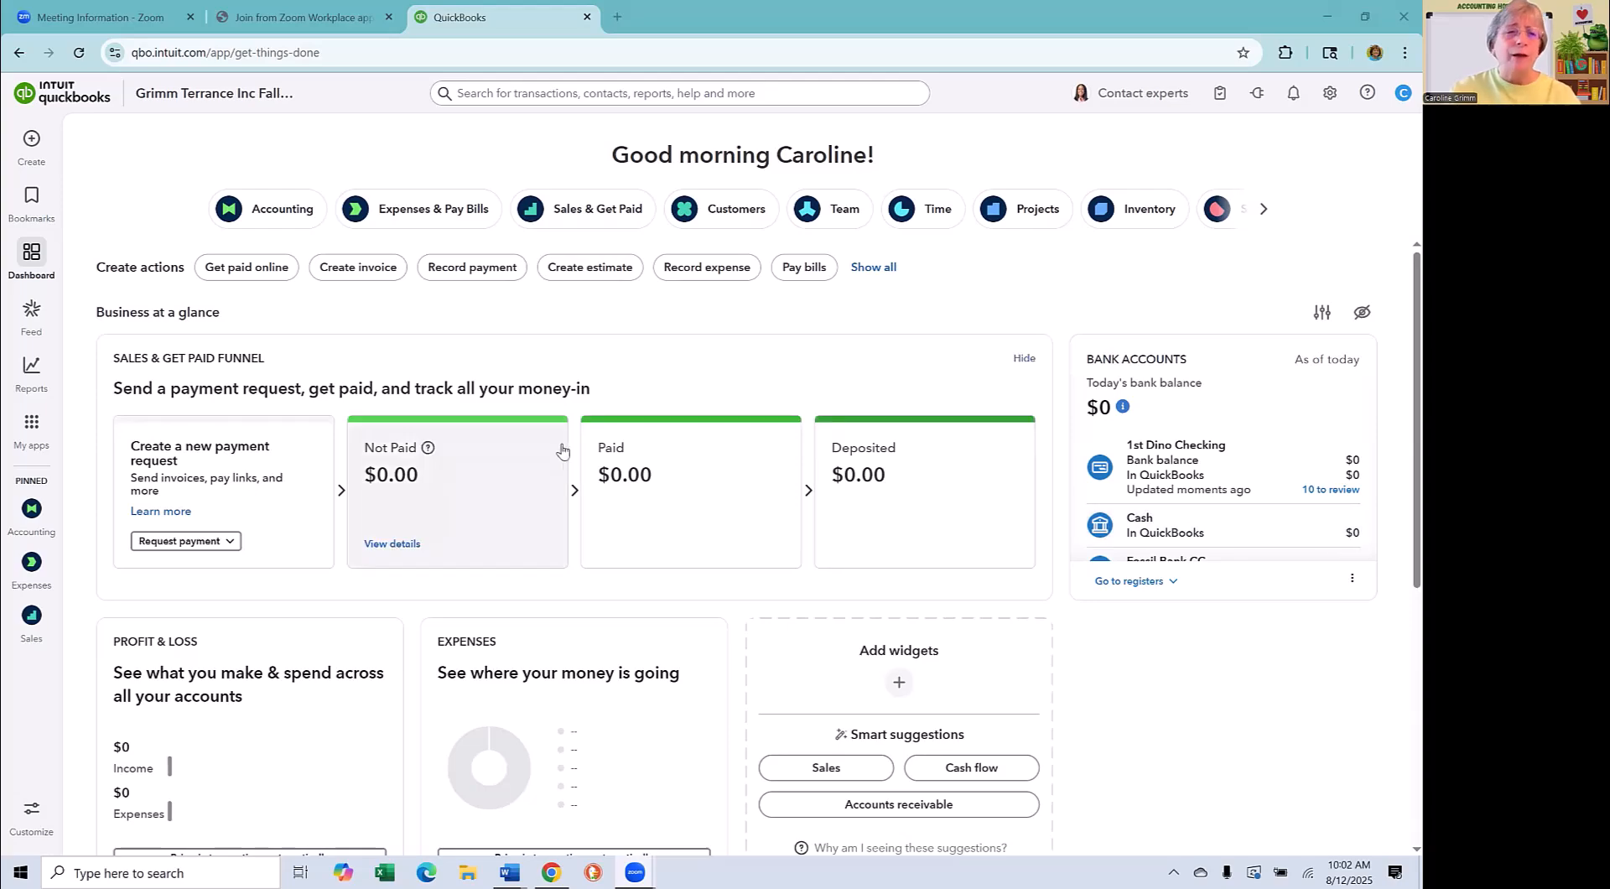
pyautogui.click(1330, 93)
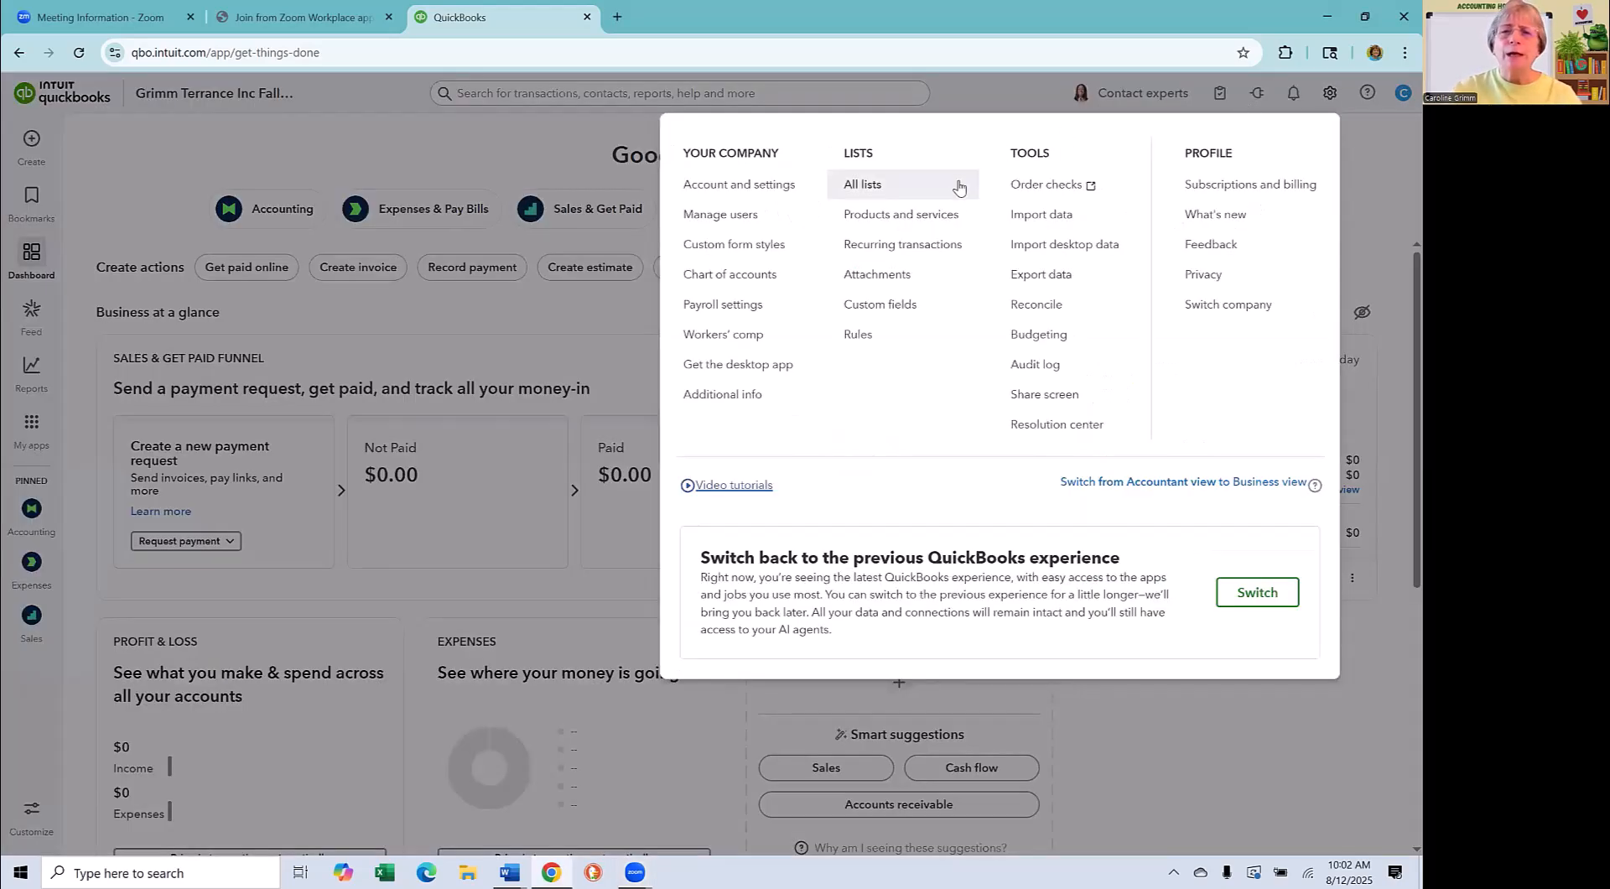
pyautogui.click(731, 280)
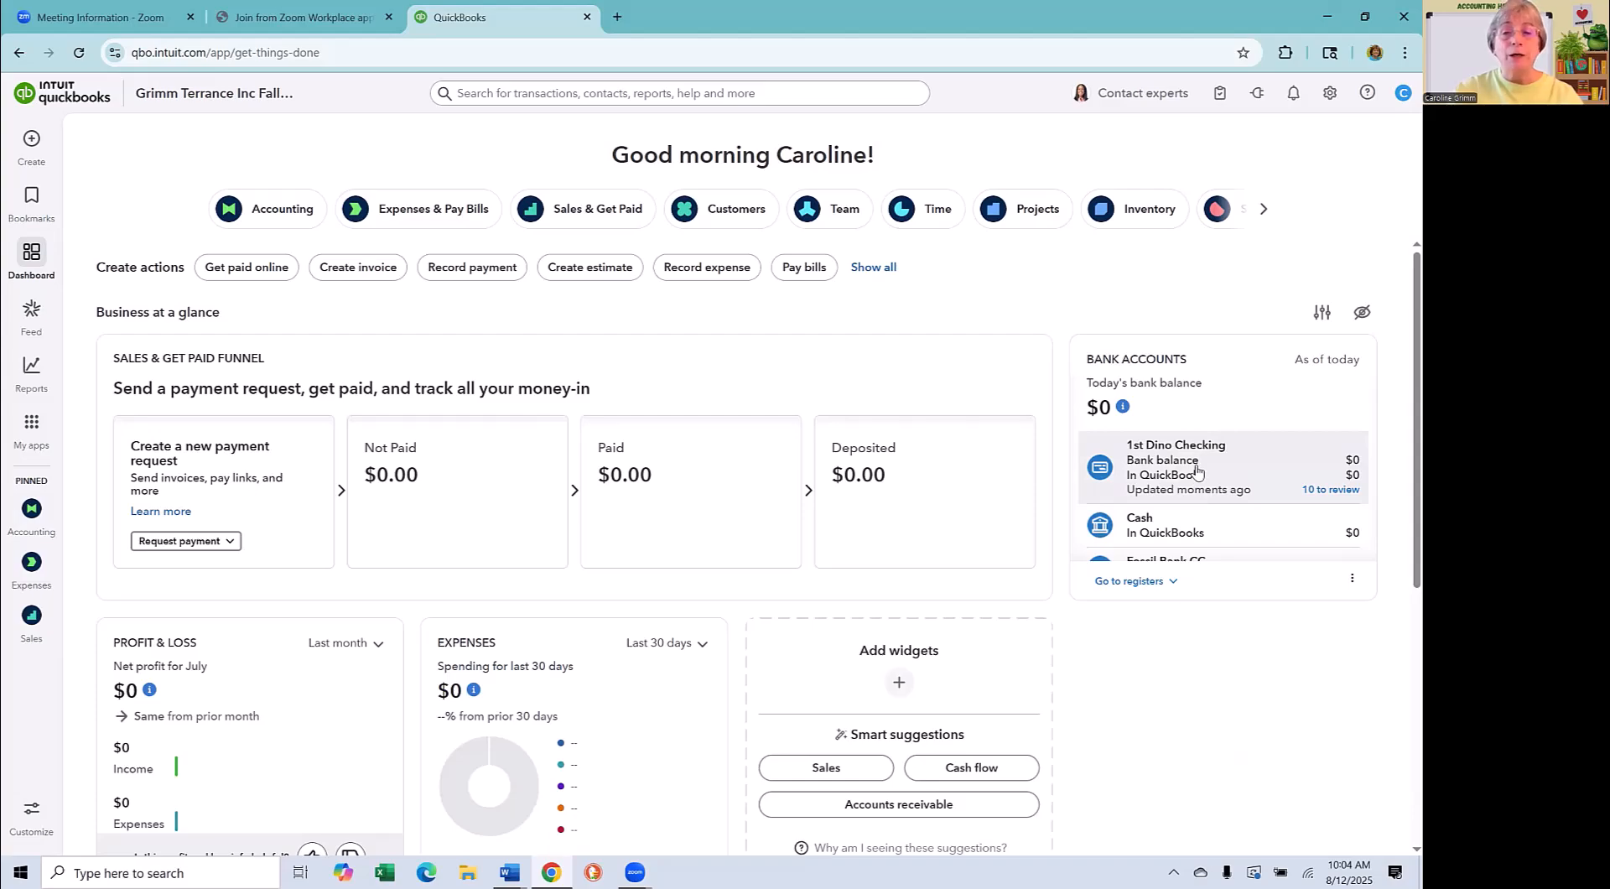
pyautogui.click(25, 430)
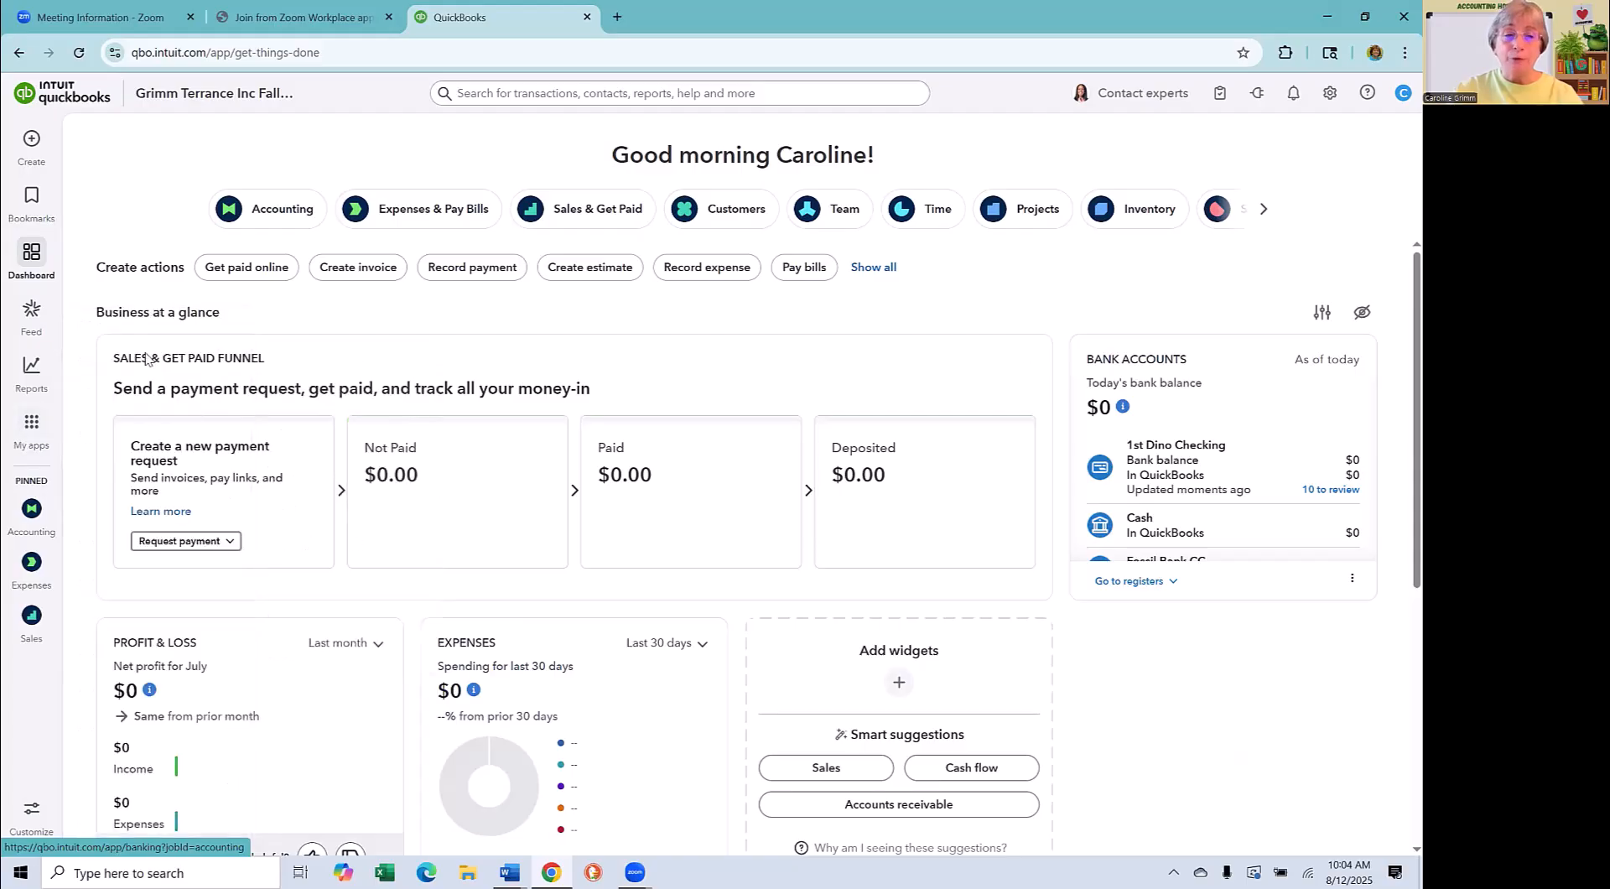
pyautogui.moveTo(116, 369)
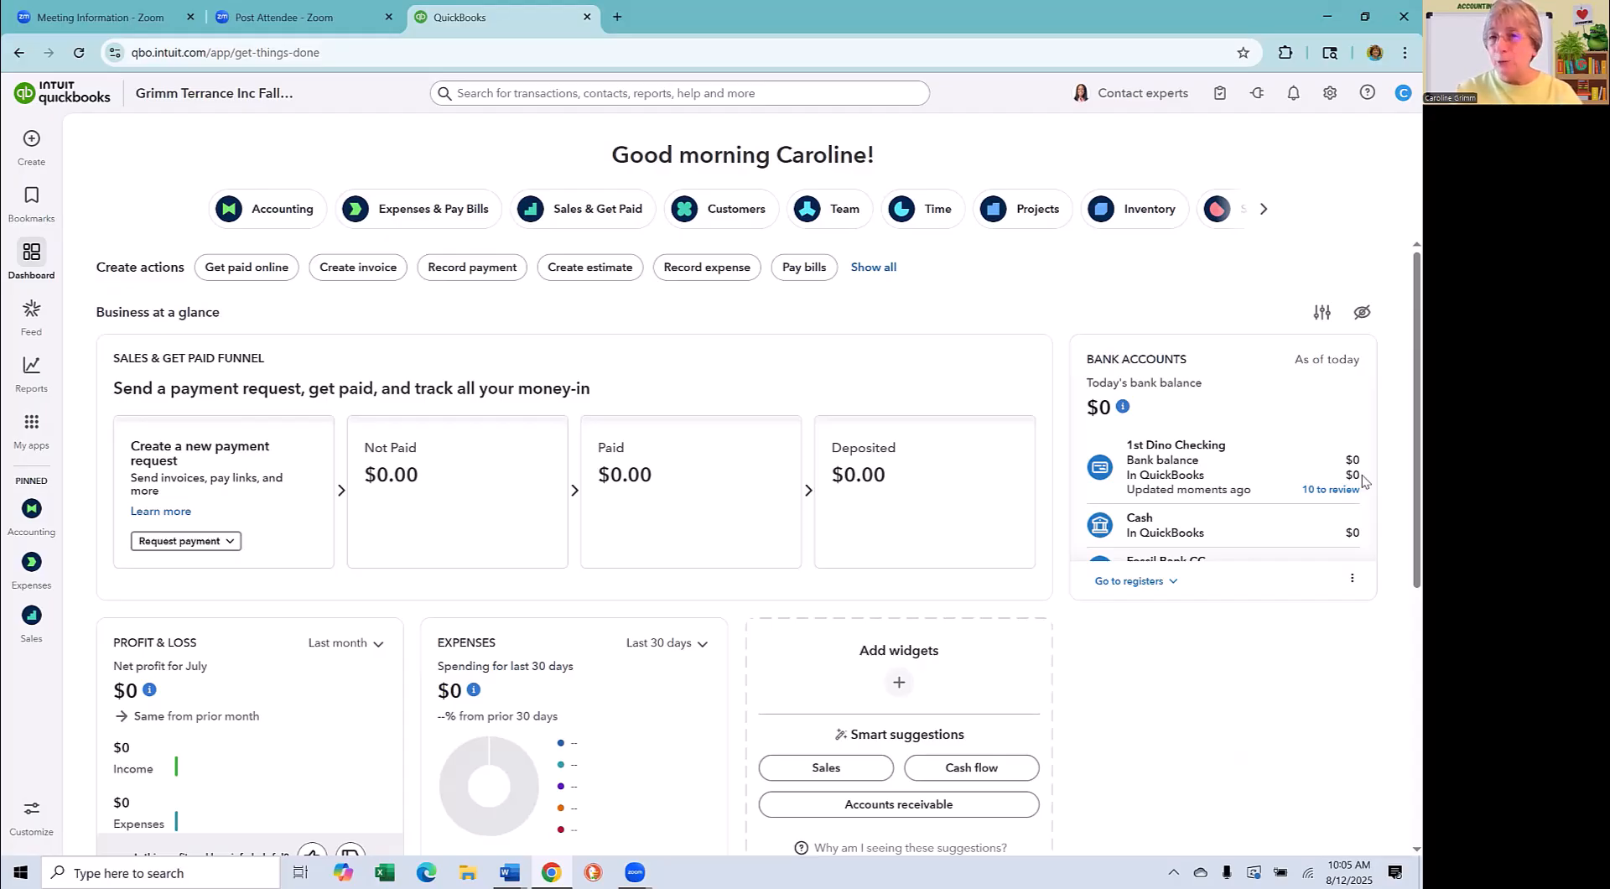
# - Open the 1st Dino Checking transactions awaiting review and look through the pending list
pyautogui.click(1318, 493)
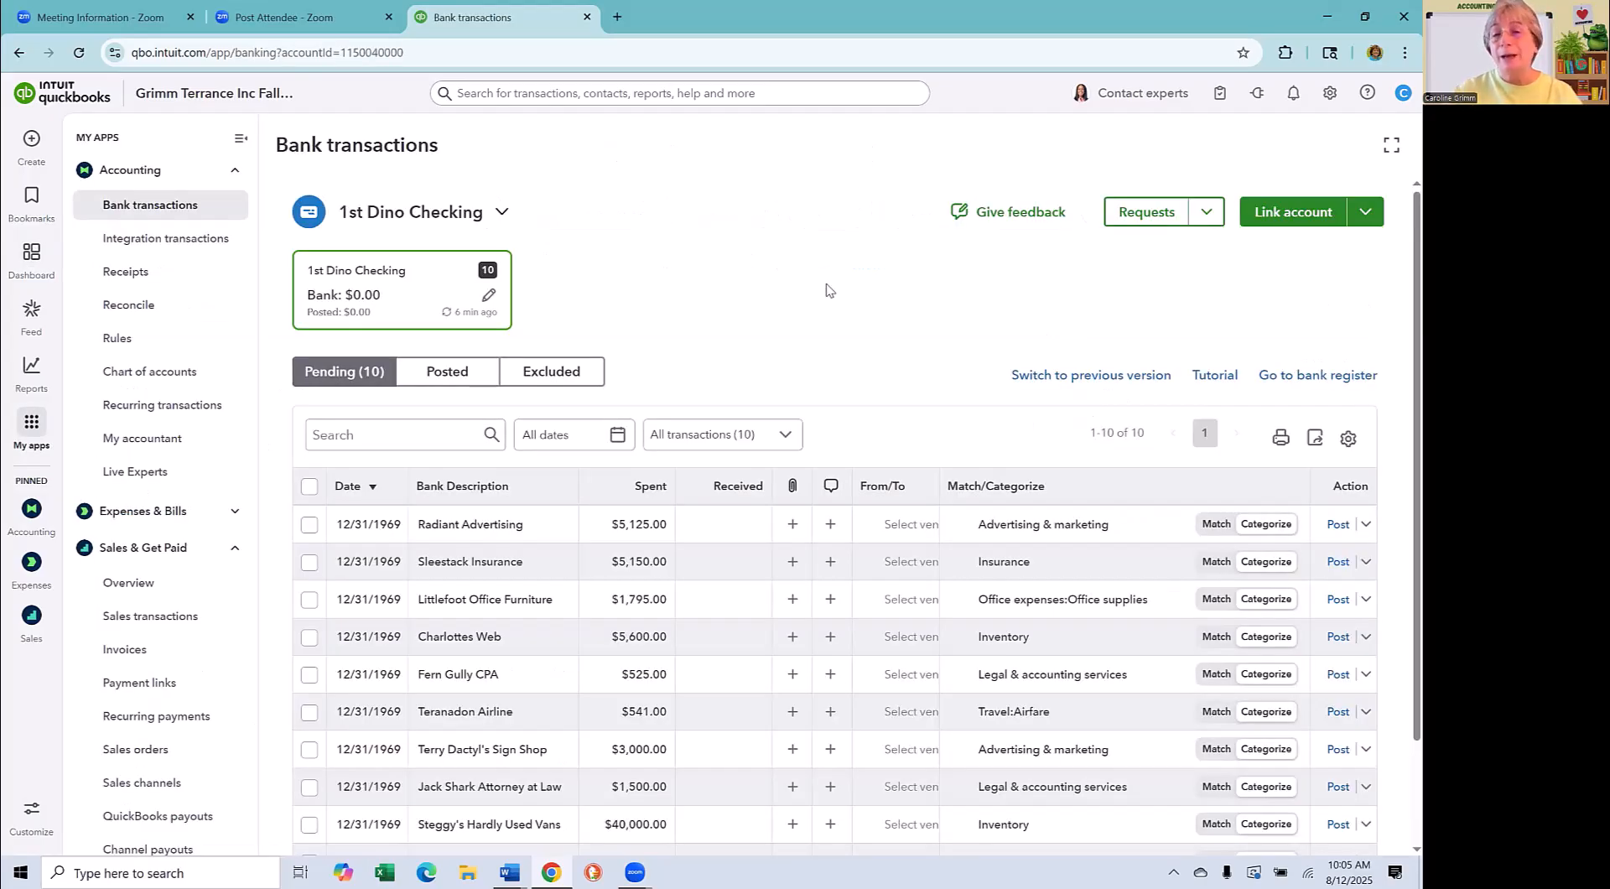
pyautogui.scroll(-1, 826, 291)
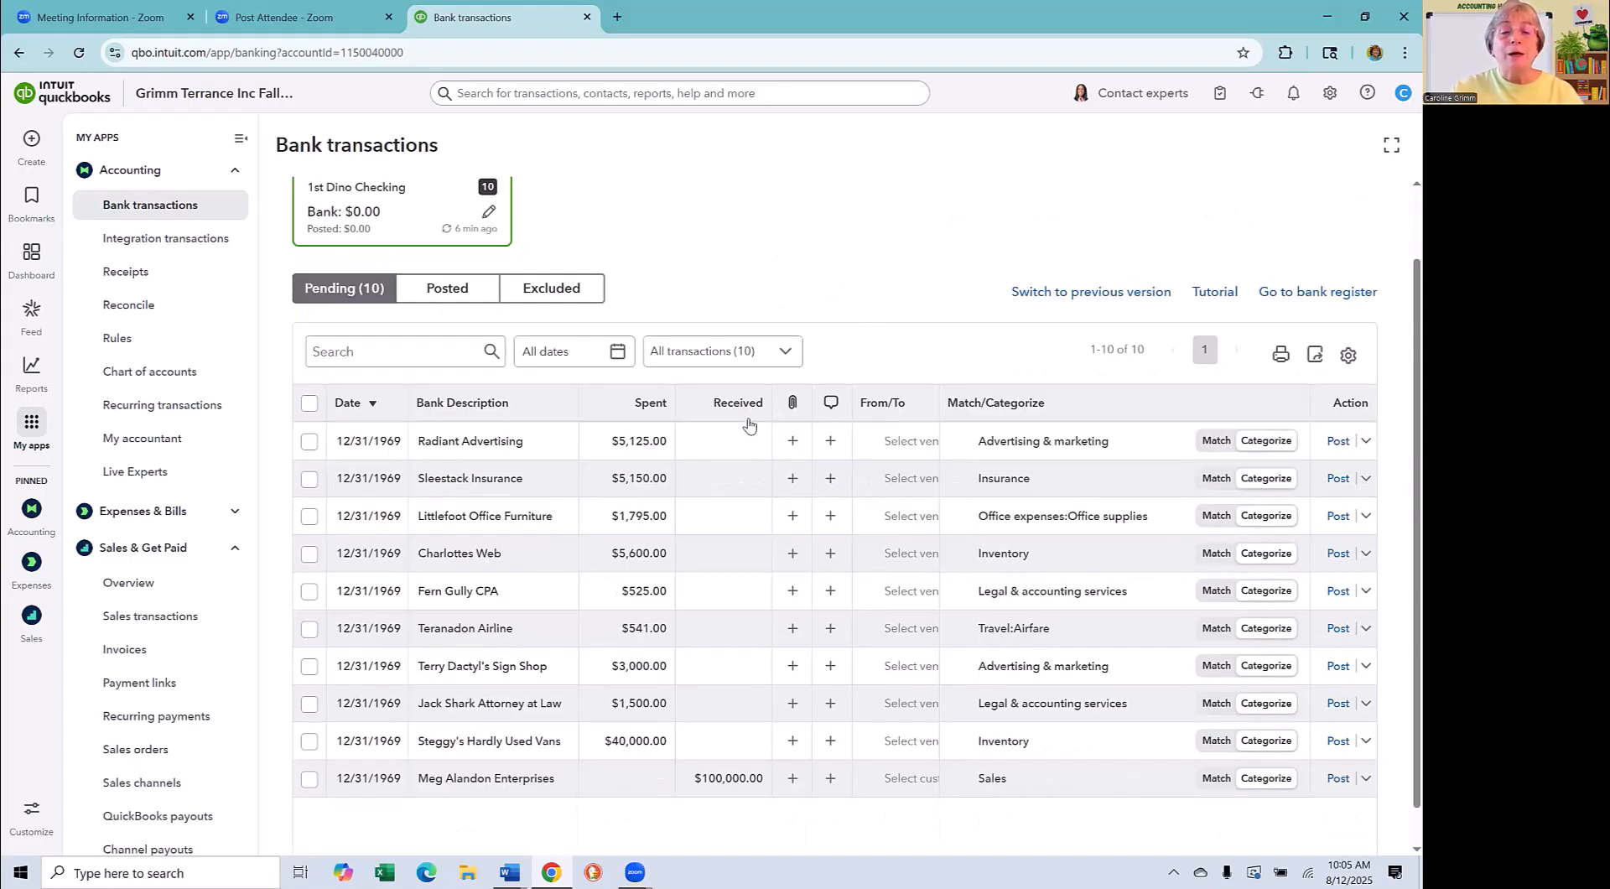
pyautogui.click(521, 471)
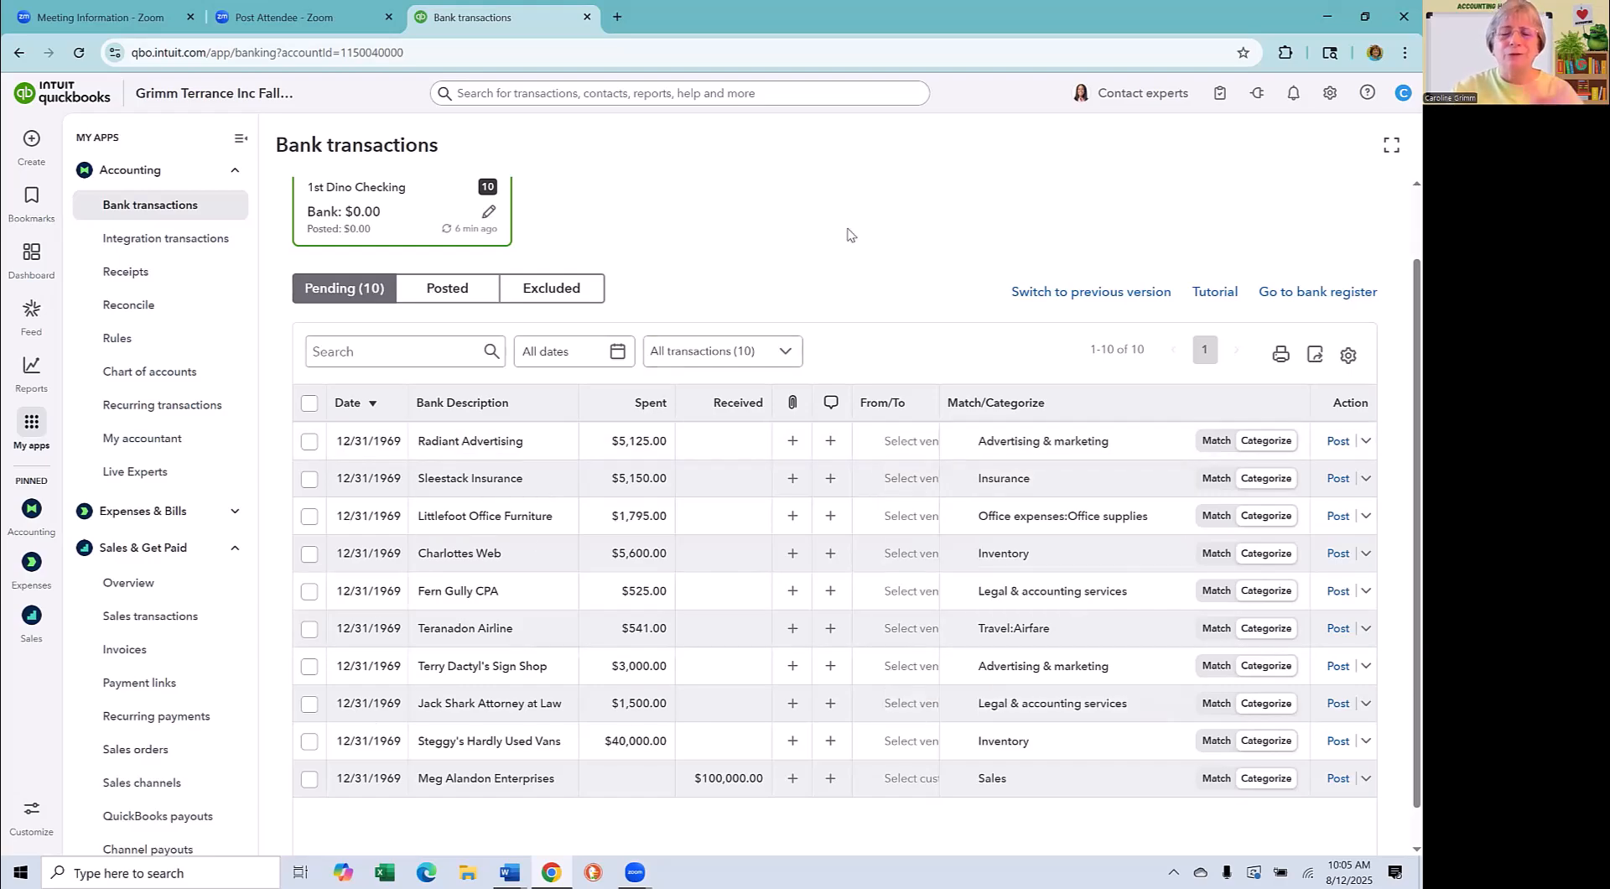
pyautogui.scroll(1, 400, 535)
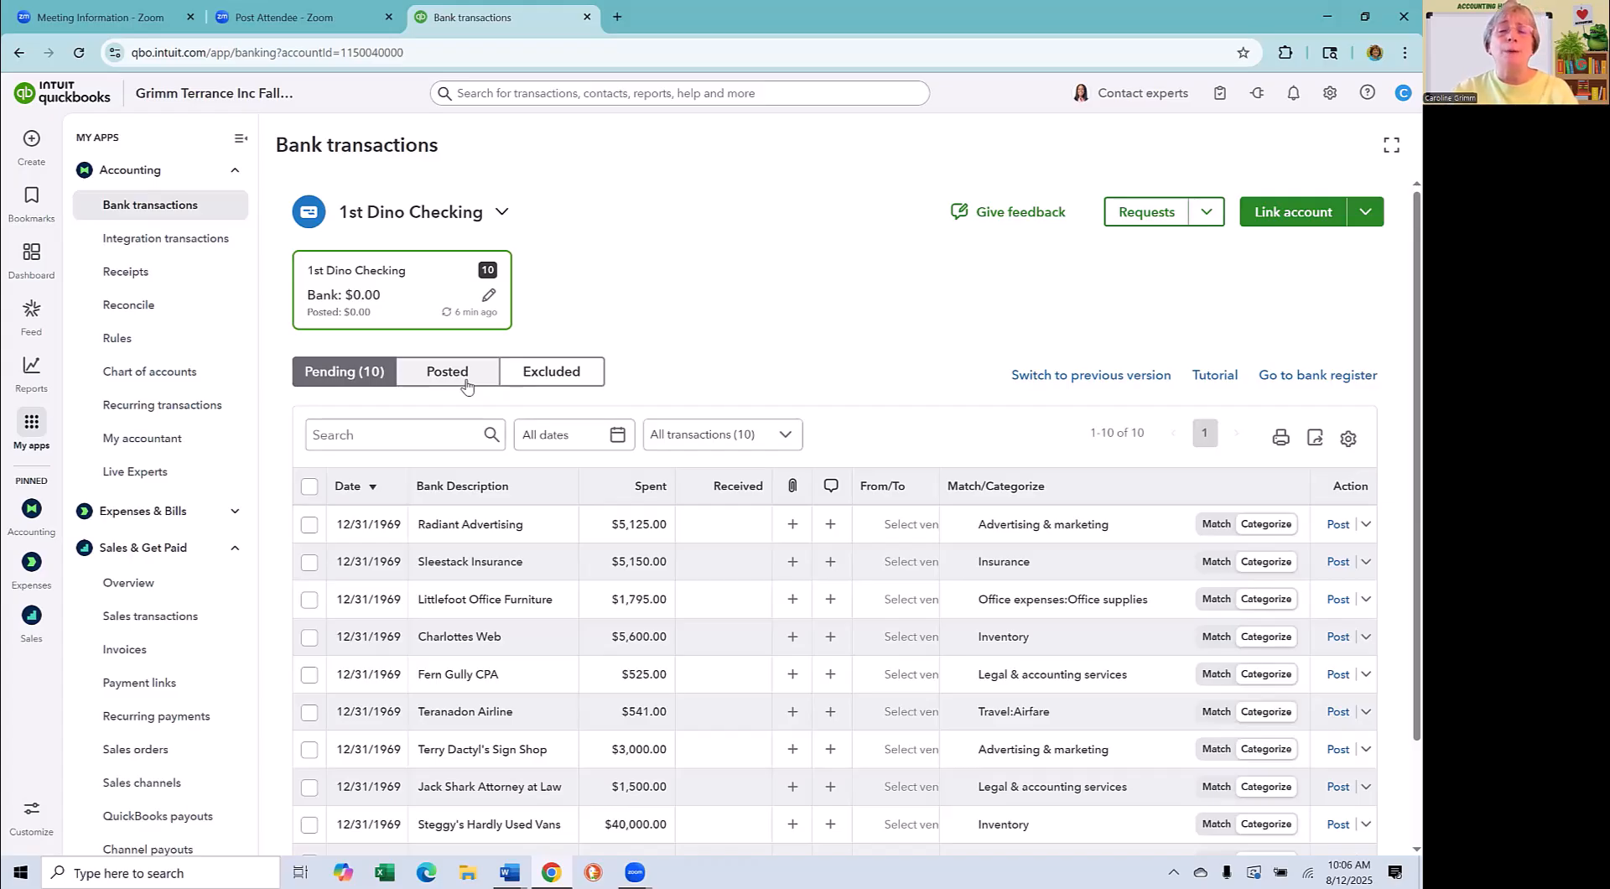
# - Review the vendor, category and match options for the Radiant Advertising transaction, and post it to Advertising & marketing
pyautogui.click(926, 526)
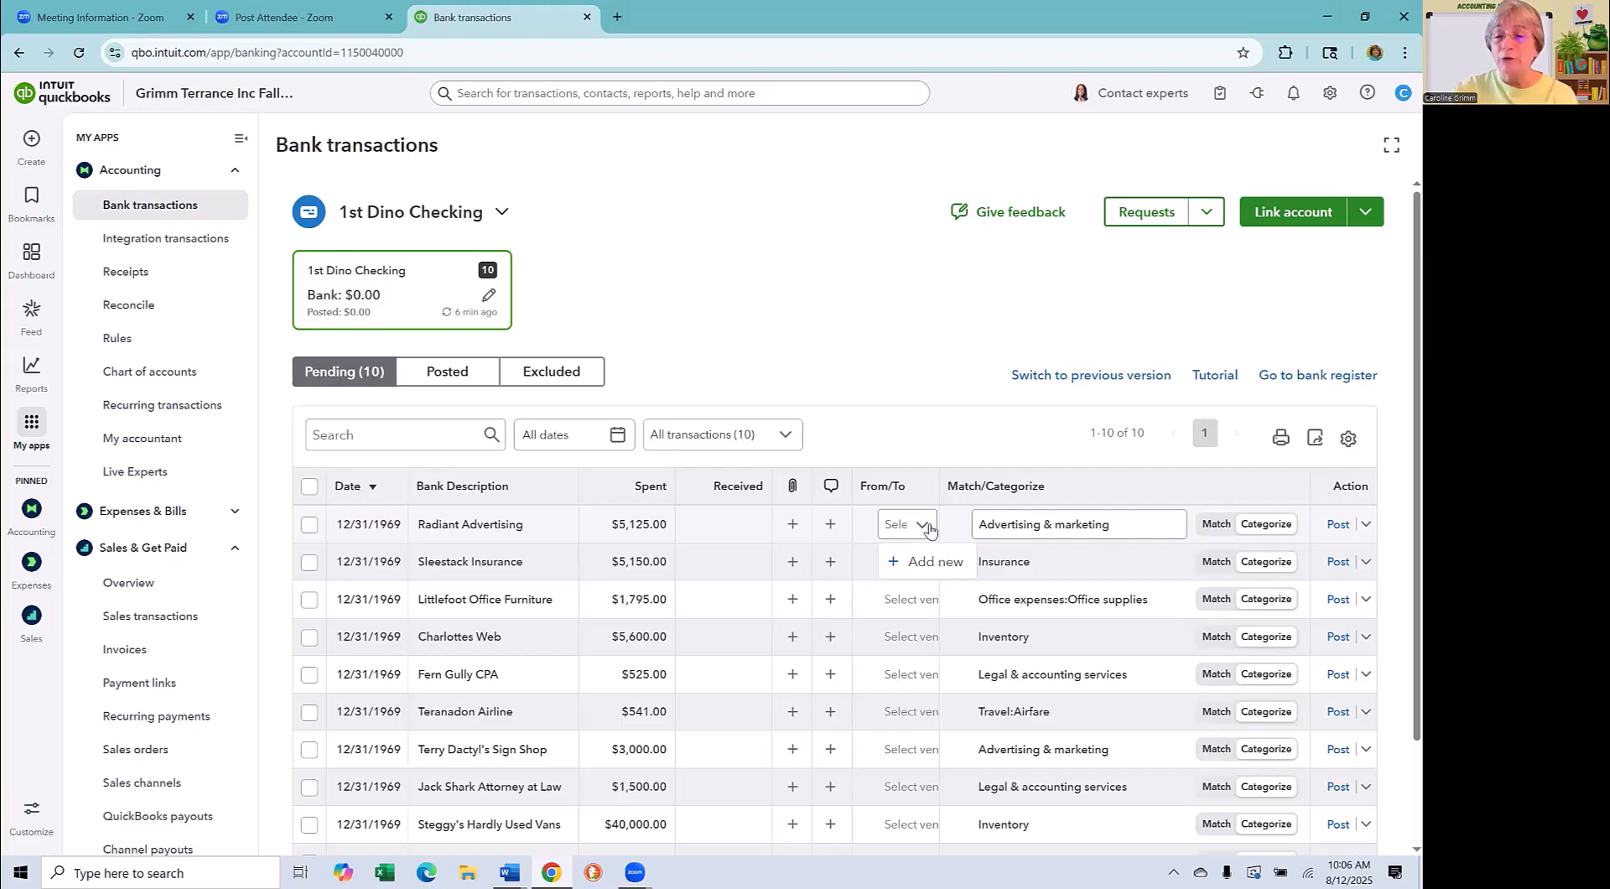
pyautogui.click(1172, 526)
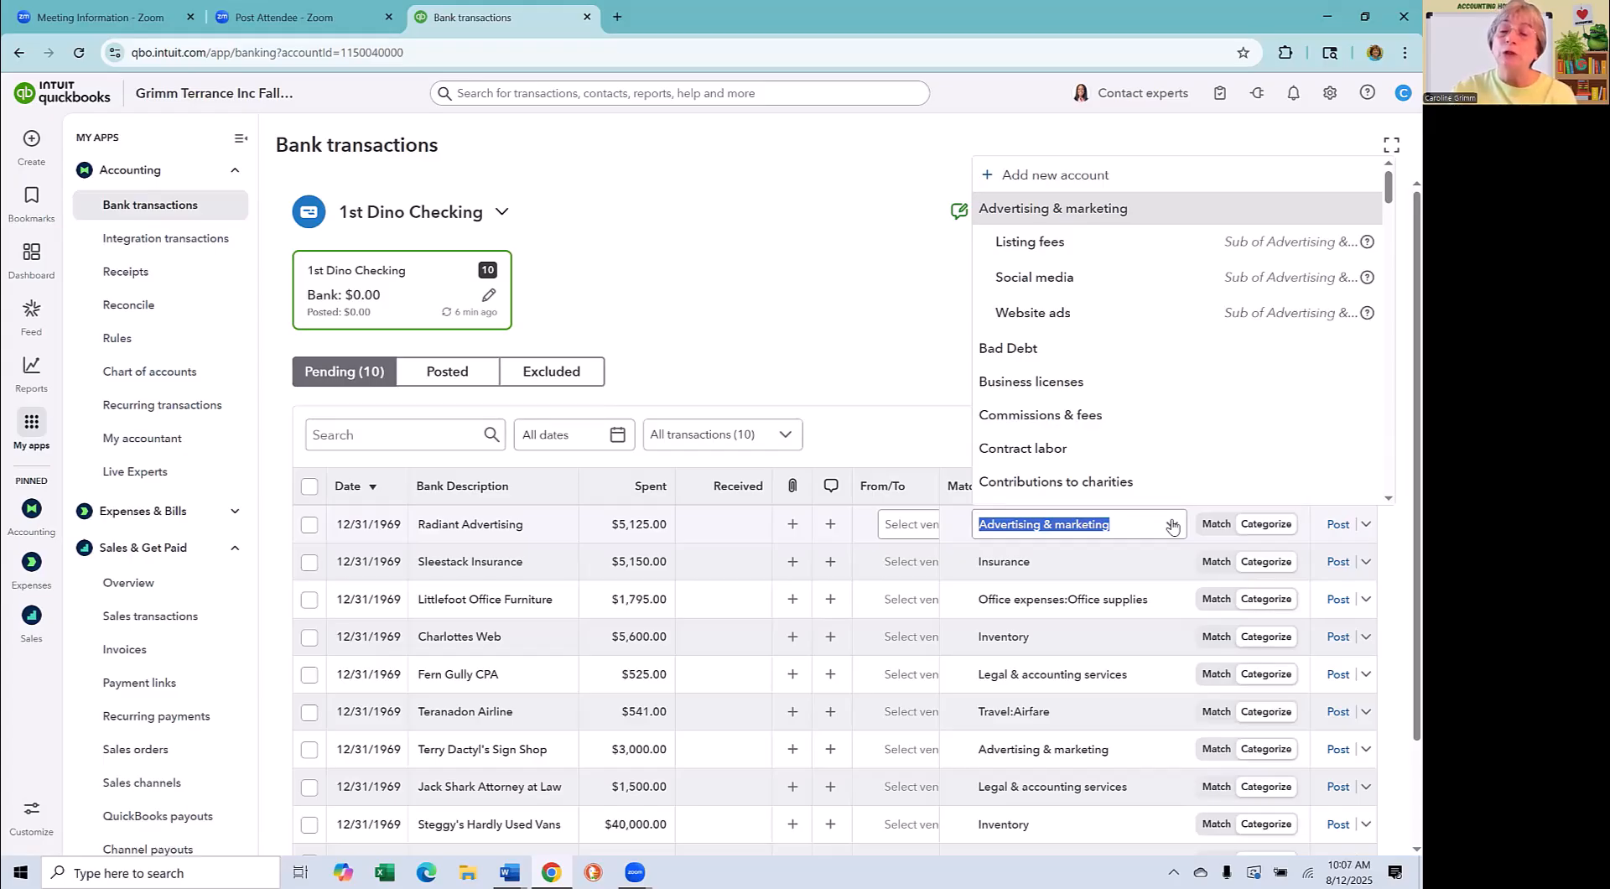
pyautogui.click(1264, 530)
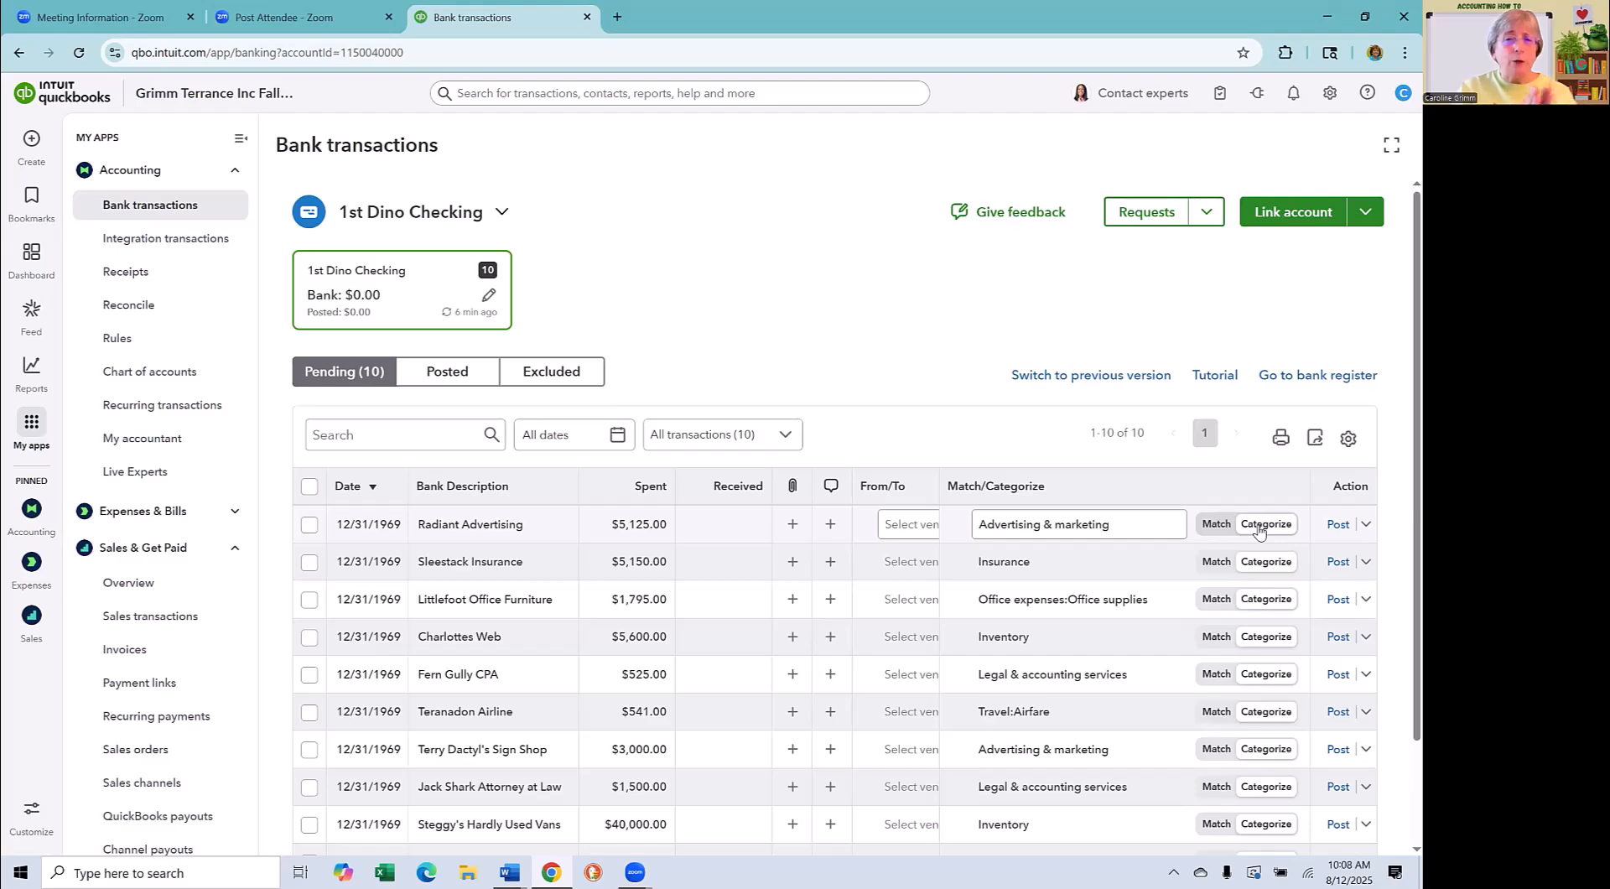
pyautogui.click(1216, 529)
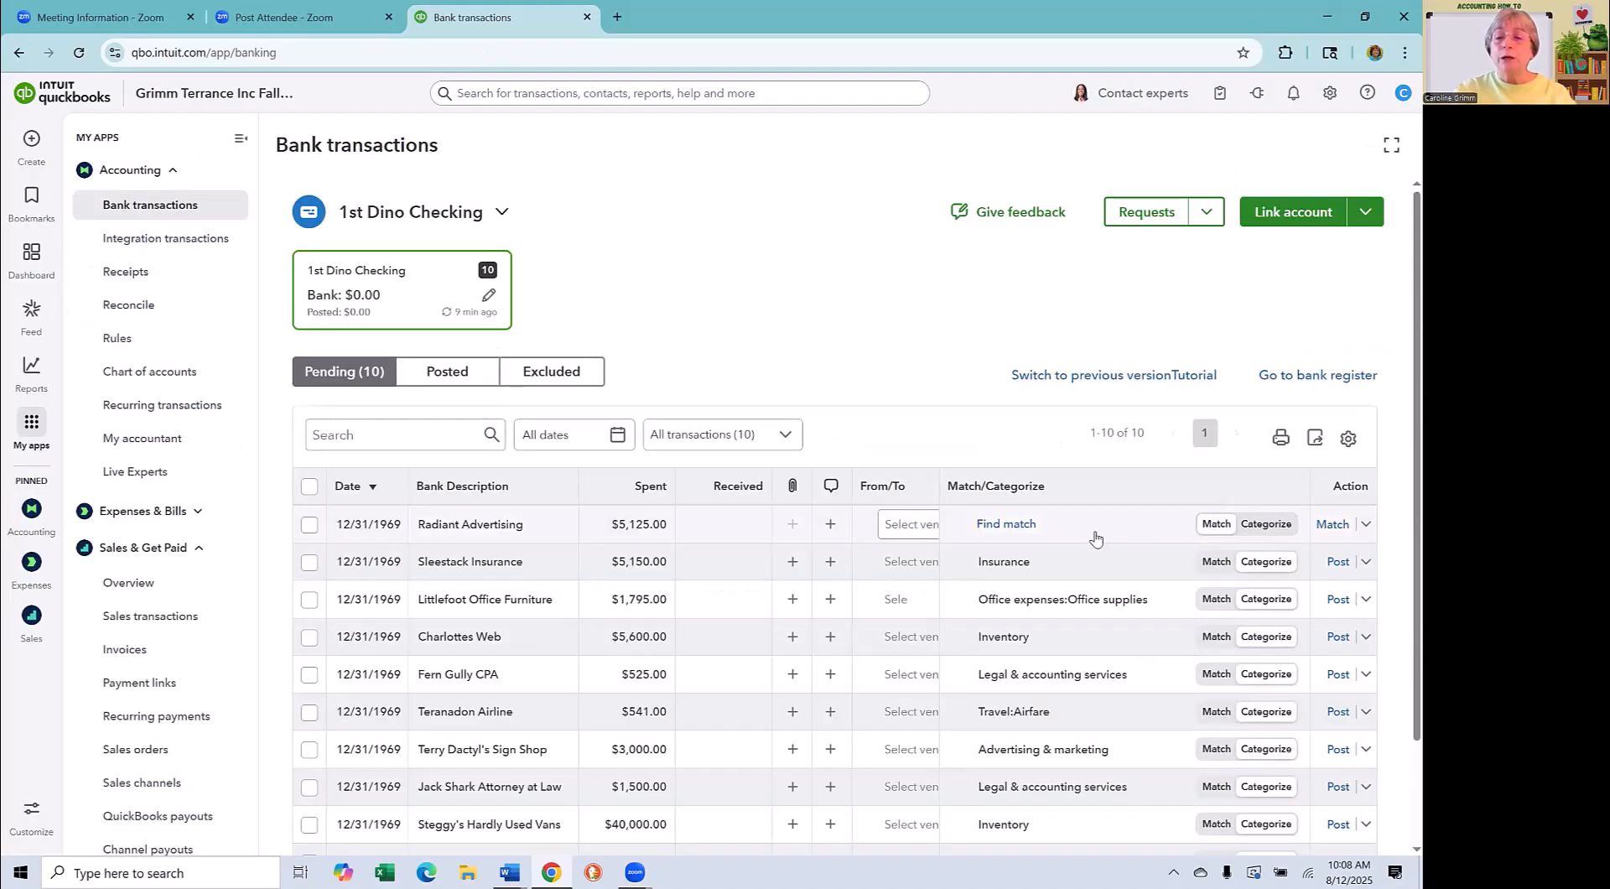
pyautogui.click(1276, 525)
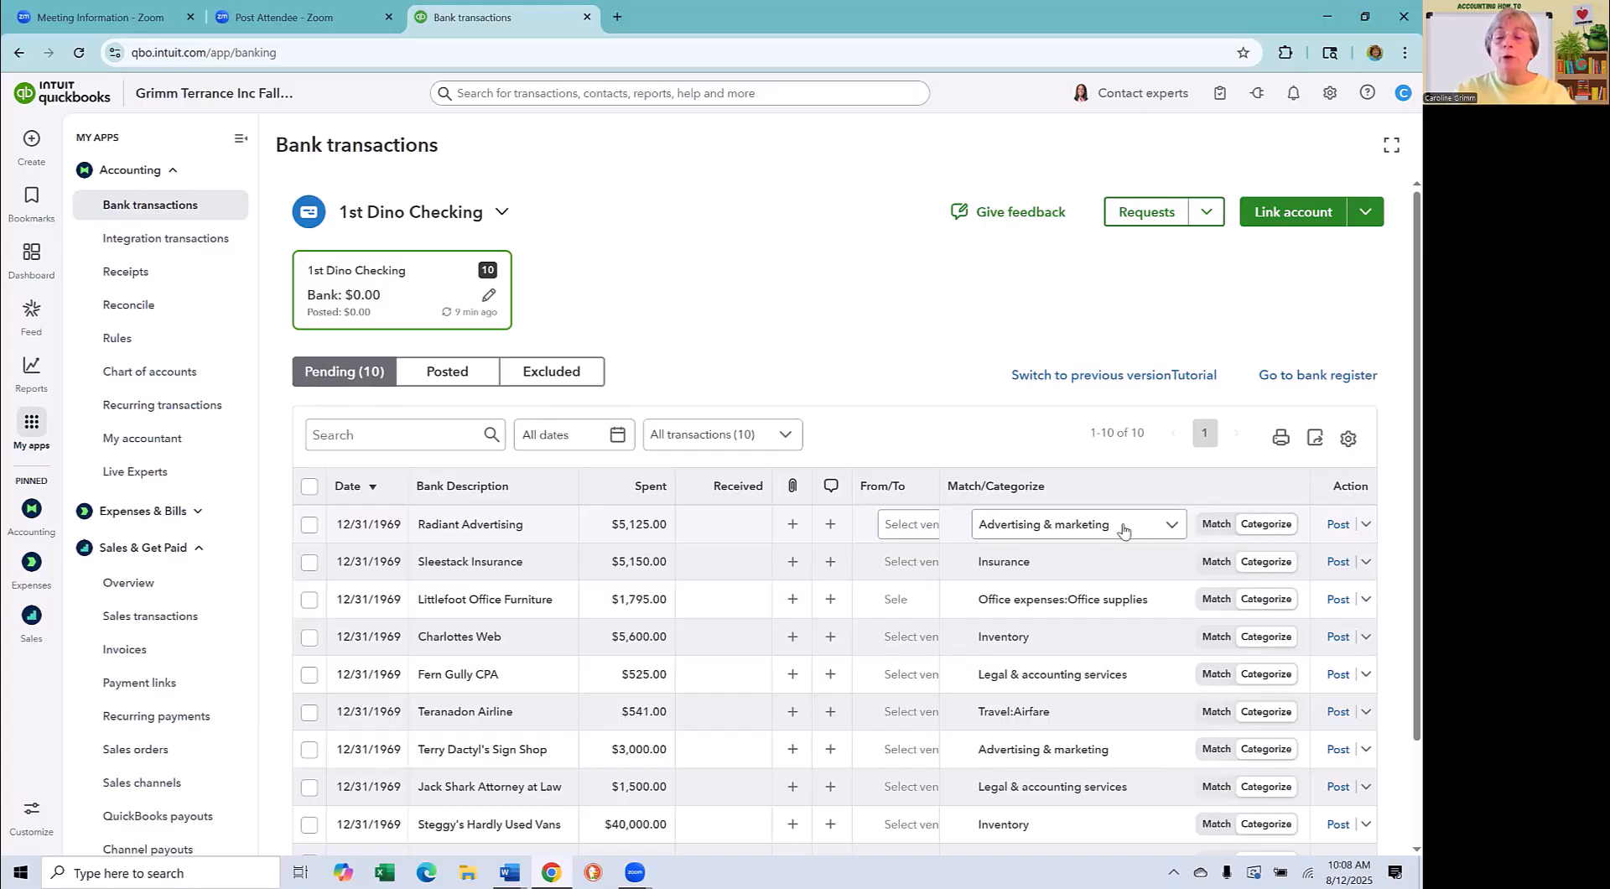
pyautogui.click(1337, 525)
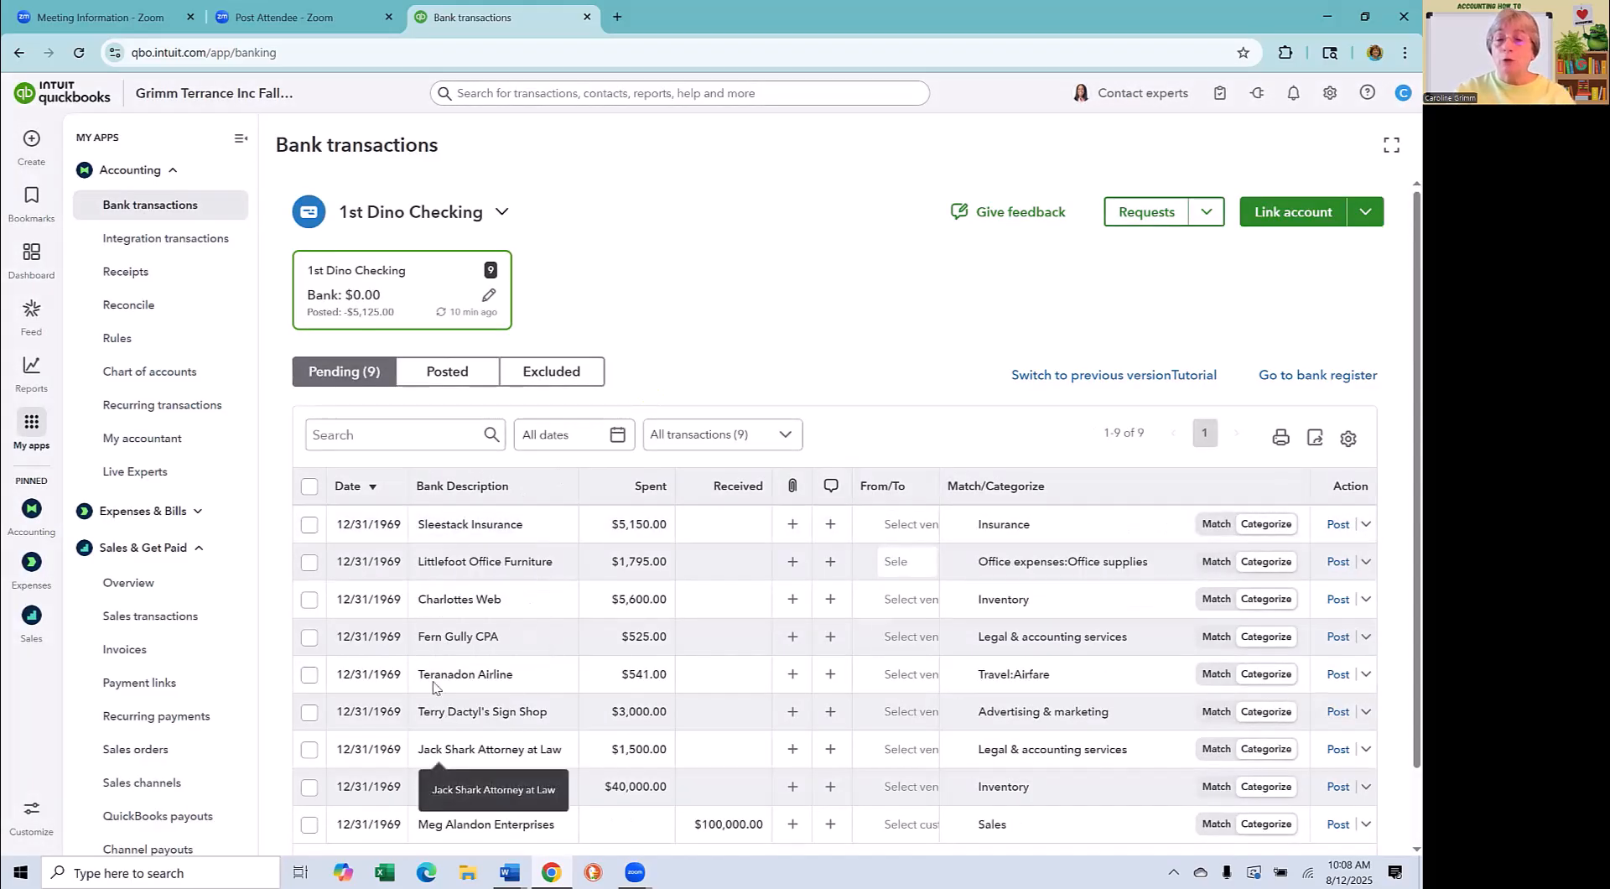
# - Check the posted transactions of 1st Dino Checking and open its bank register
pyautogui.click(450, 370)
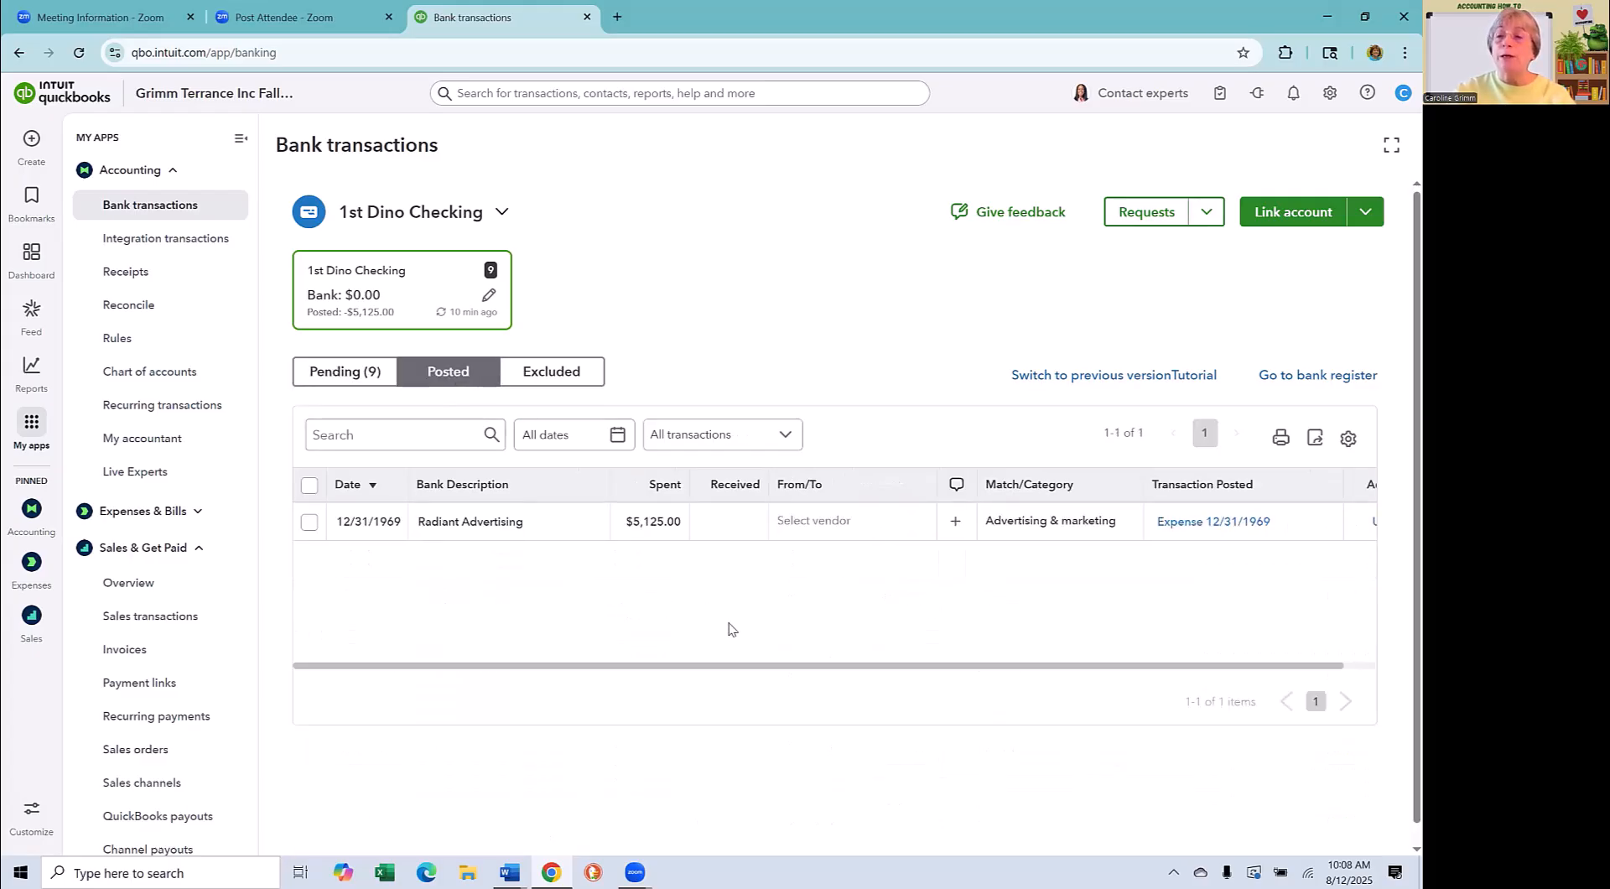
pyautogui.click(1300, 377)
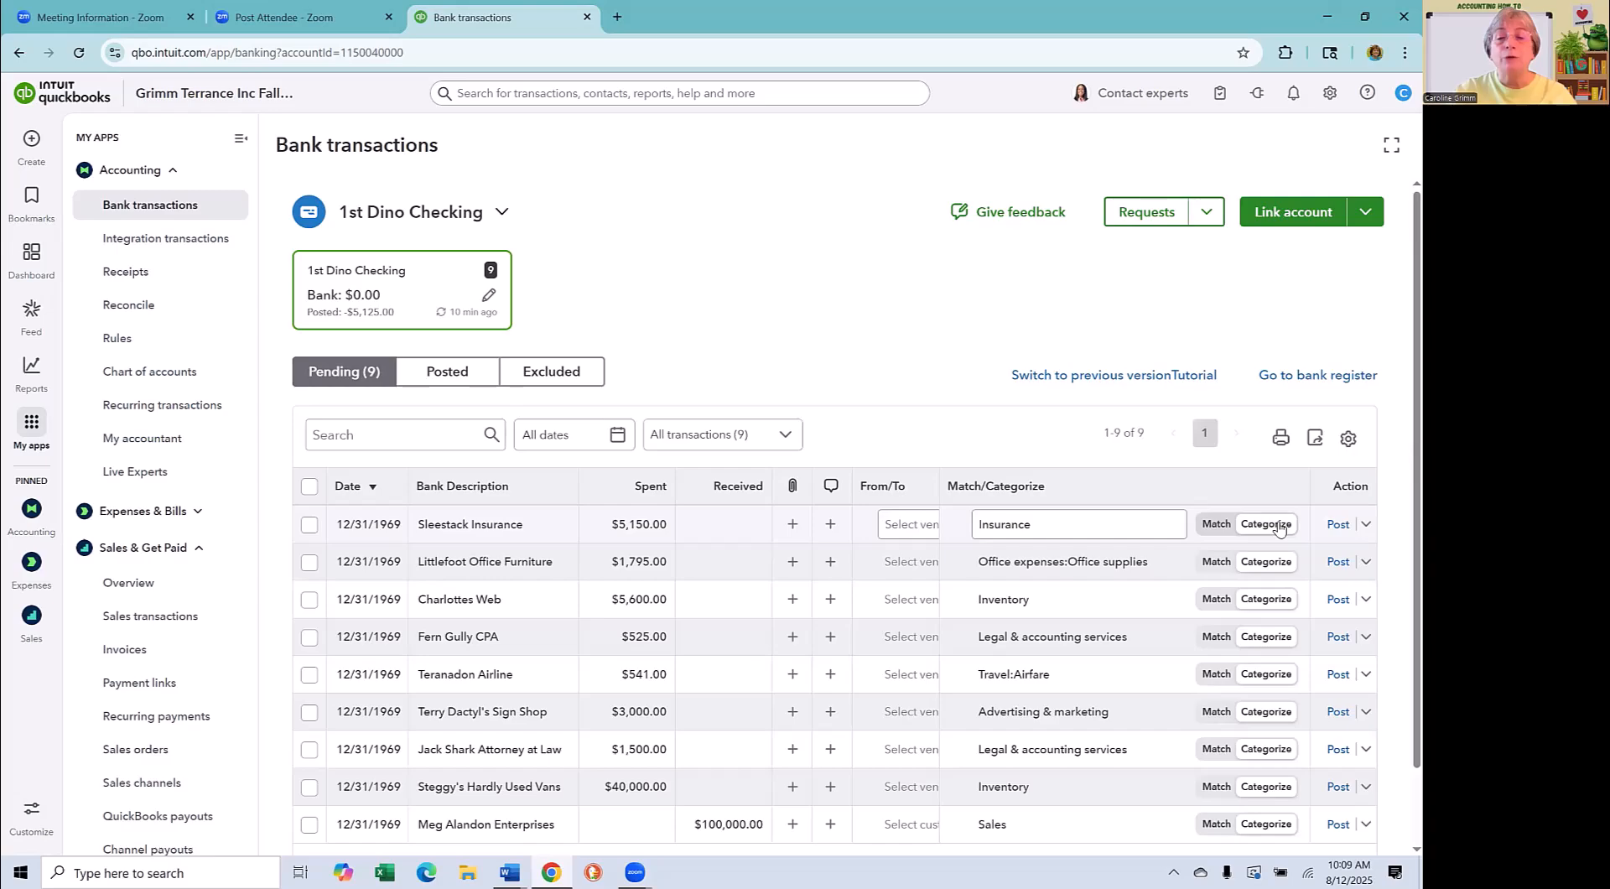
# - Split the Sleestack Insurance transaction into two category lines, Business insurance and Liability insurance
pyautogui.click(1365, 525)
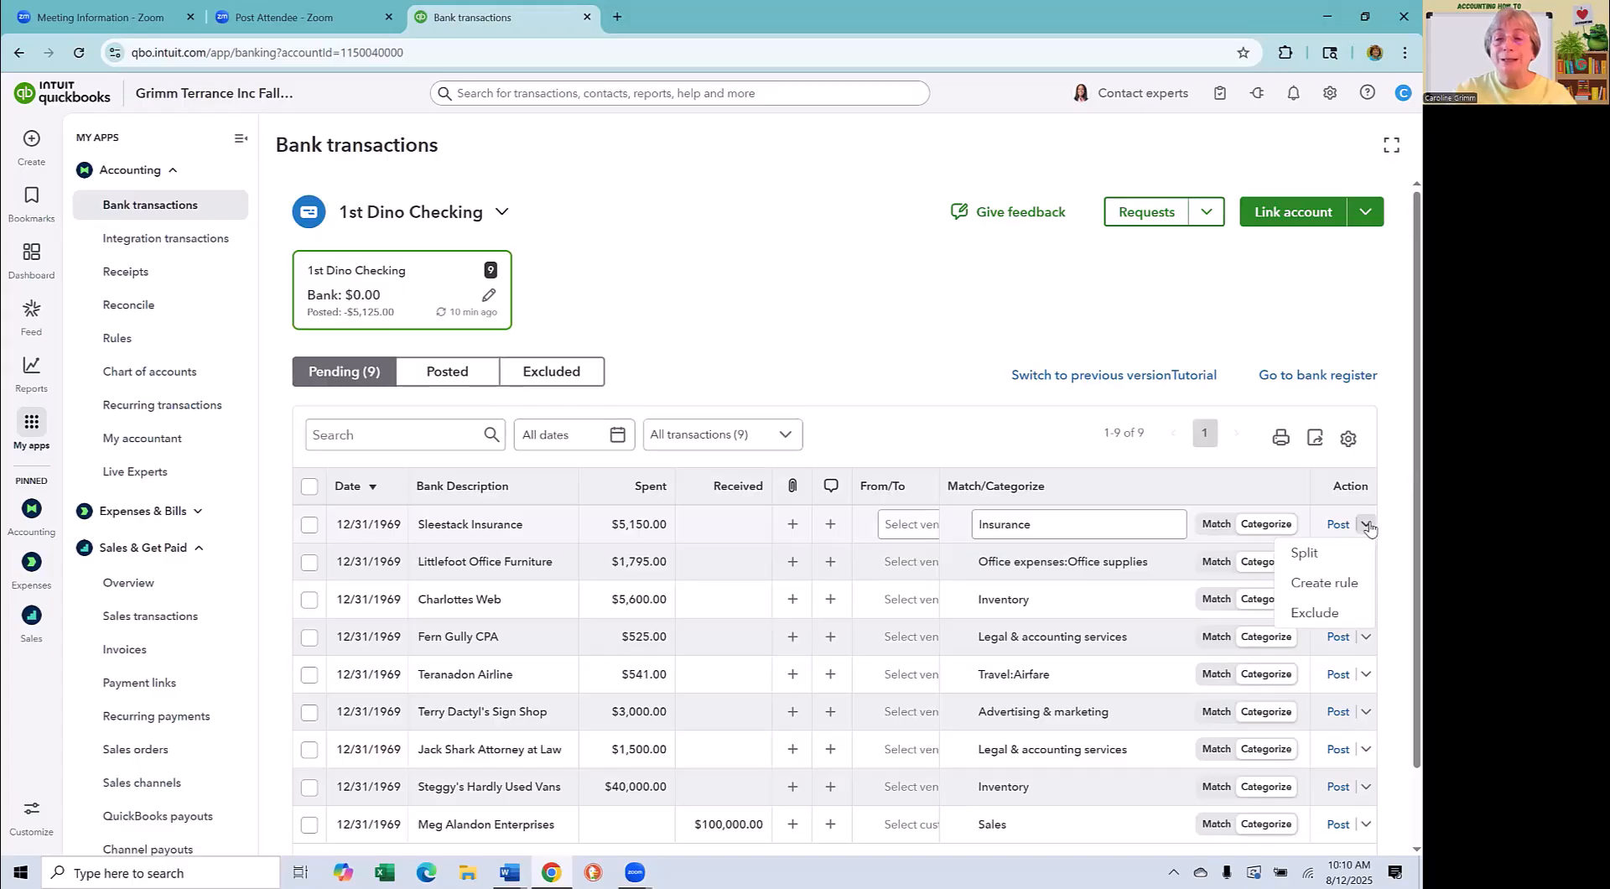
pyautogui.click(1308, 553)
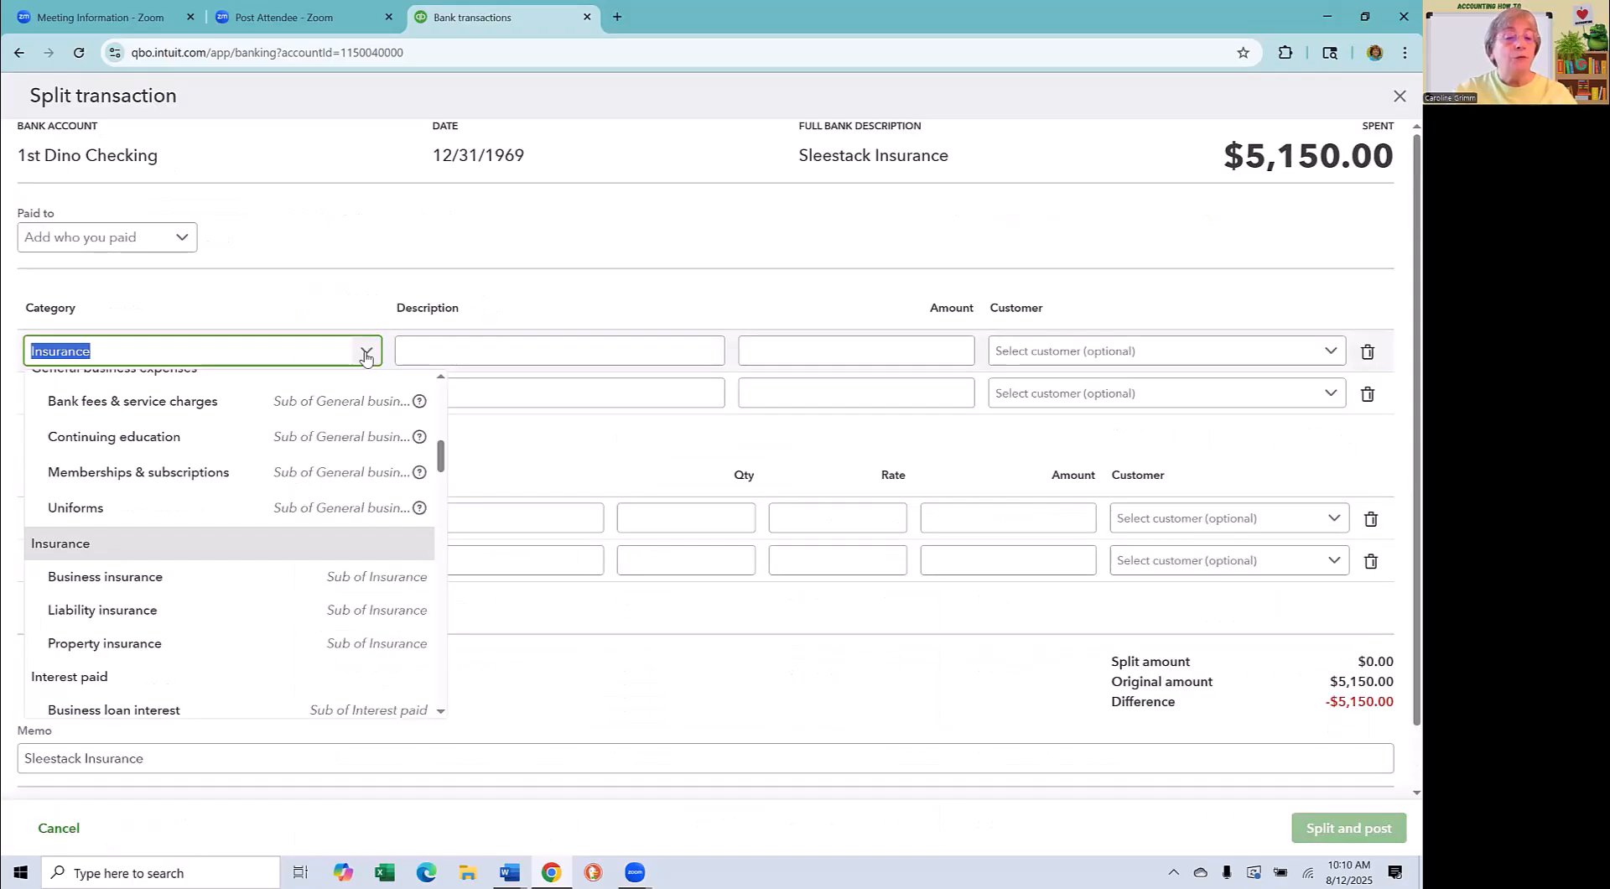
pyautogui.click(167, 579)
pyautogui.click(349, 397)
pyautogui.write('ins')
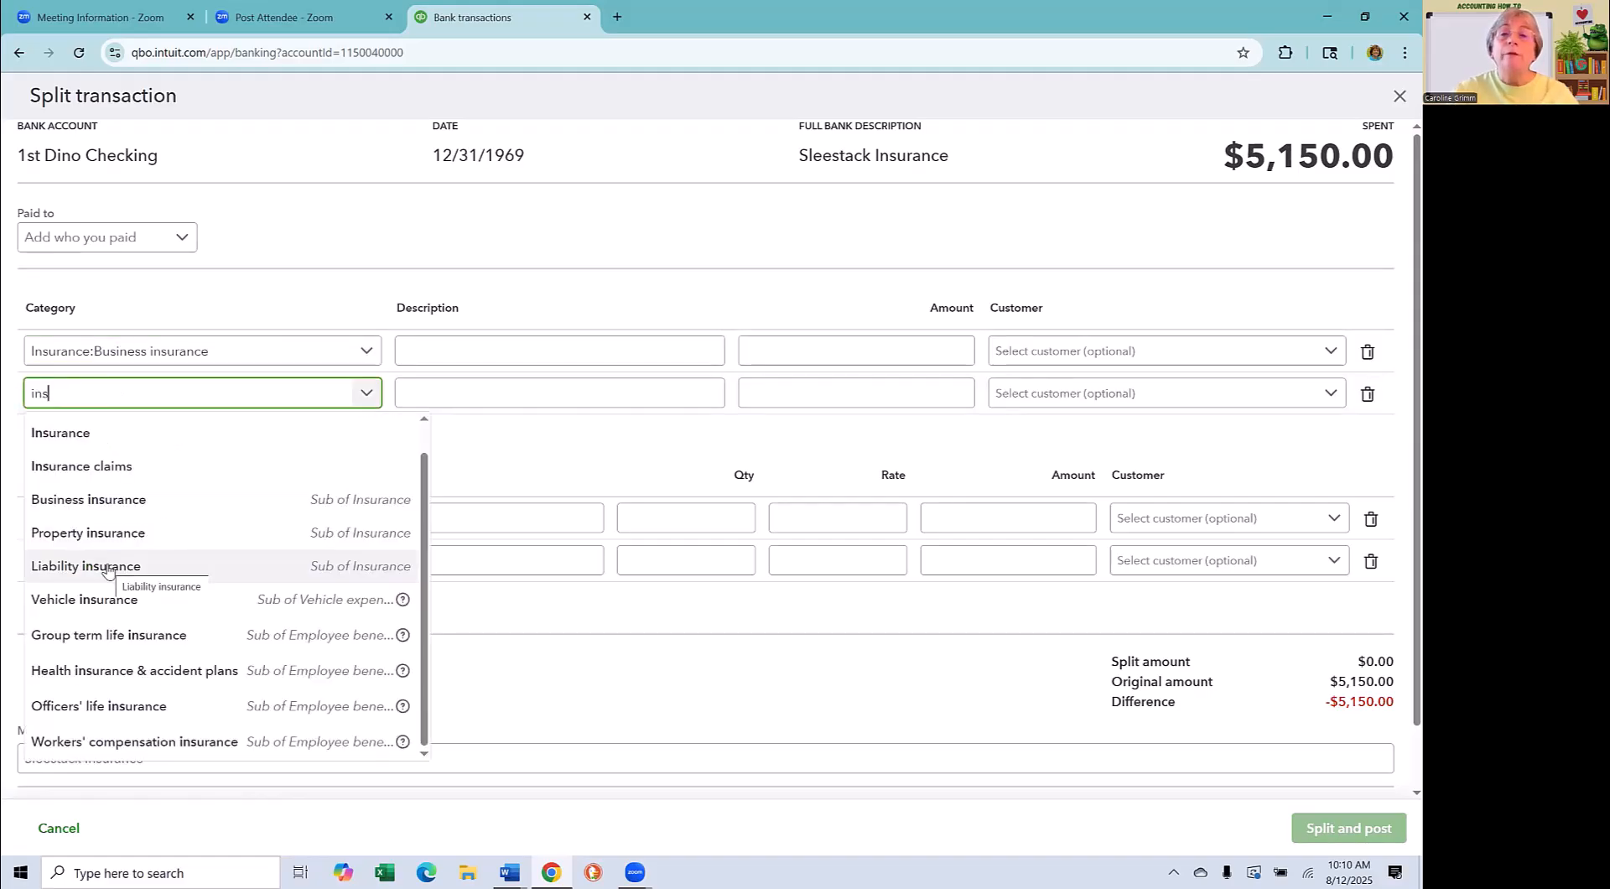
pyautogui.click(107, 567)
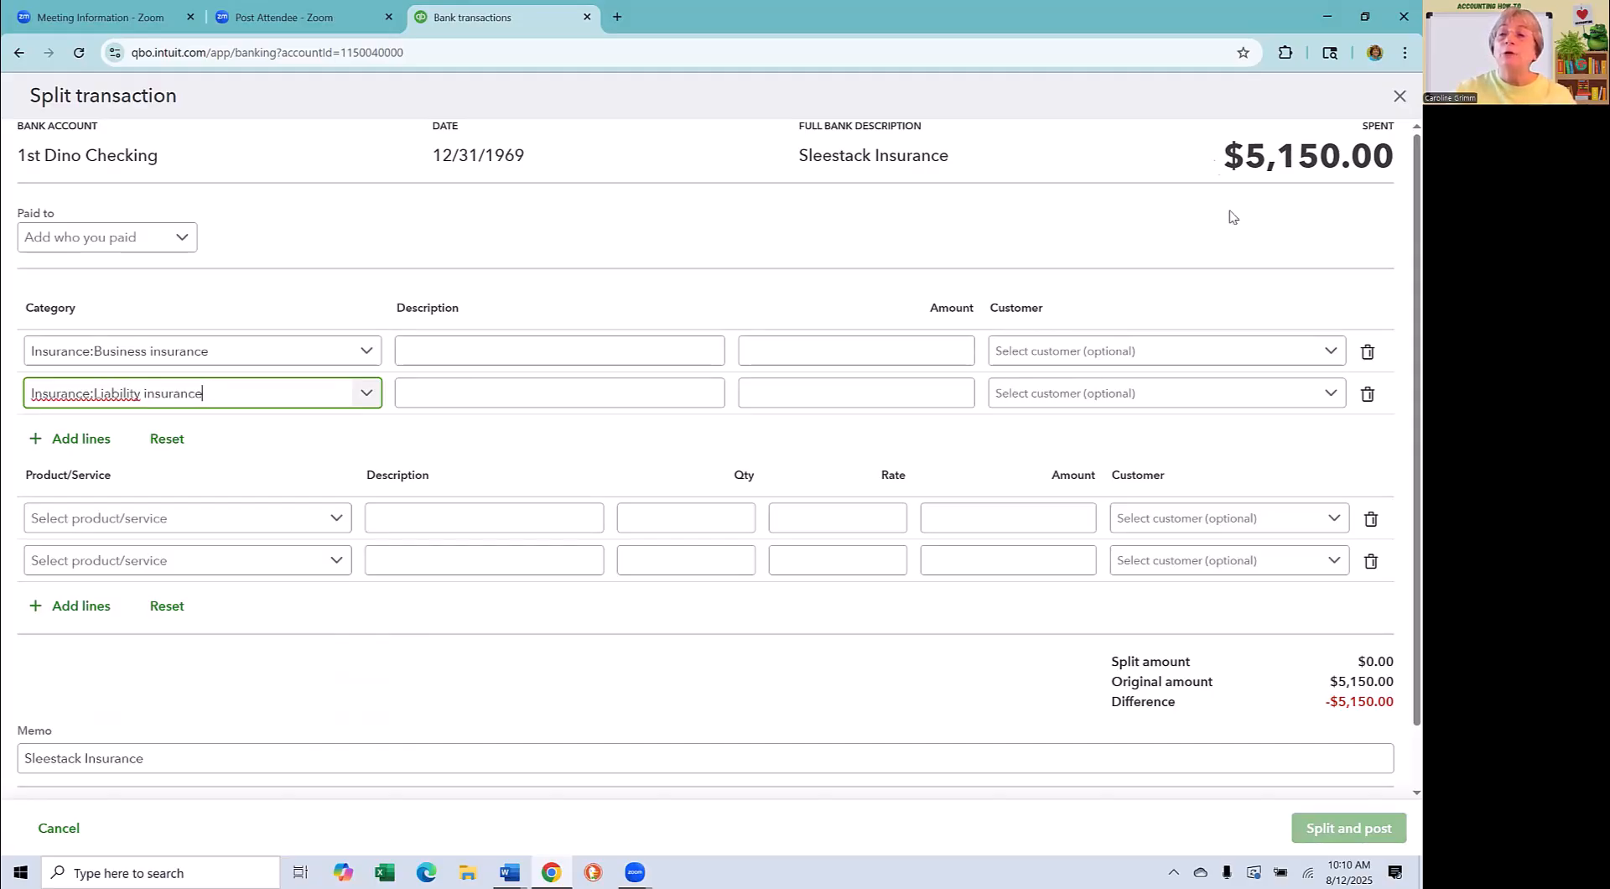
# - Allocate 3,000 to Business insurance and 2,150 to Liability insurance, and post the split
pyautogui.click(804, 350)
pyautogui.write('3000')
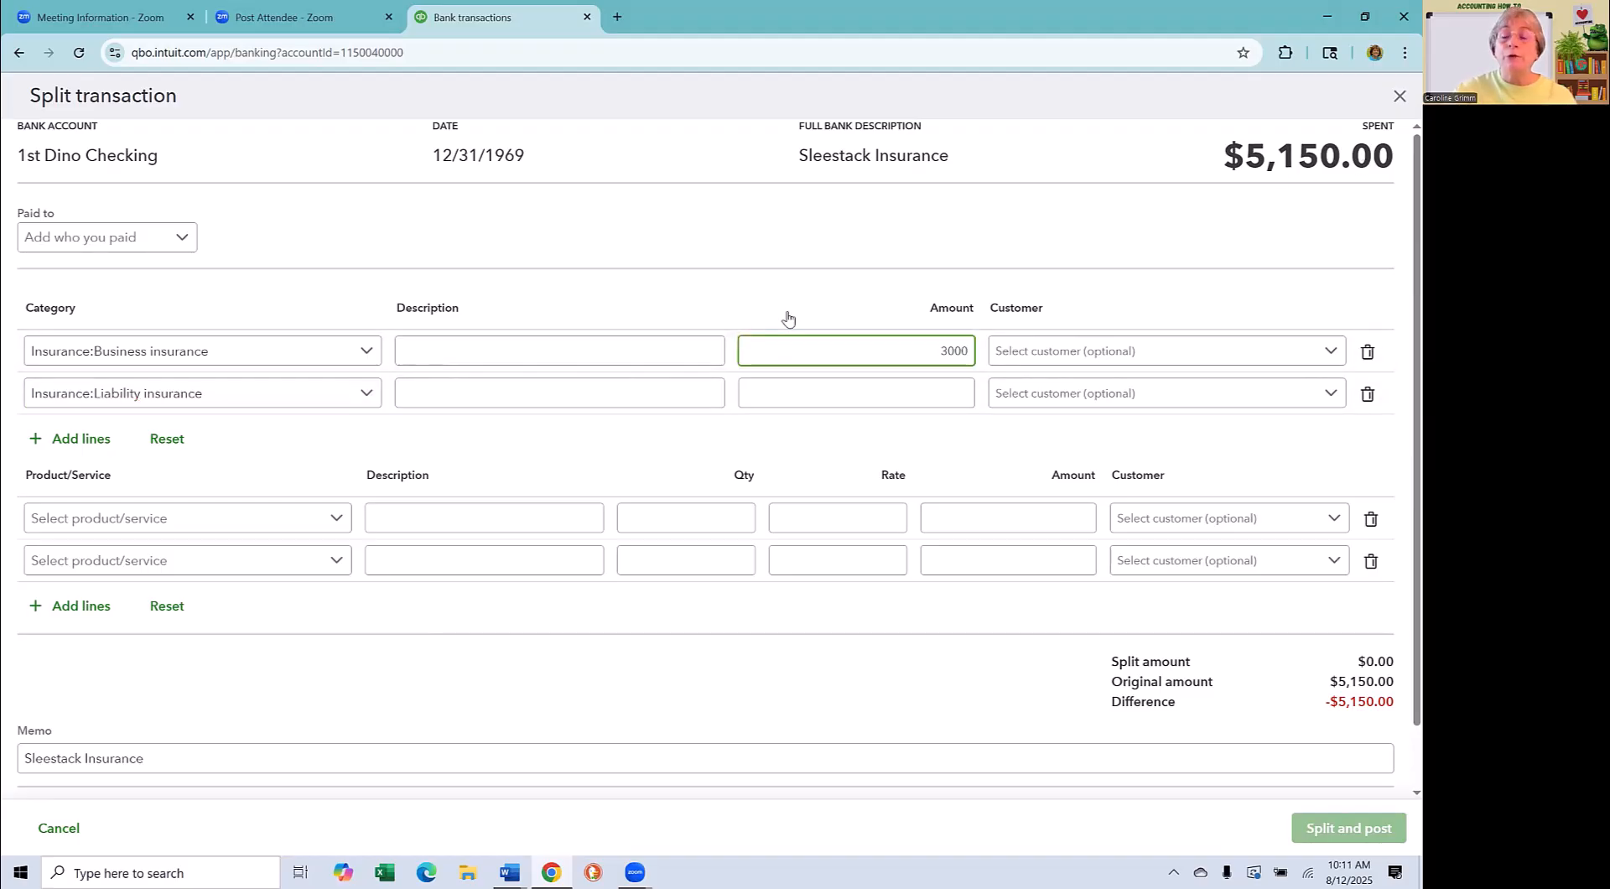
pyautogui.click(888, 396)
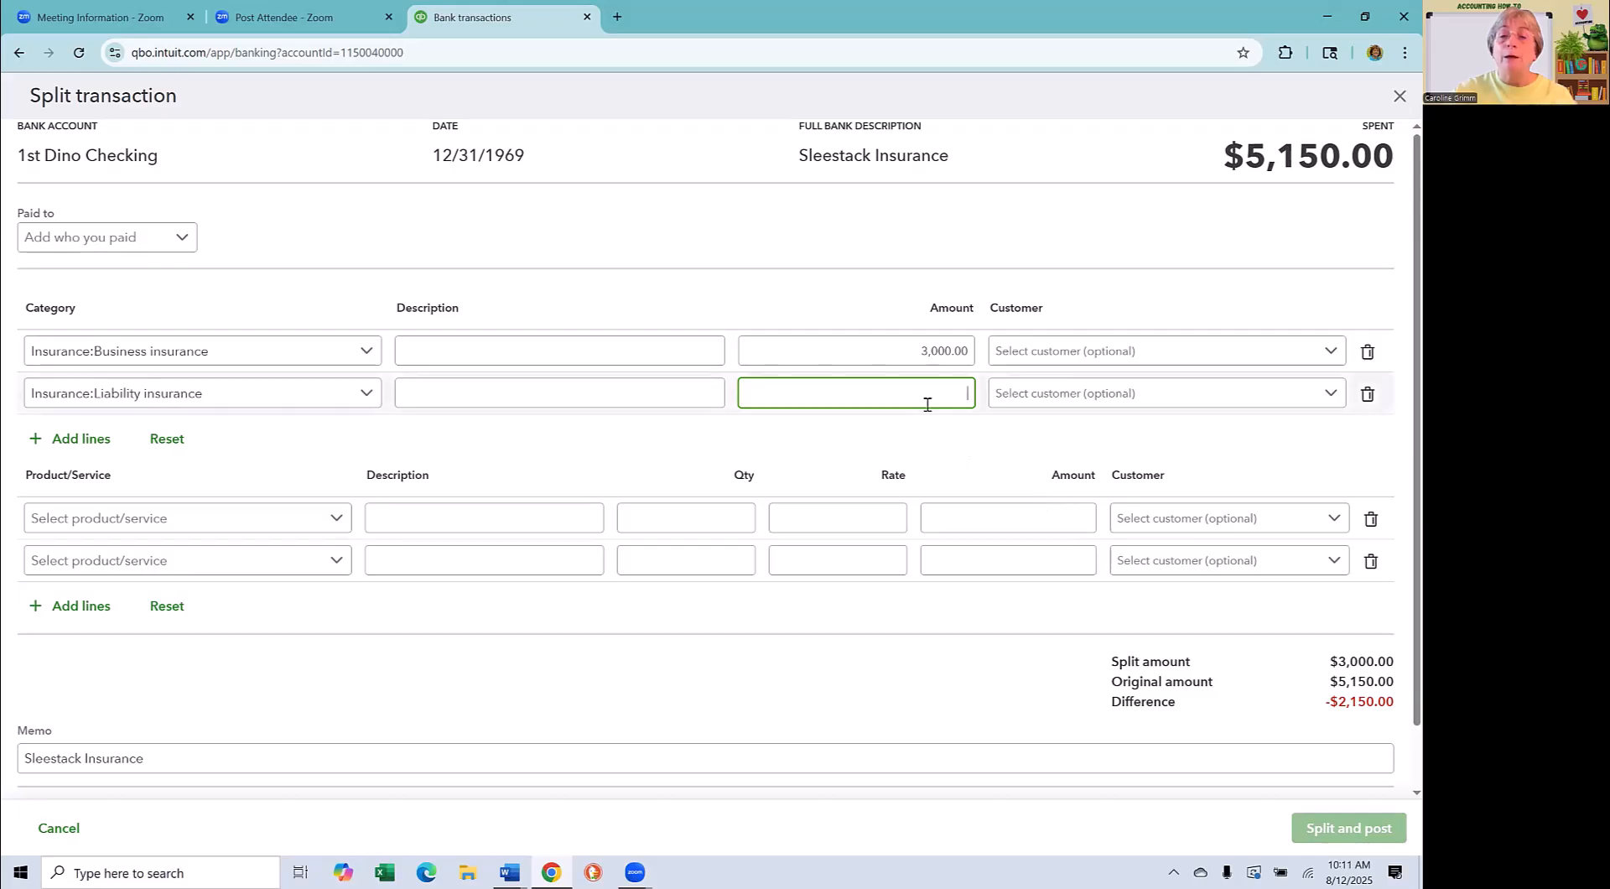
pyautogui.write('2150')
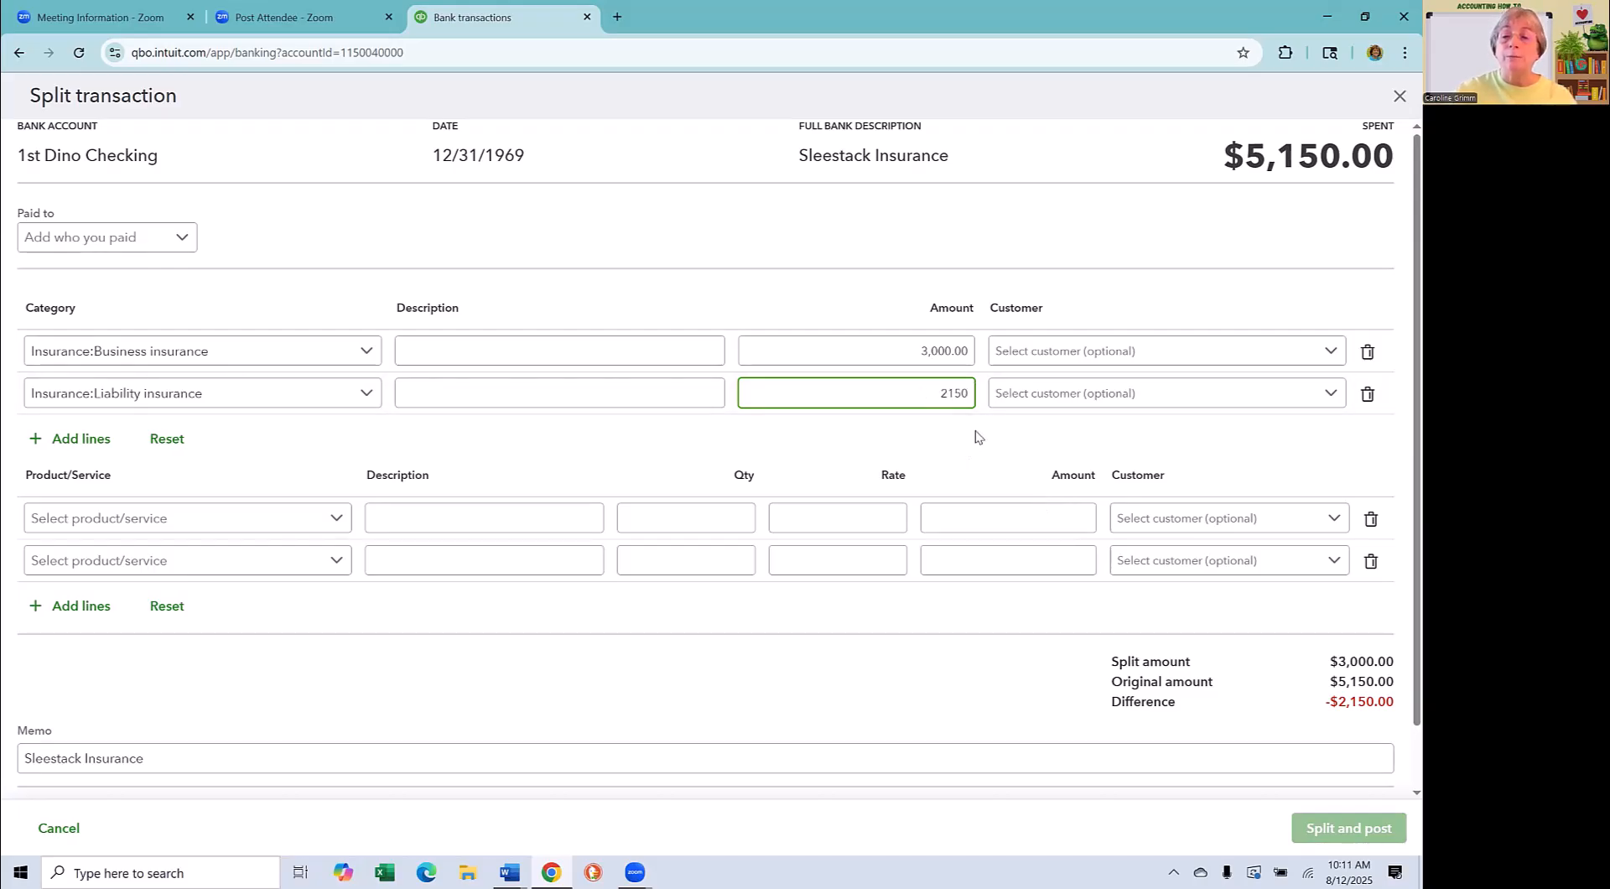
pyautogui.click(976, 436)
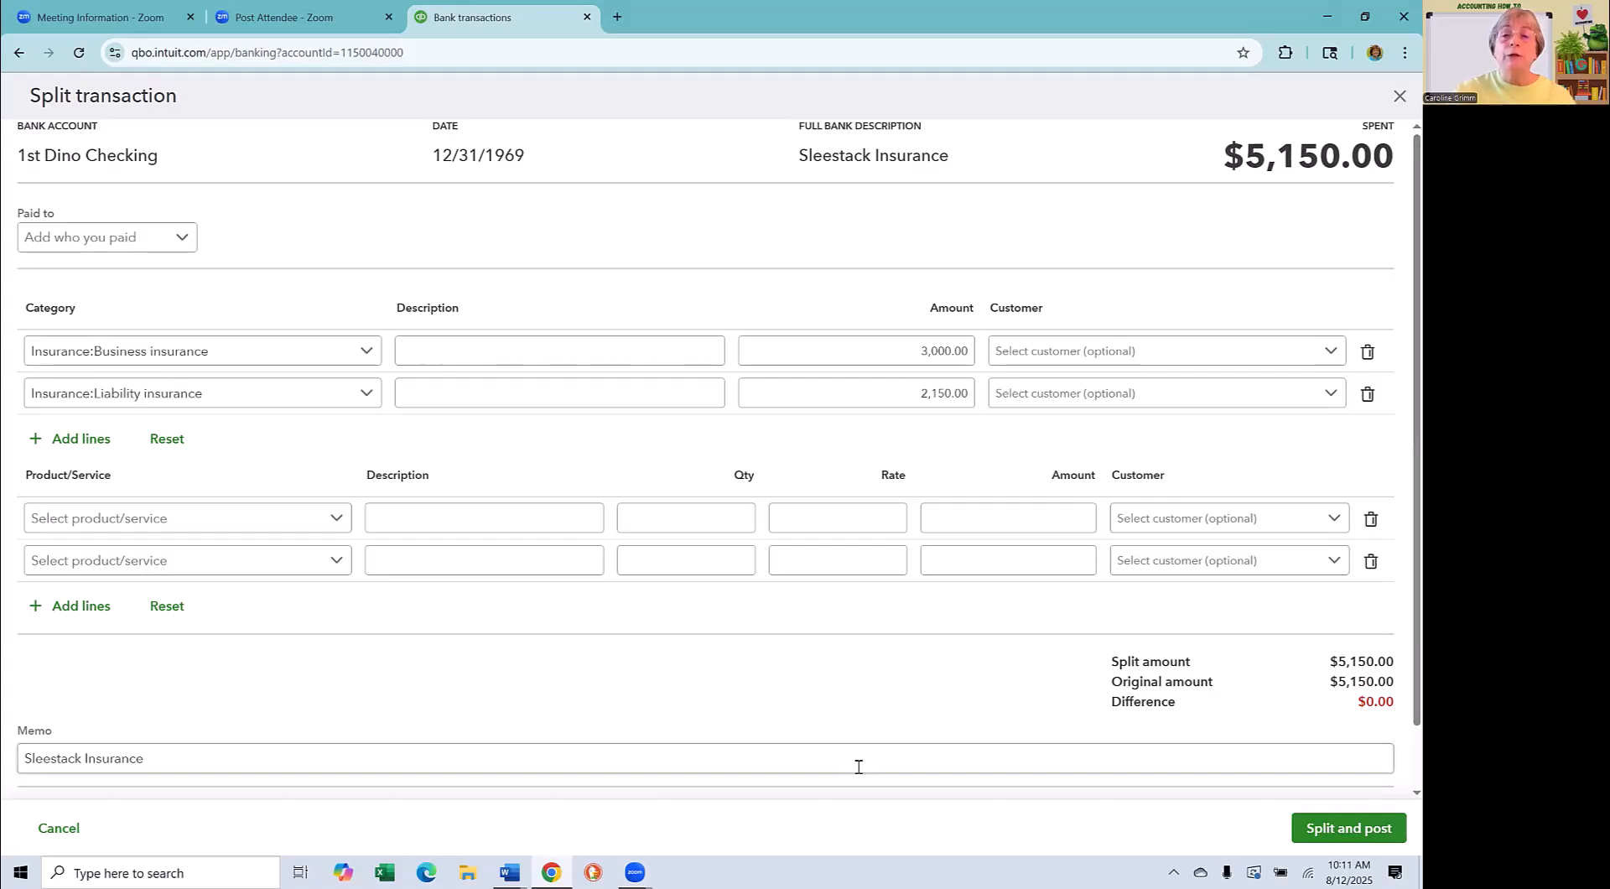
pyautogui.click(1333, 829)
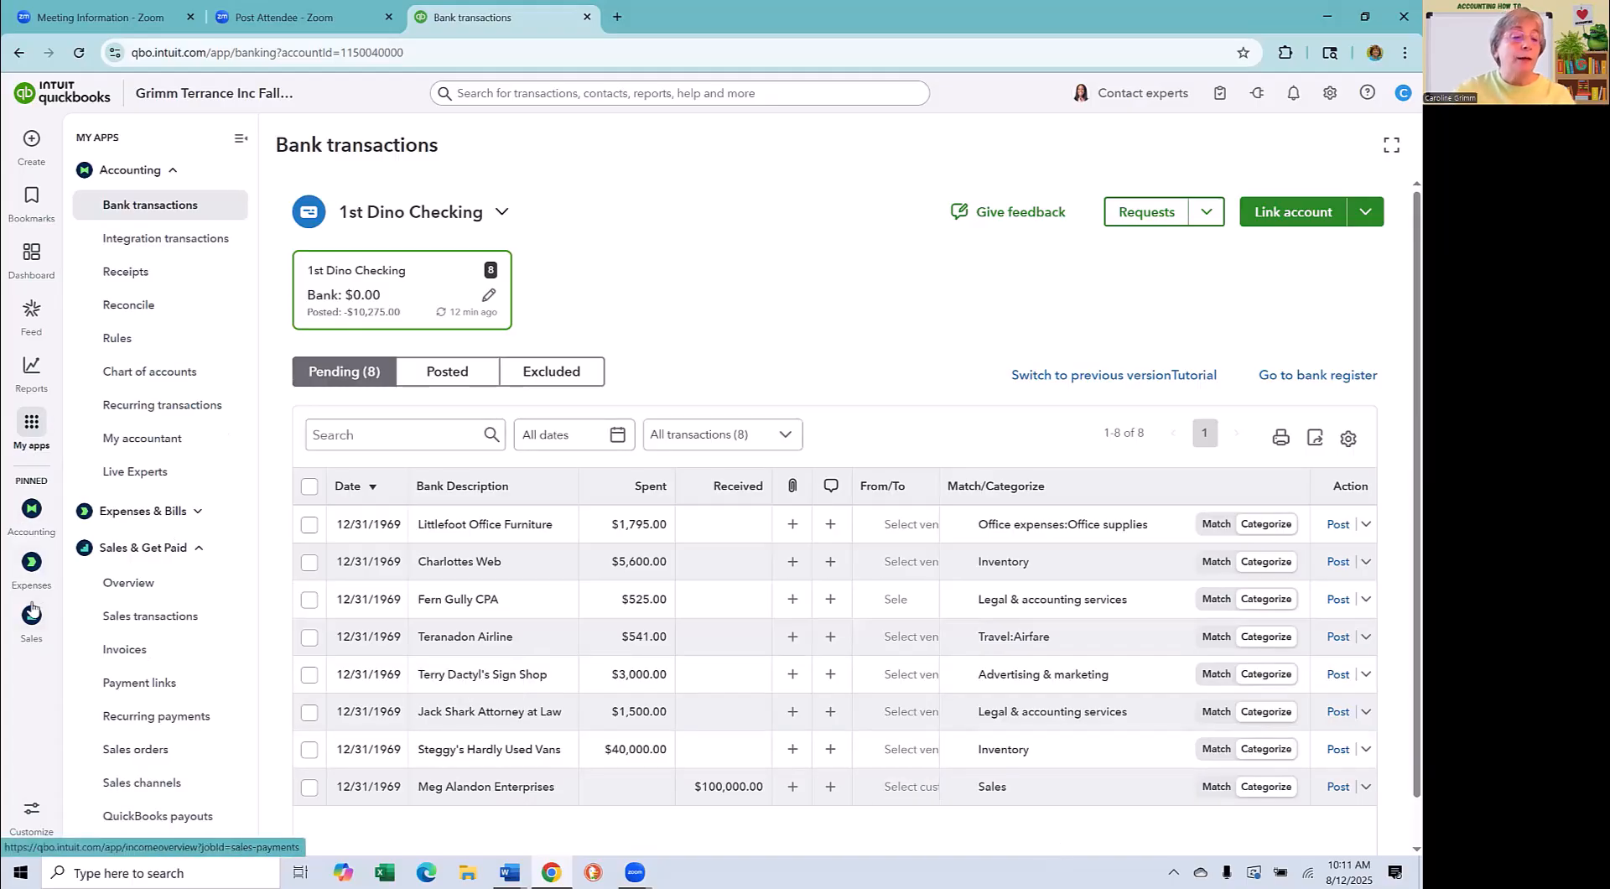
pyautogui.moveTo(31, 373)
pyautogui.click(121, 400)
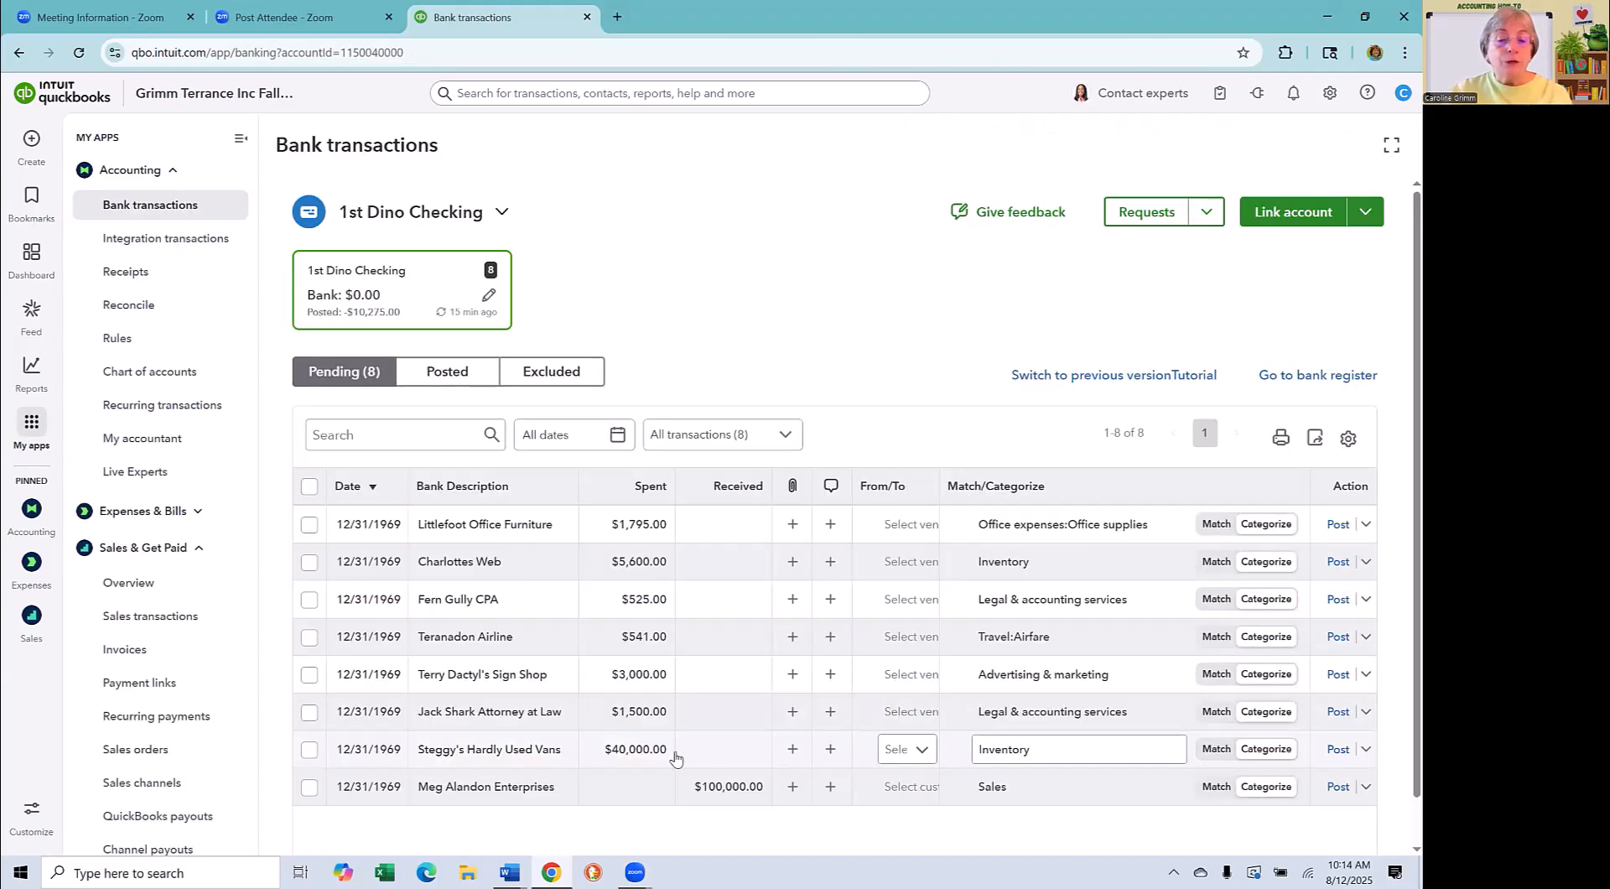
# - Change the account of the Steggy's Hardly Used Vans expense to Vehicles and post the transaction
pyautogui.click(485, 758)
pyautogui.scroll(-1, 806, 688)
pyautogui.scroll(-3, 915, 705)
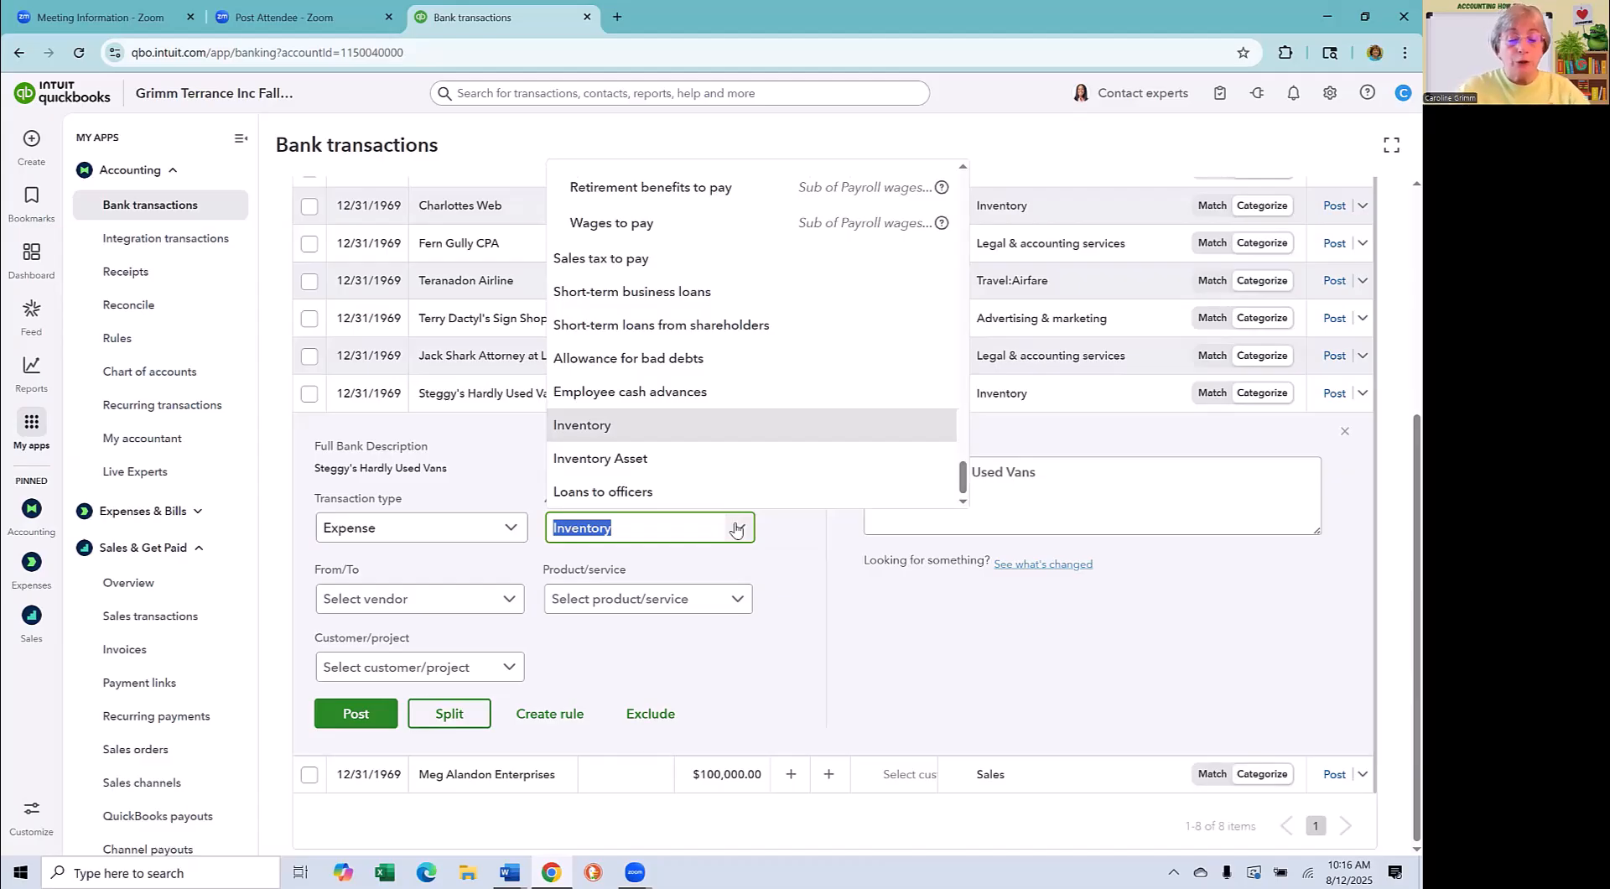
pyautogui.write('veh')
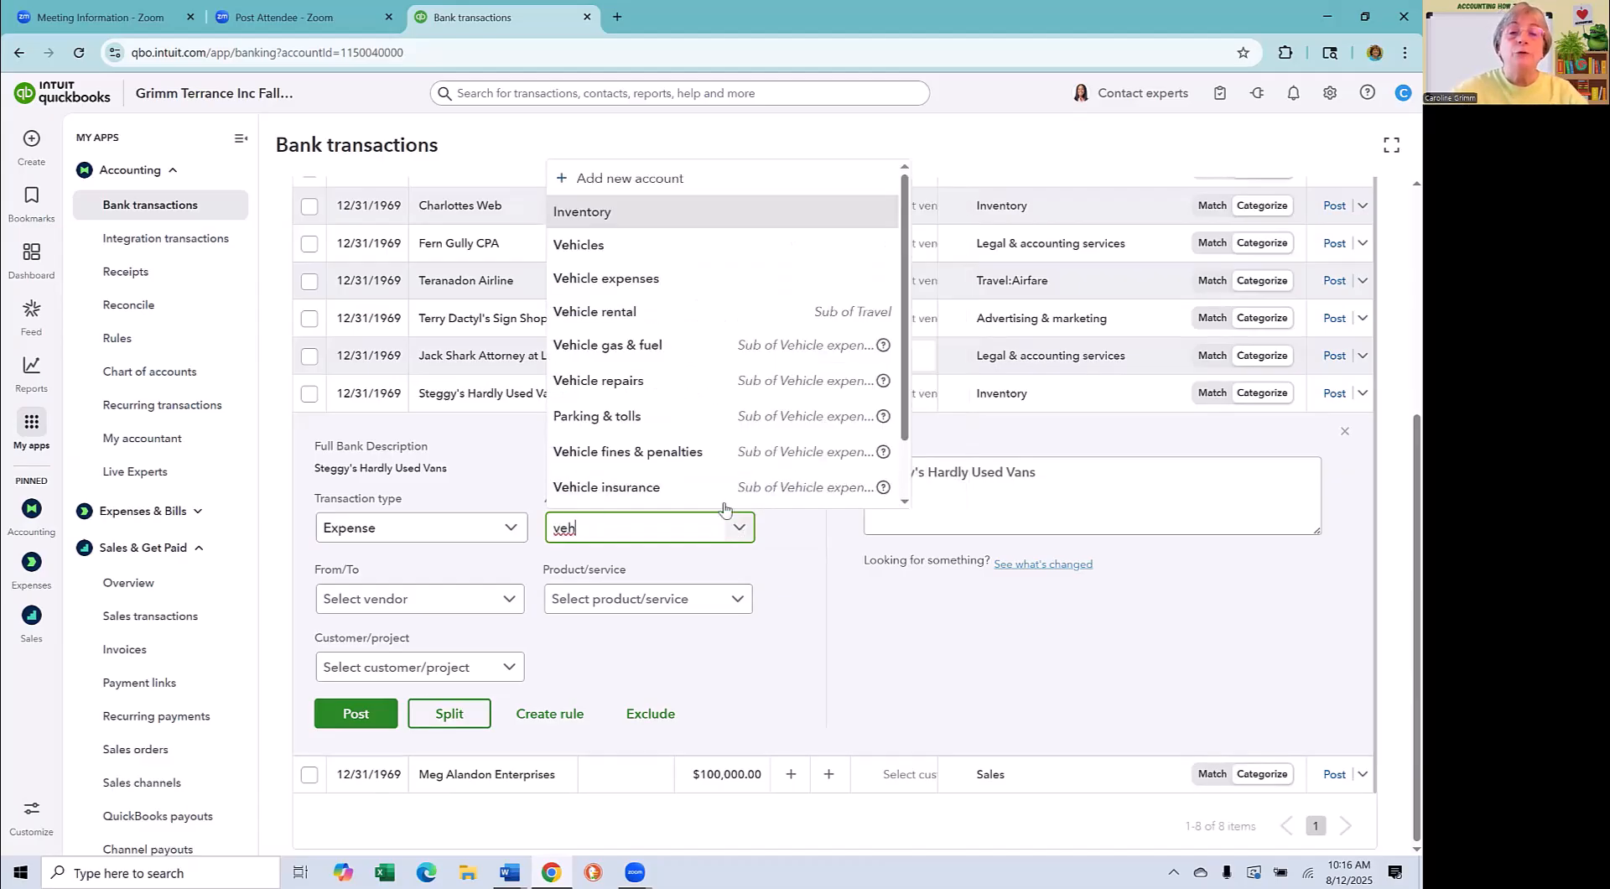
pyautogui.click(624, 253)
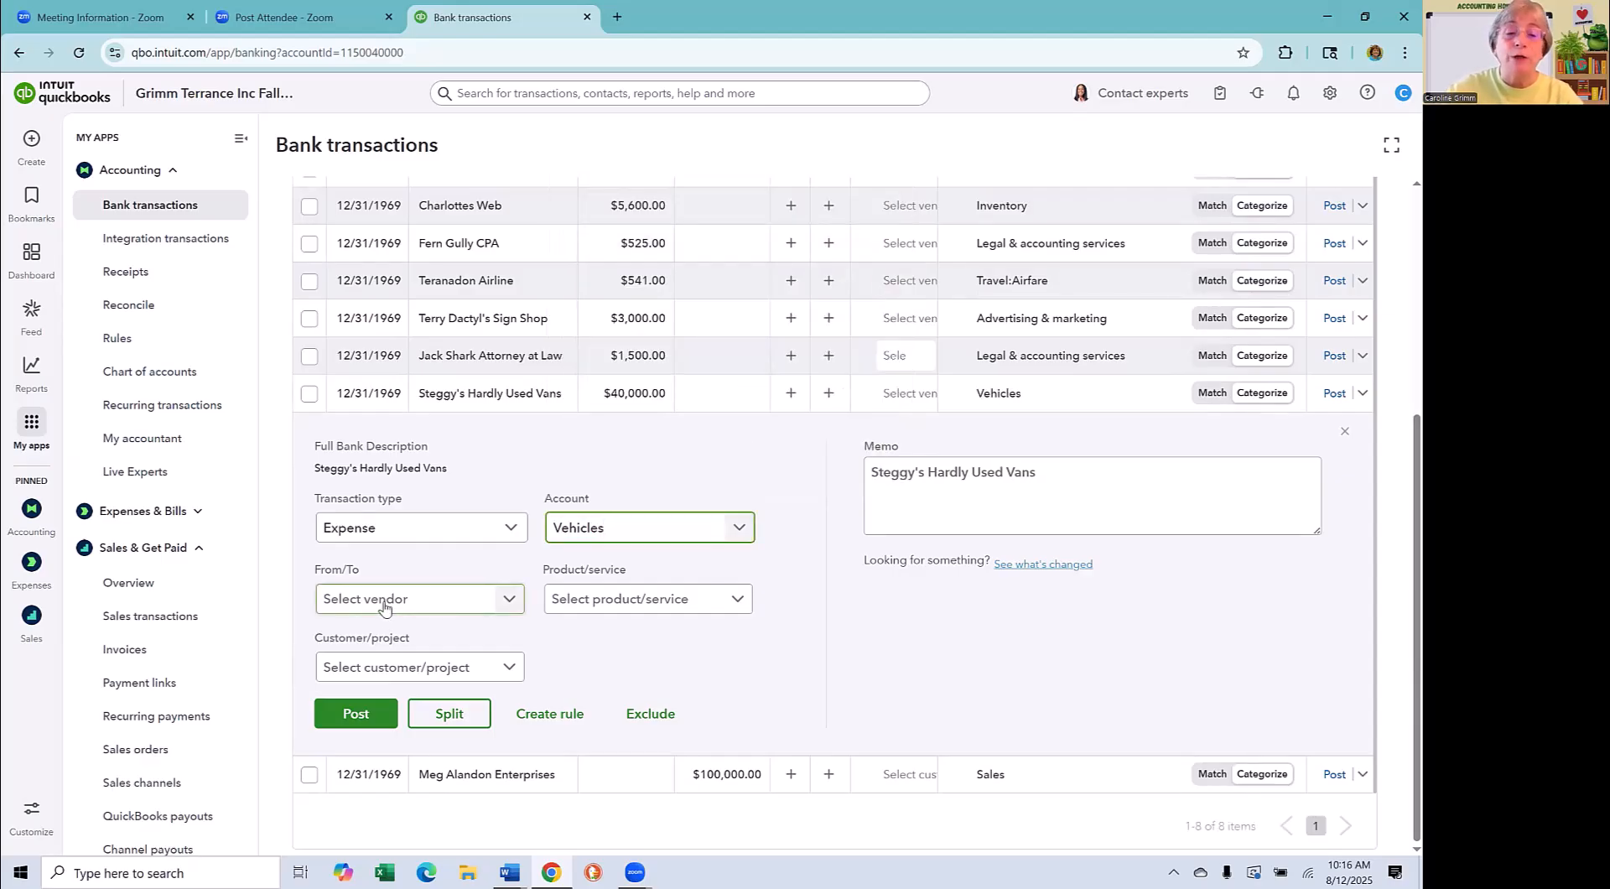
pyautogui.click(659, 607)
pyautogui.click(806, 589)
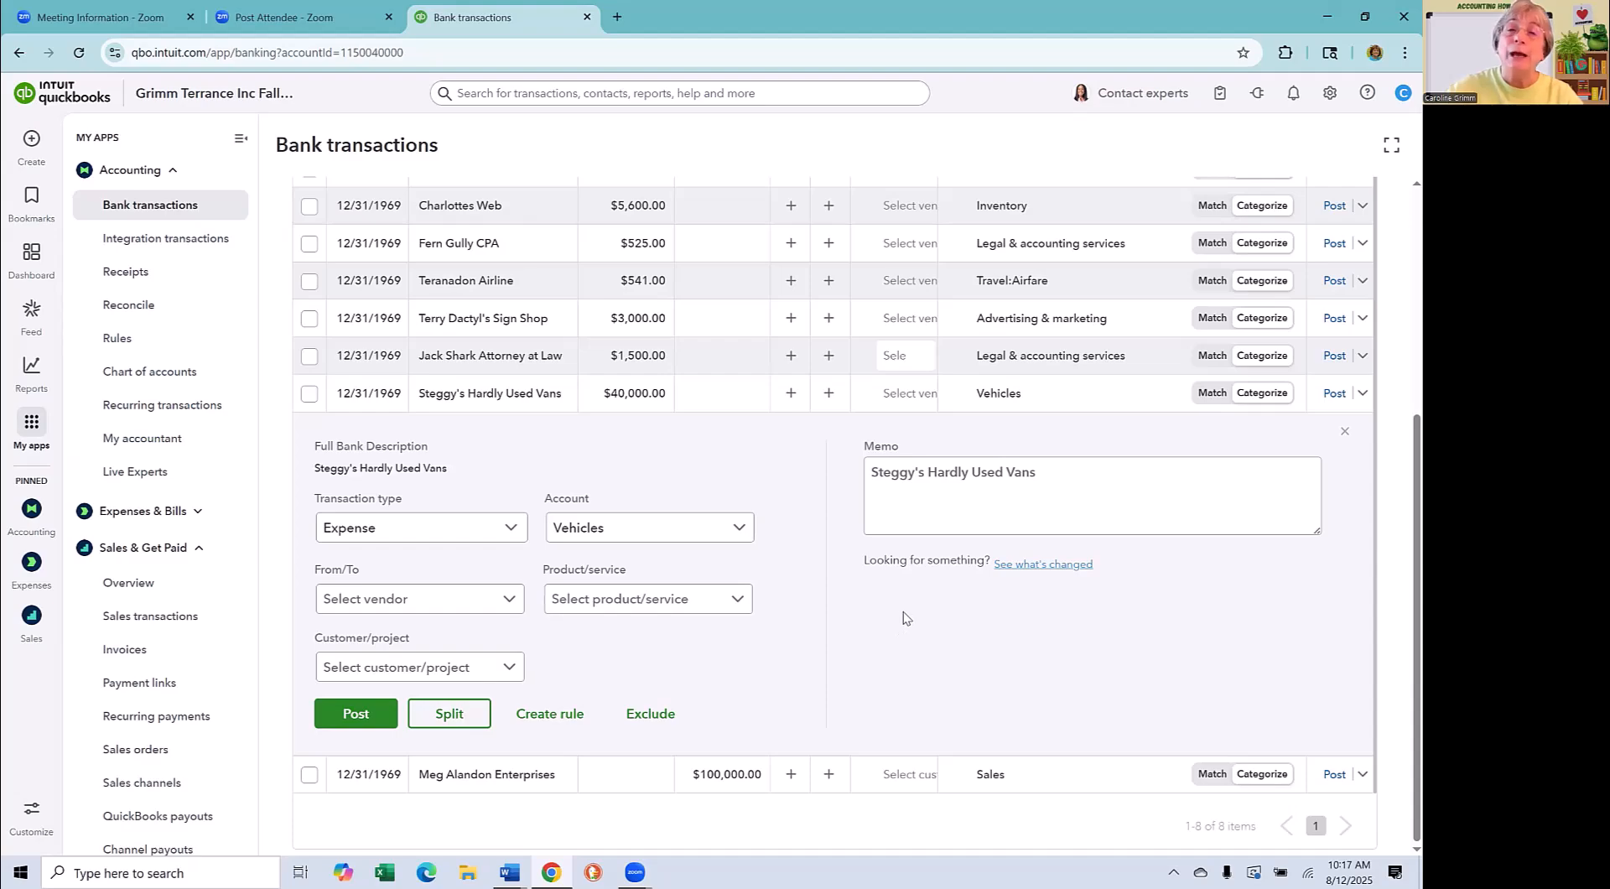
pyautogui.click(358, 711)
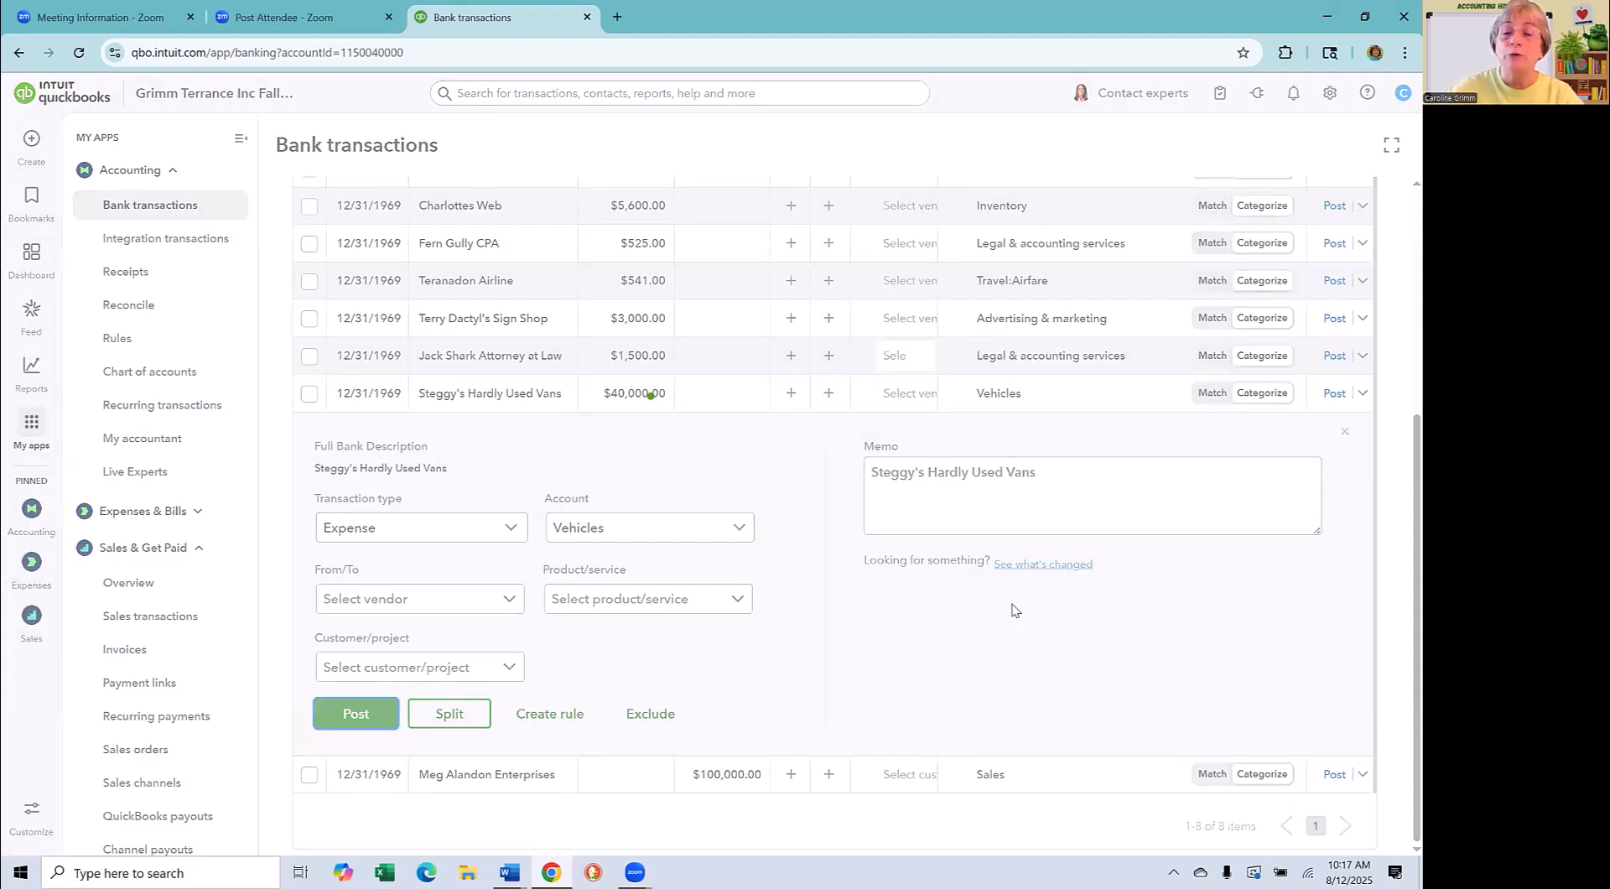
# - Check which bank transactions have been posted and return to the pending list
pyautogui.click(438, 305)
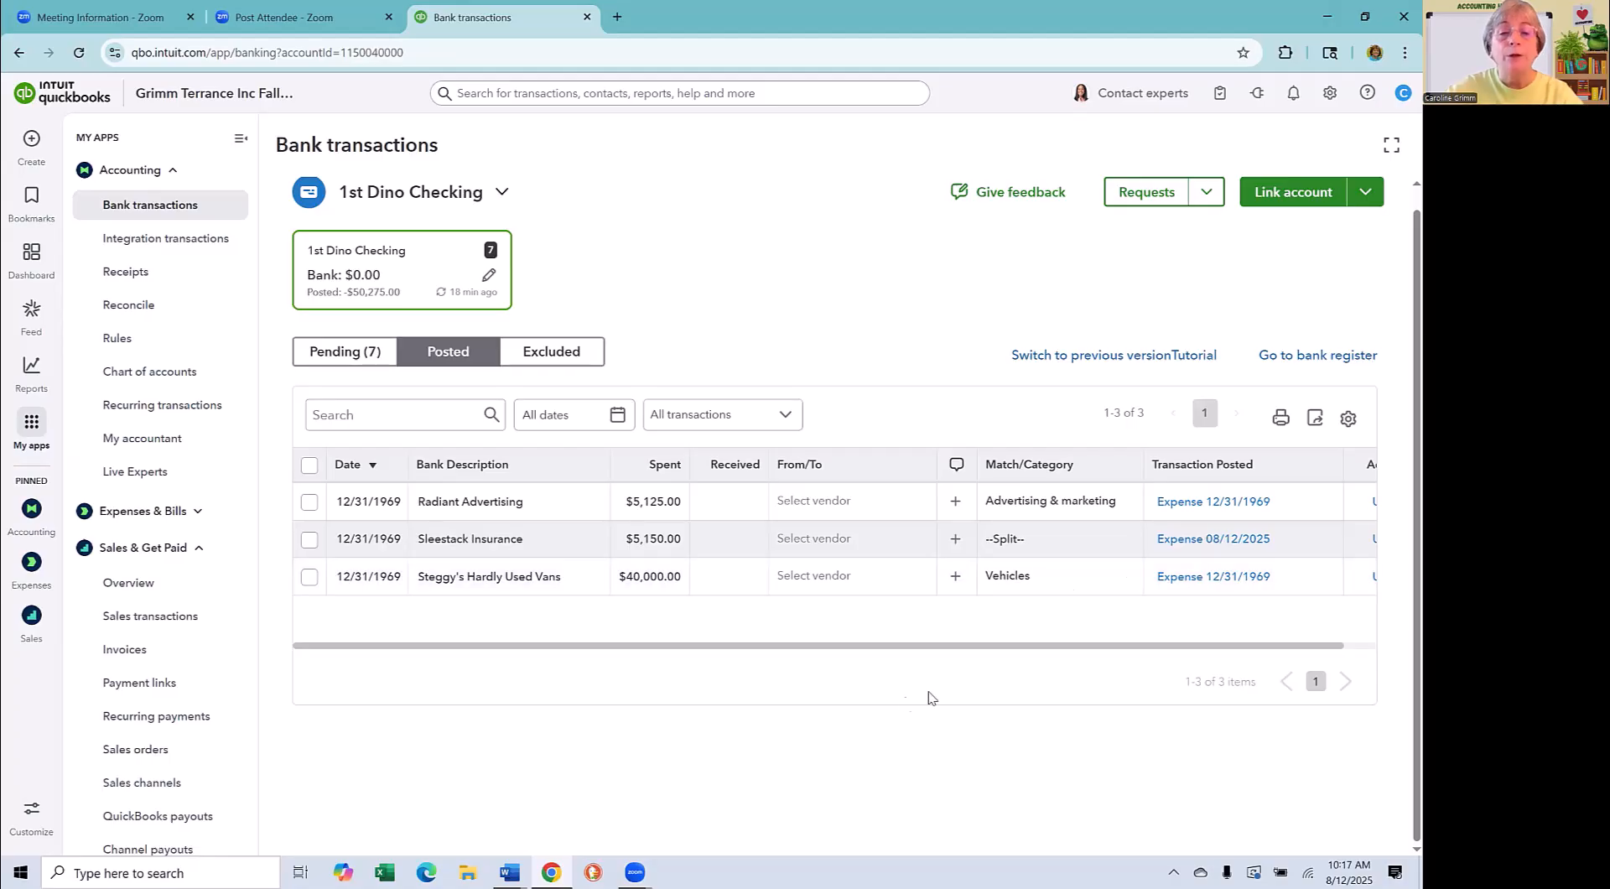
pyautogui.click(345, 351)
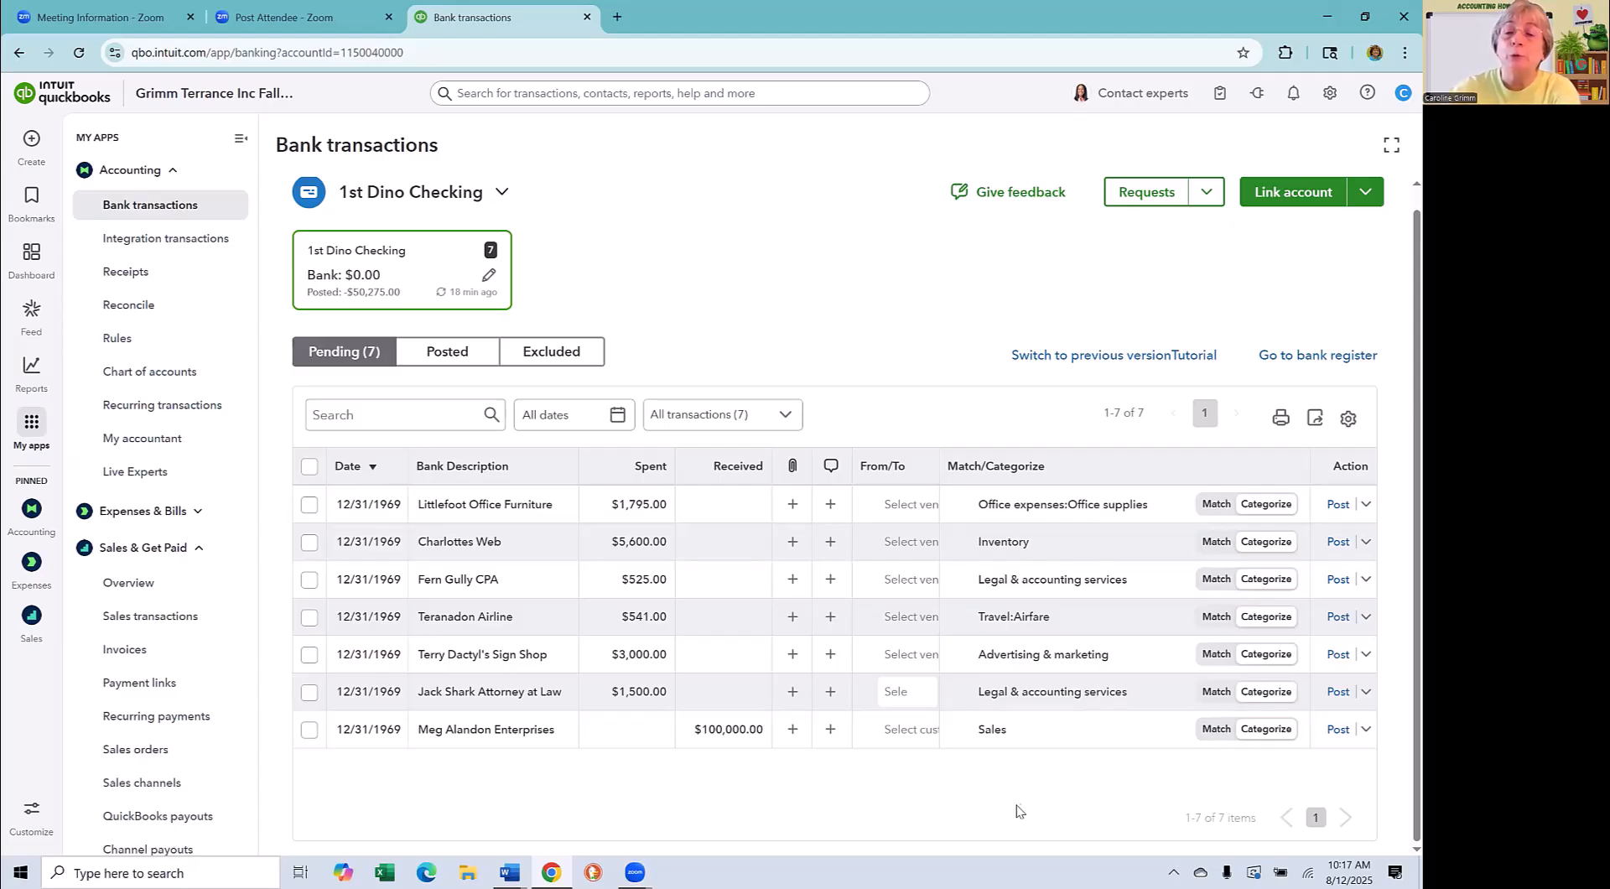
# - Browse the expense categories available for the Littlefoot Office Furniture transaction
pyautogui.click(1110, 509)
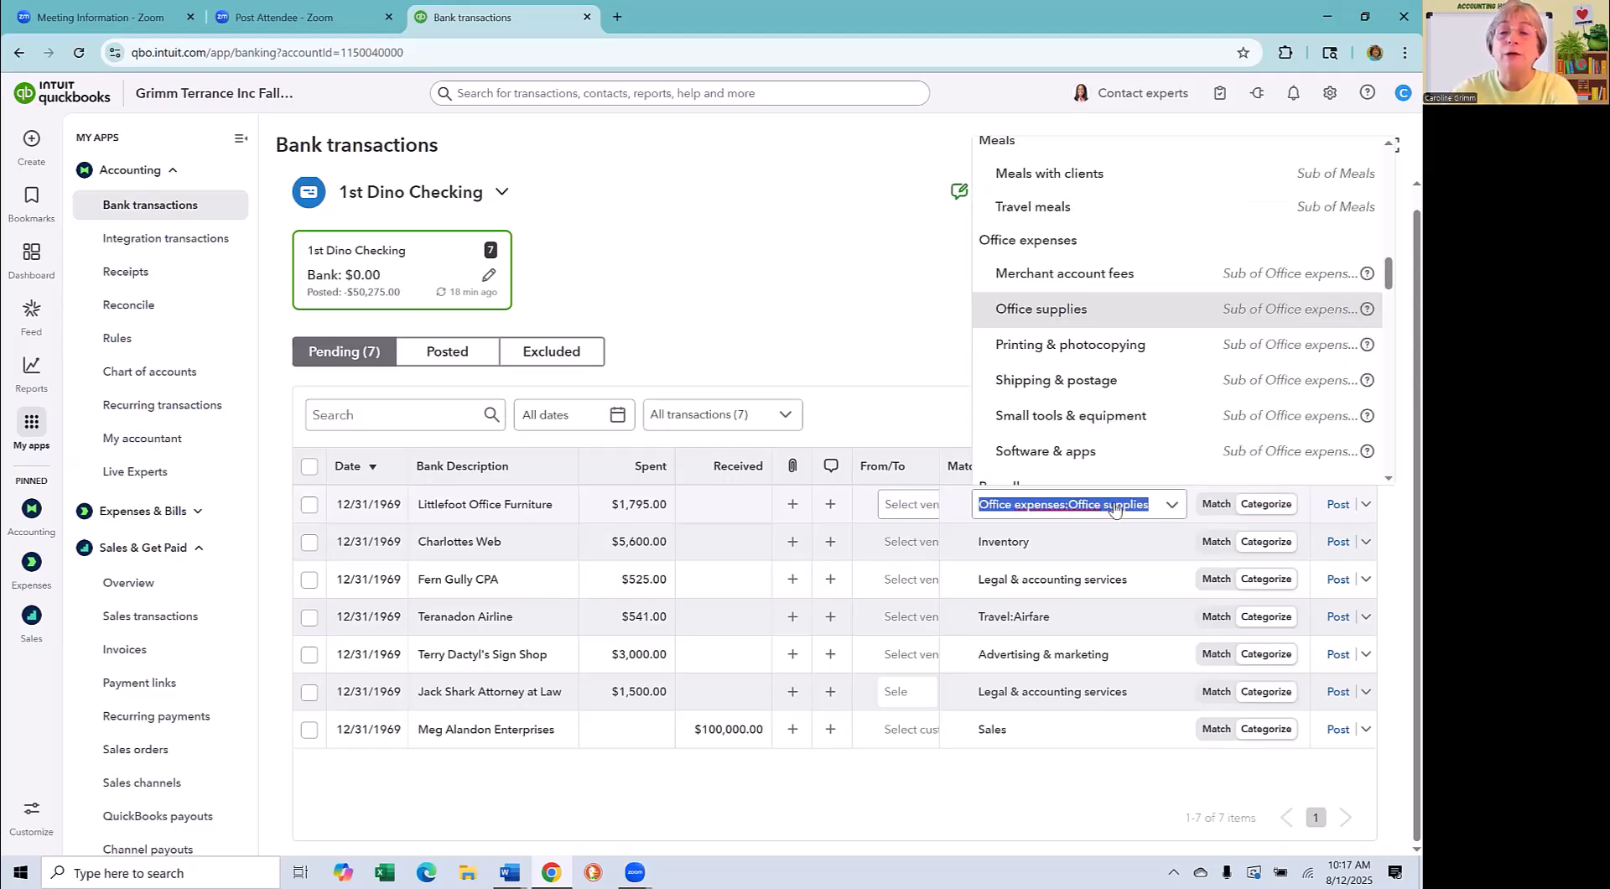
pyautogui.scroll(3, 1285, 362)
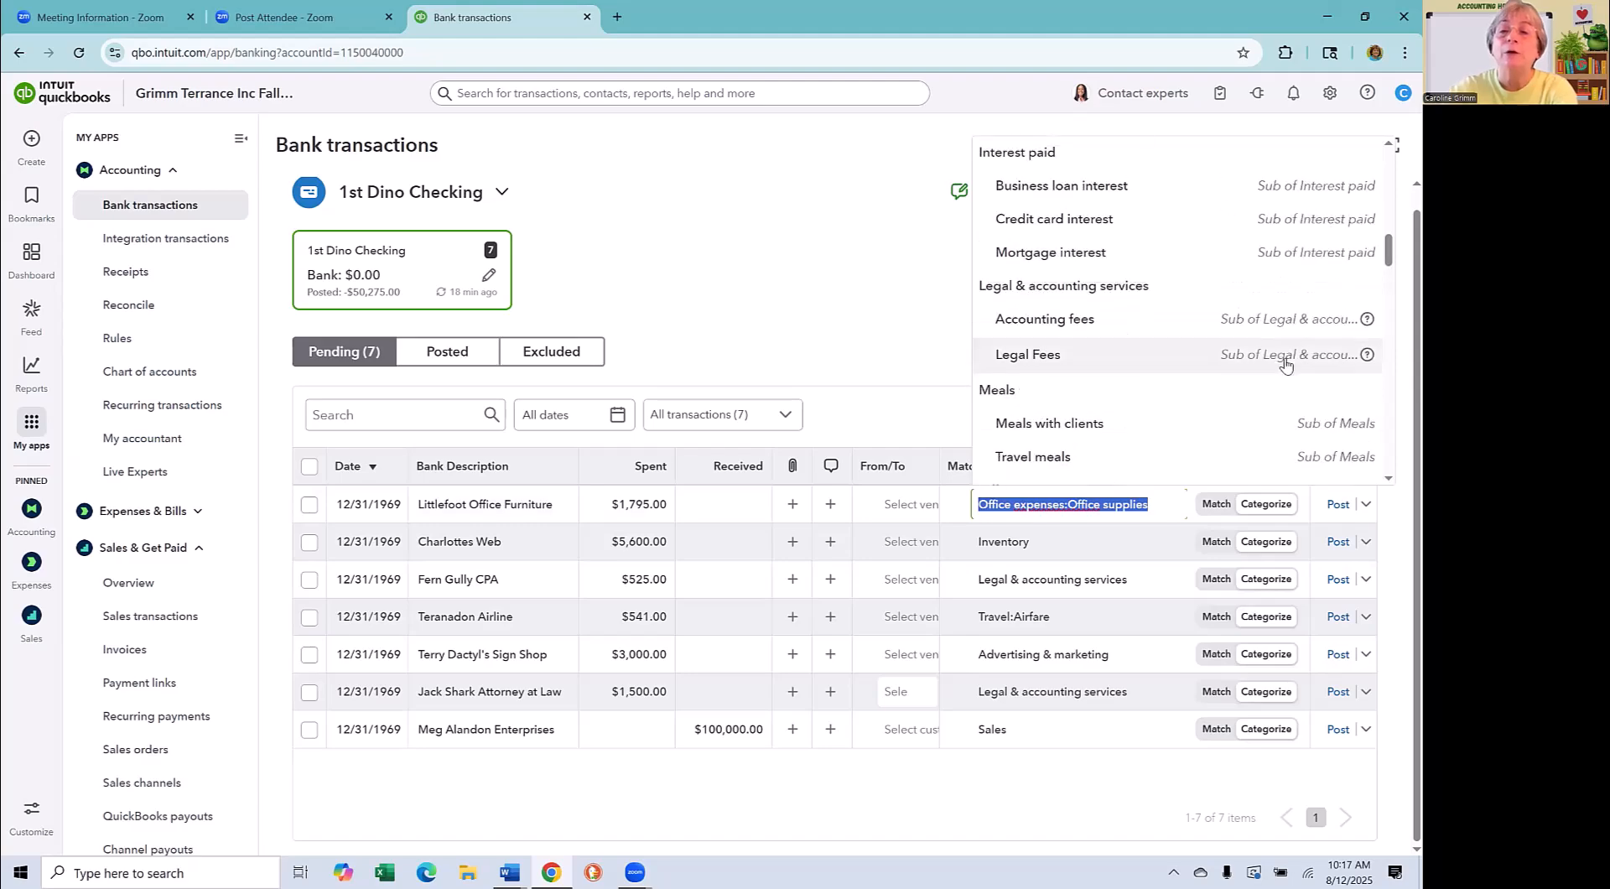
pyautogui.click(923, 267)
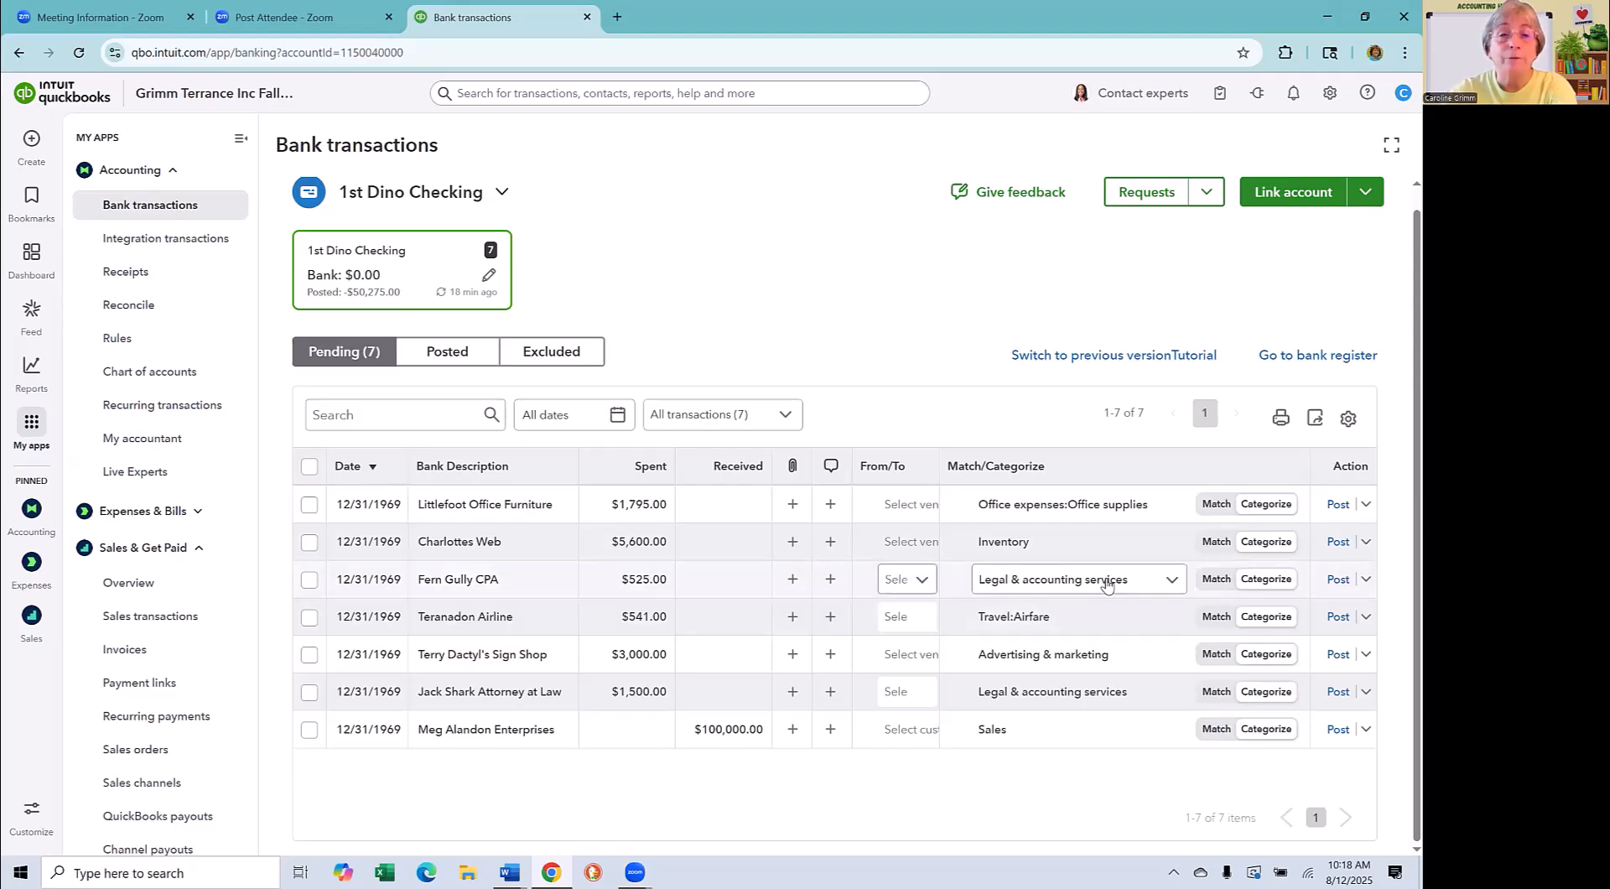
# - Categorize the Fern Gully CPA expense as Accounting fees under Legal & accounting services, and post it
pyautogui.click(1172, 580)
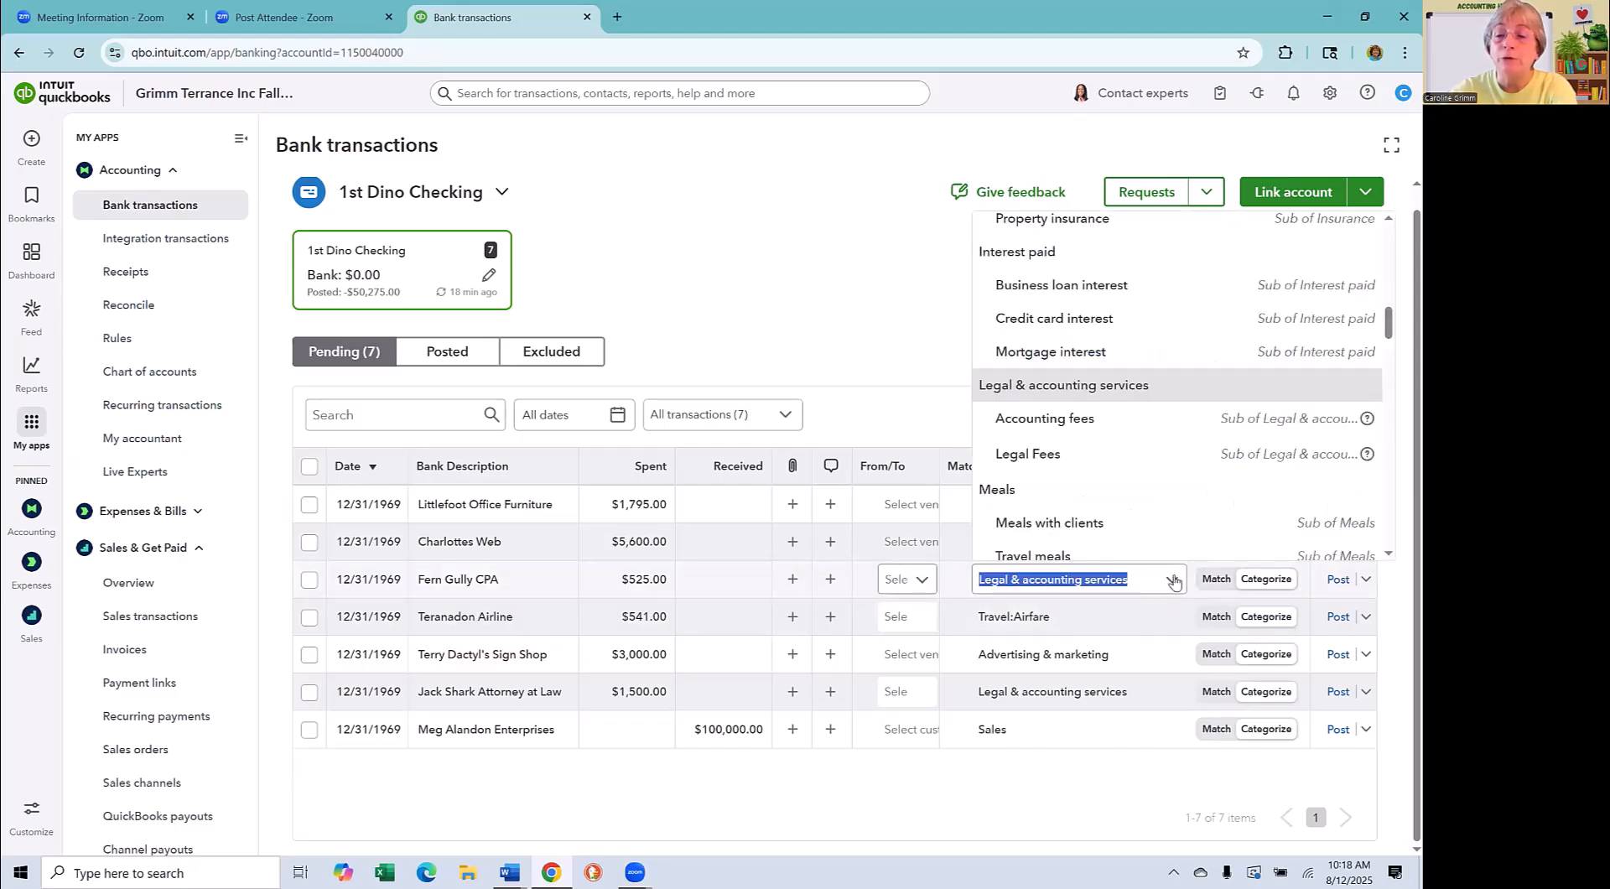
pyautogui.click(1090, 426)
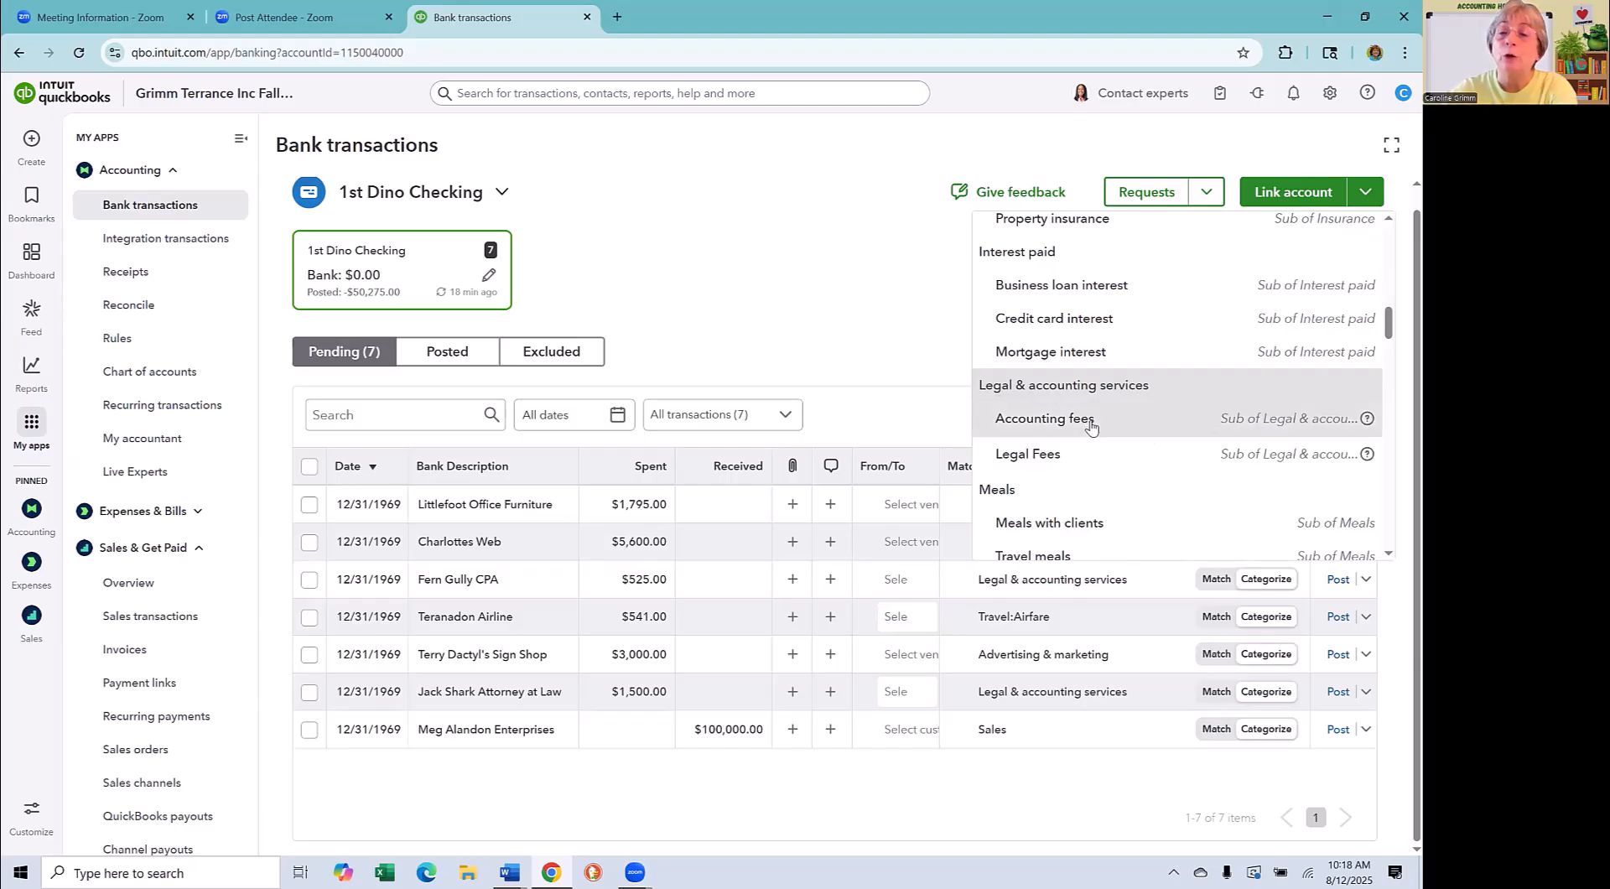
pyautogui.click(1091, 426)
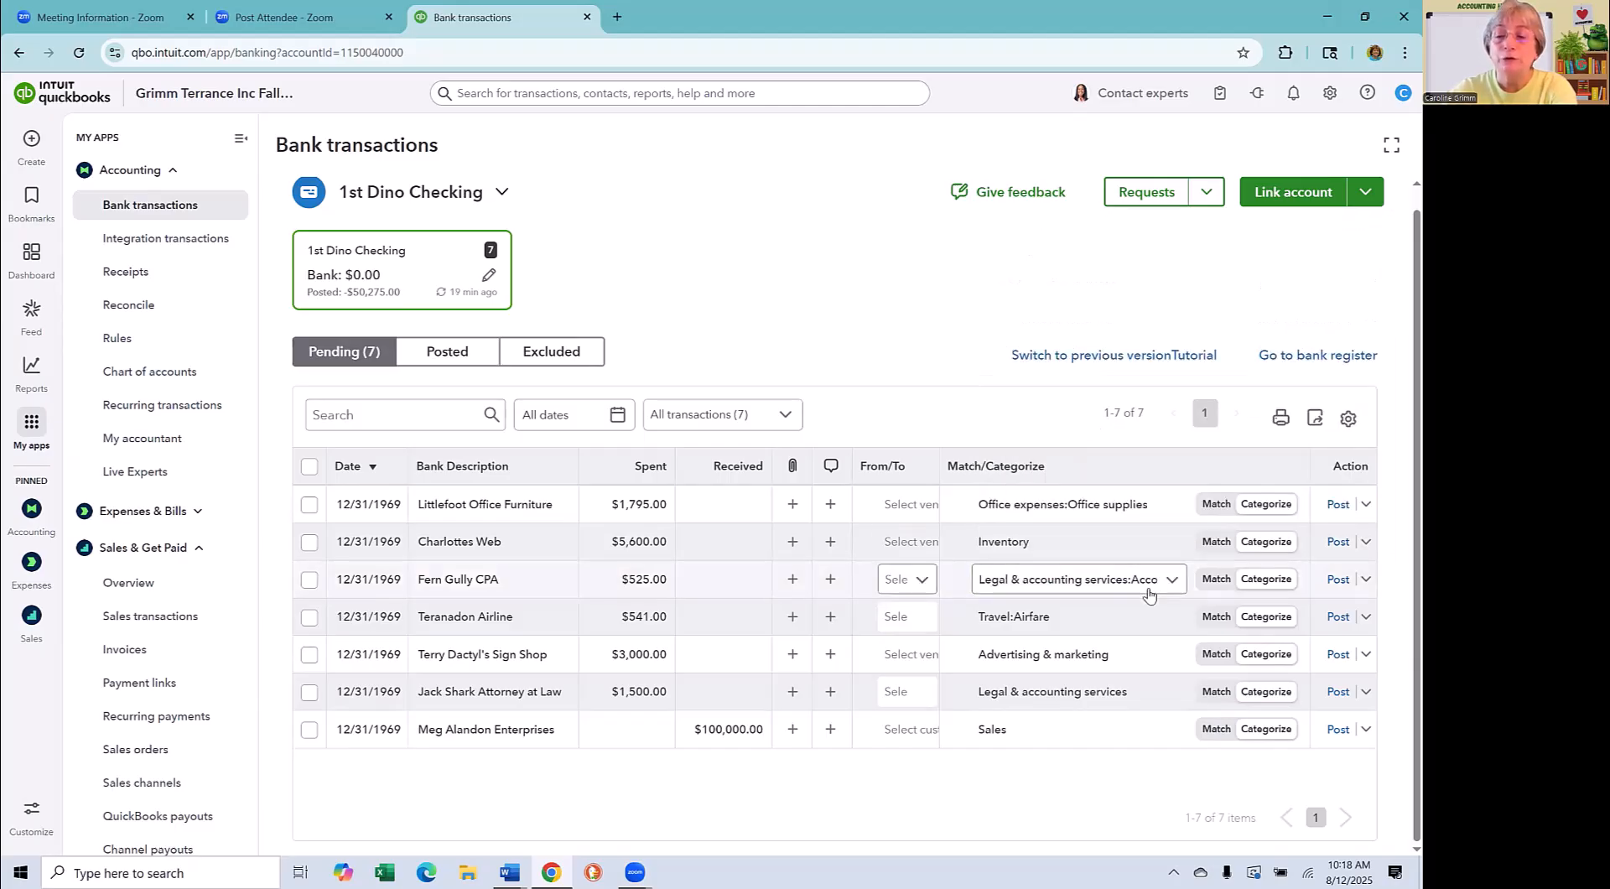
pyautogui.click(1339, 581)
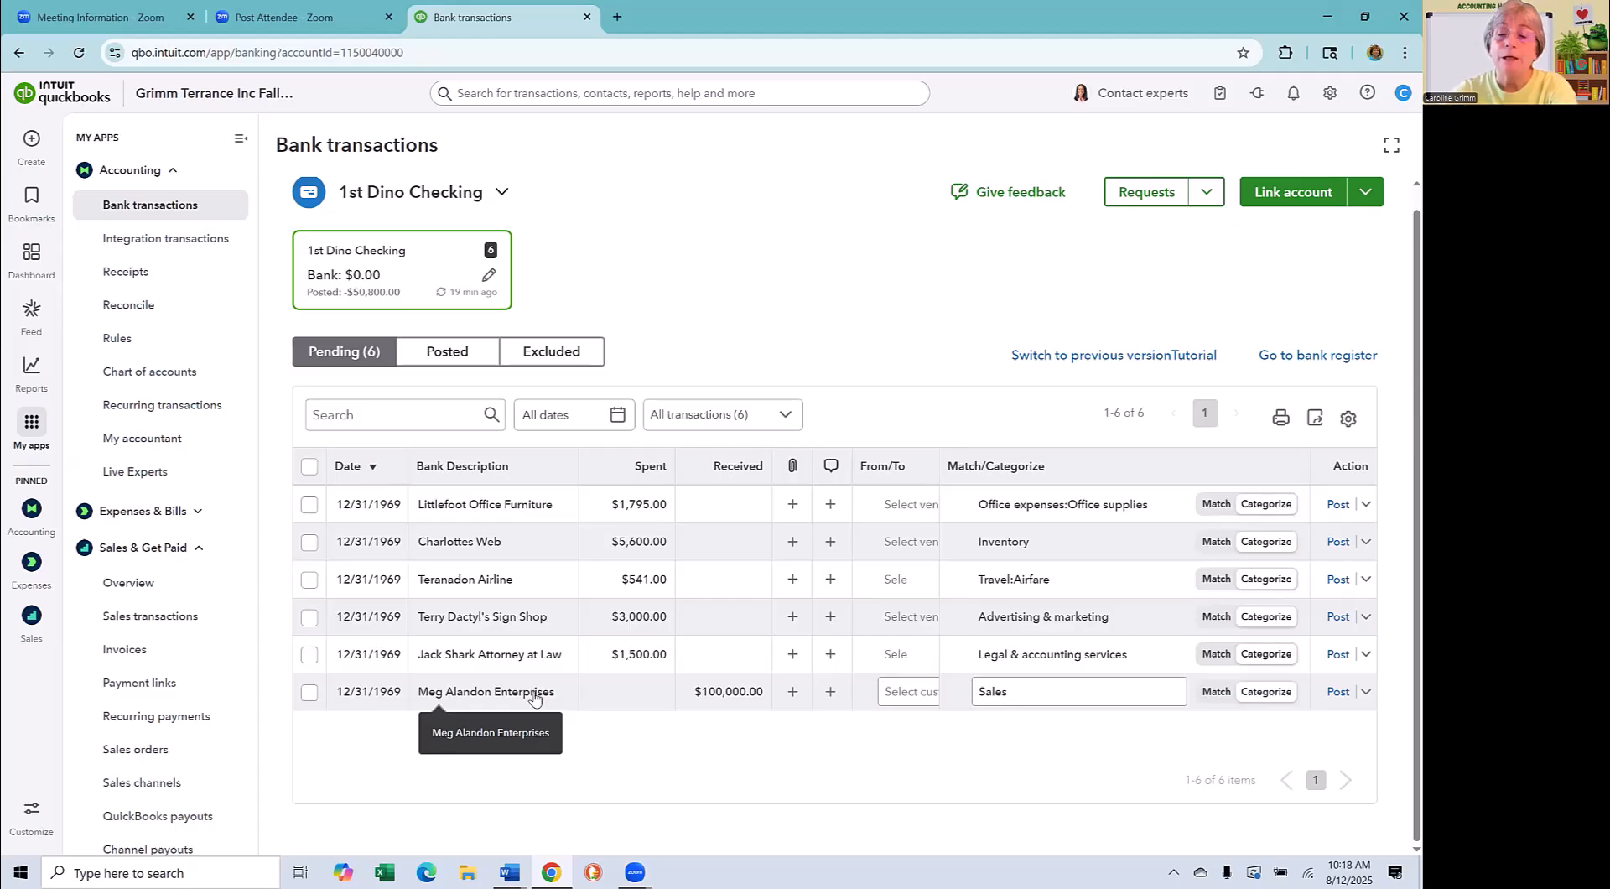
# - Search the categories for "equ" on the Meg Alandon Enterprises deposit, and clear the search text
pyautogui.click(1090, 699)
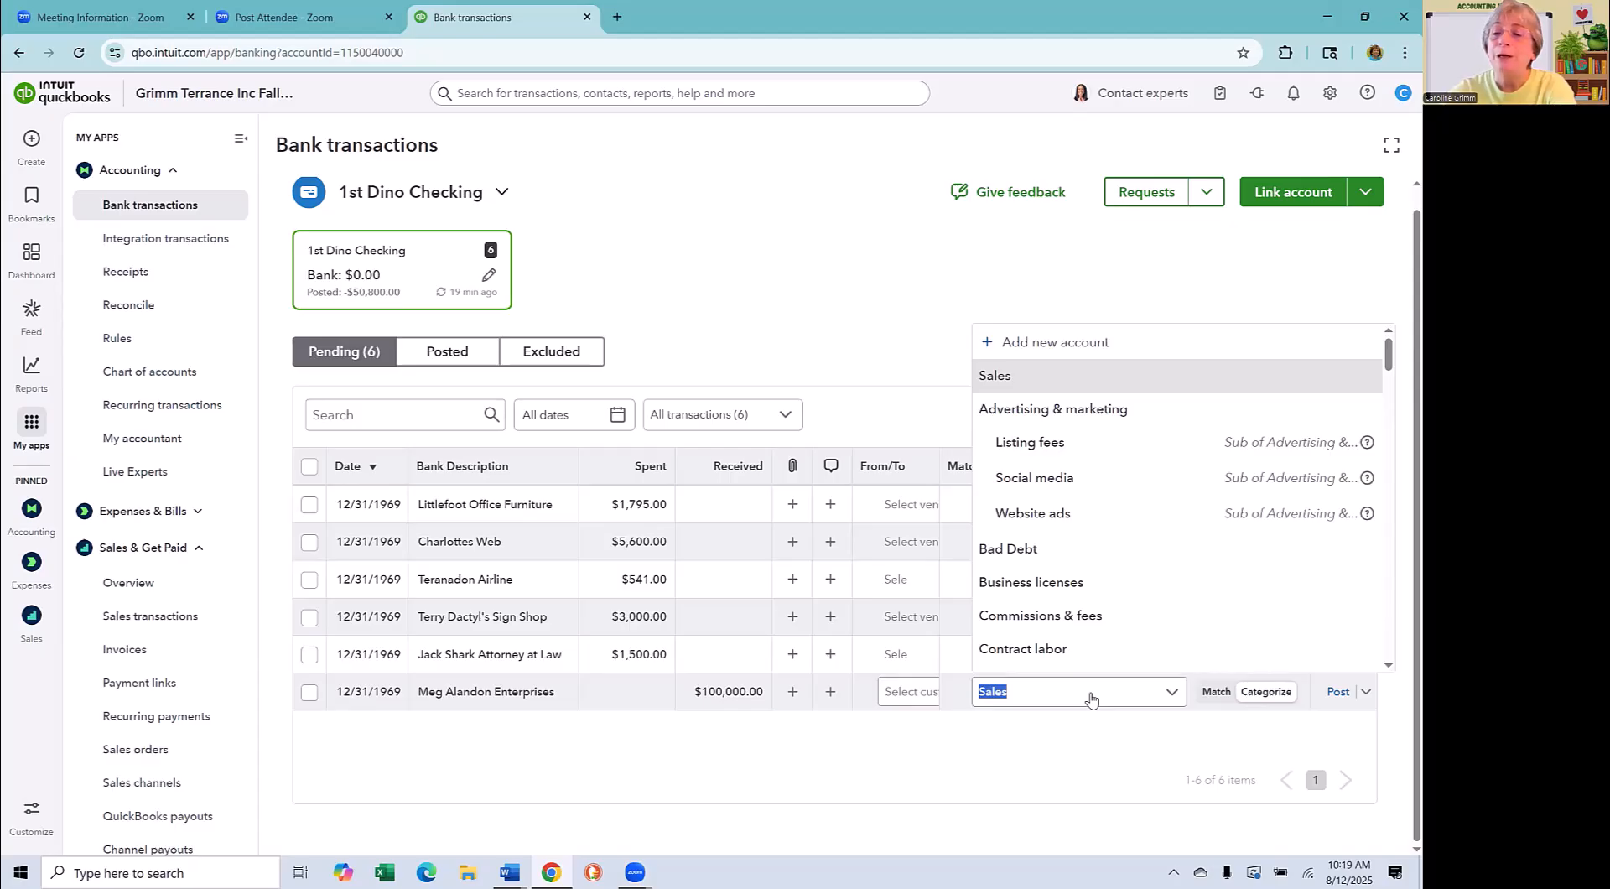
pyautogui.write('equ')
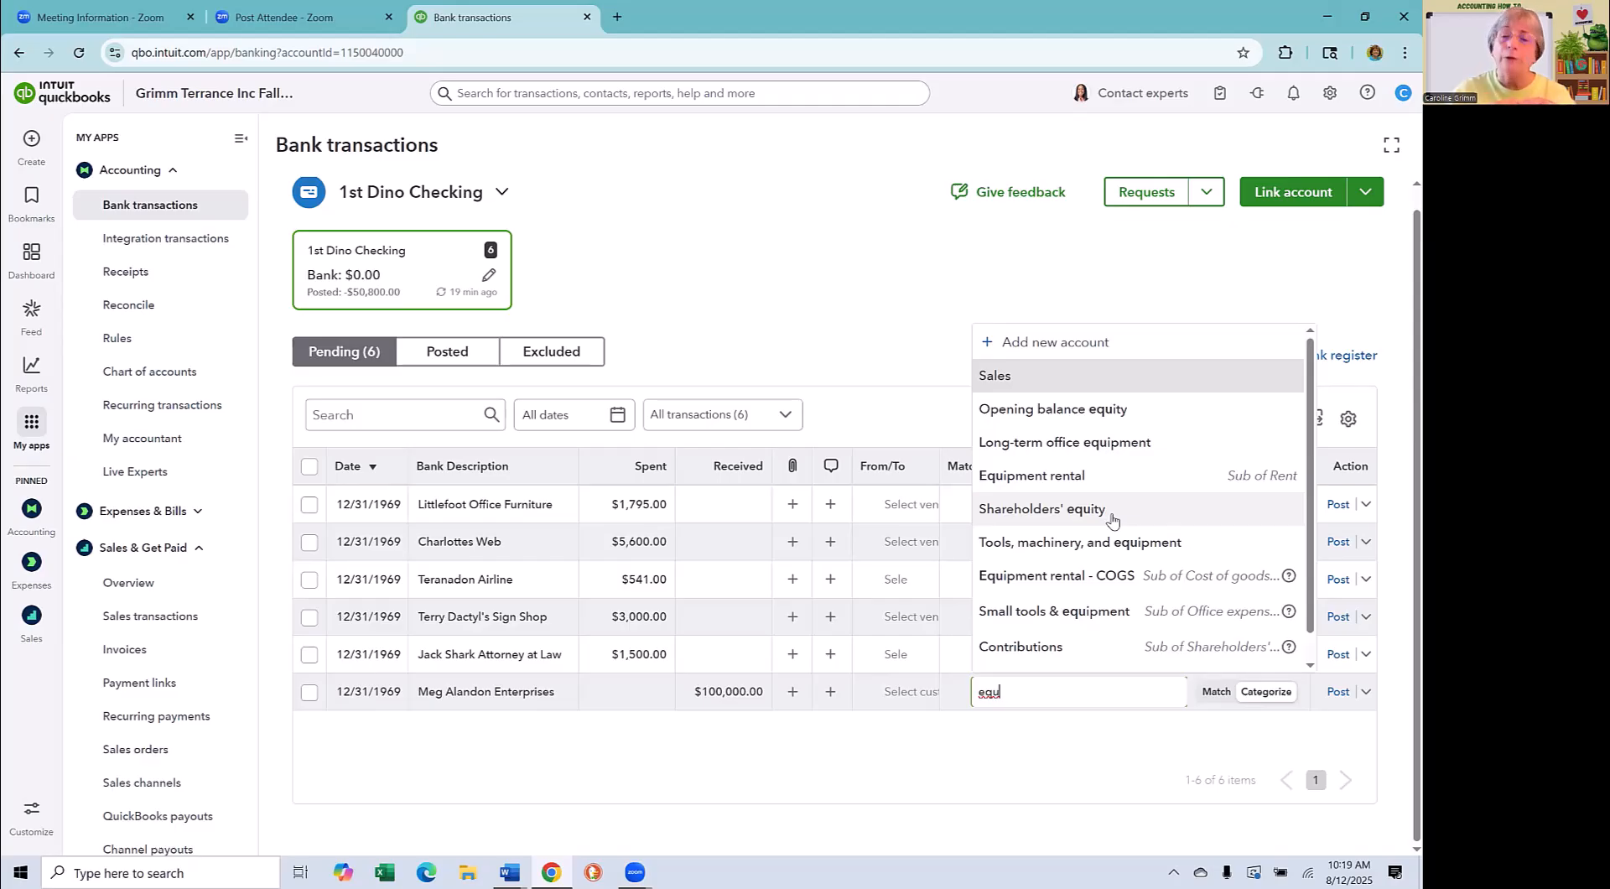
pyautogui.press('BackSpace')
pyautogui.press('BackSpace')
pyautogui.press('BackSpace')
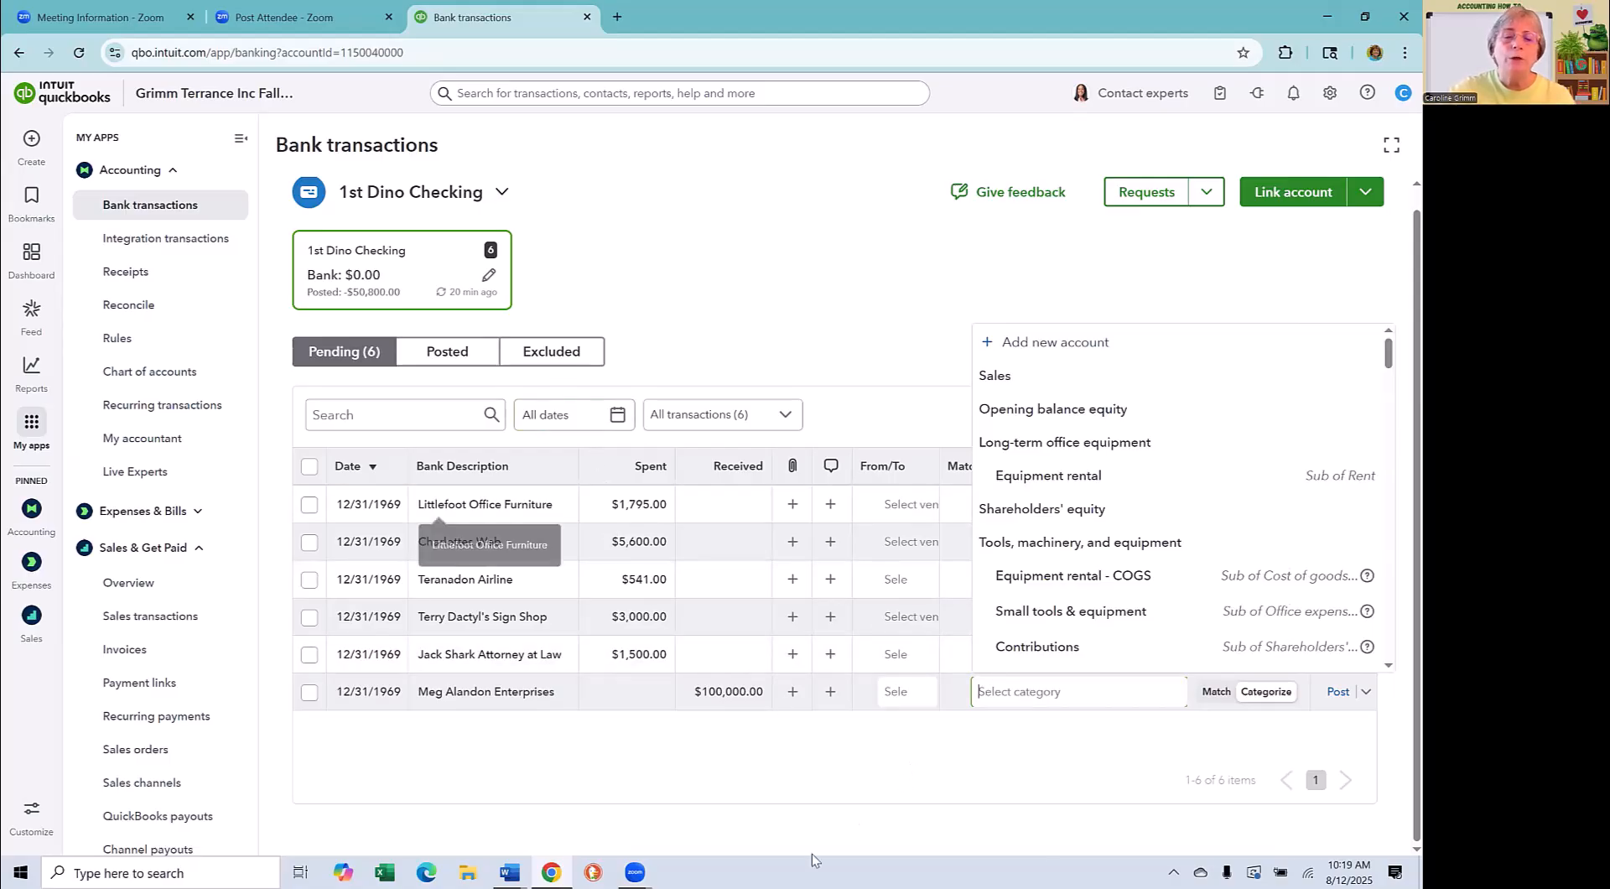
# - Exclude the Meg Alandon Enterprises deposit from the bank feed
pyautogui.click(1366, 691)
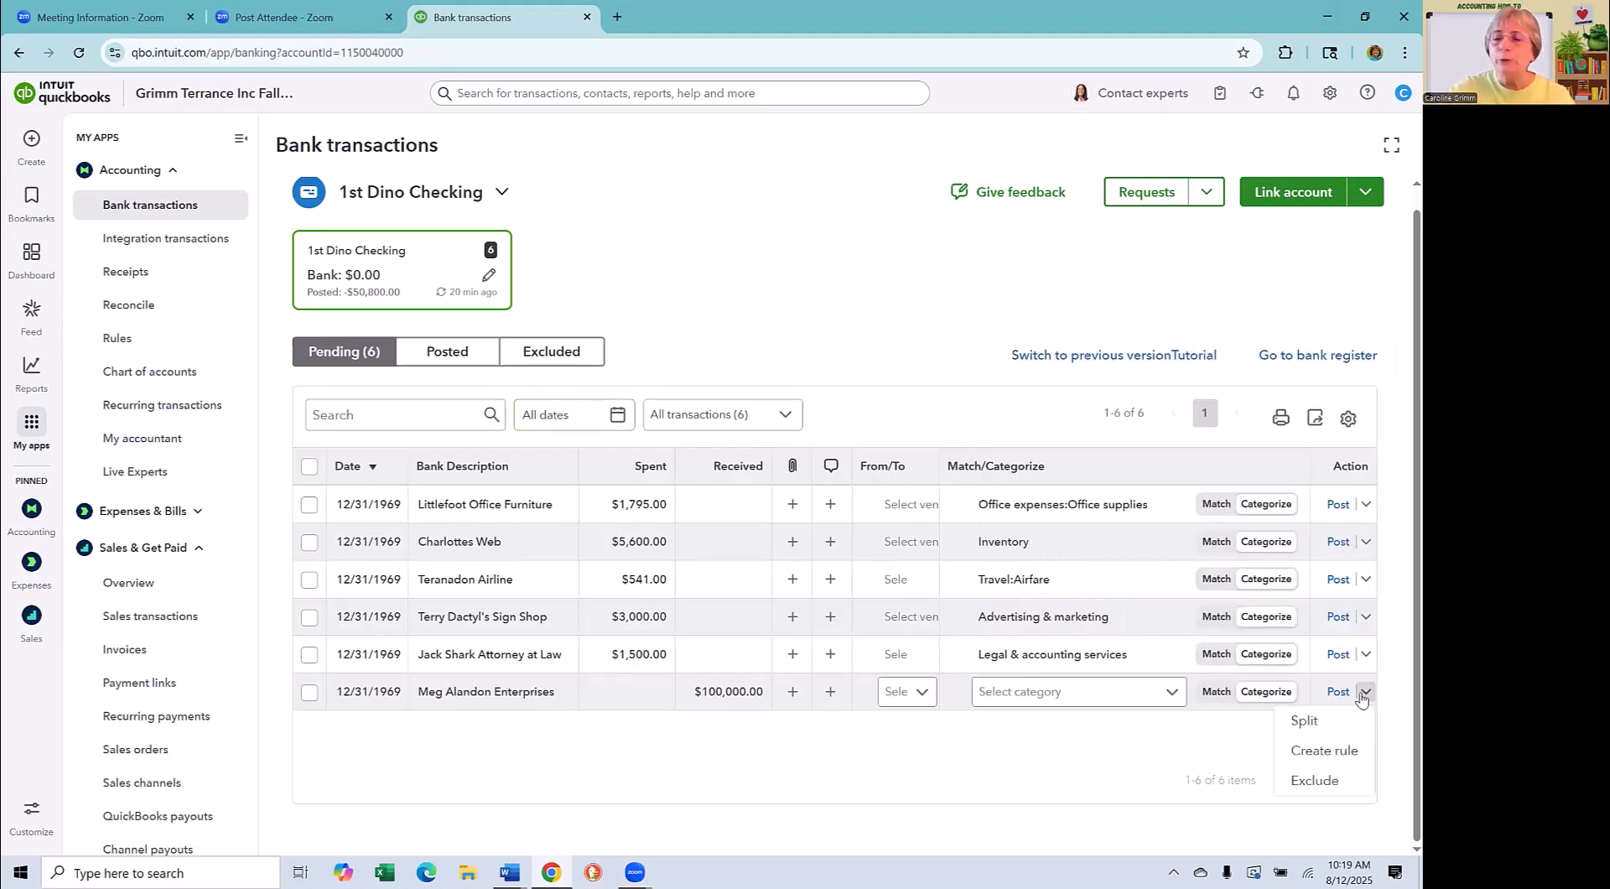
pyautogui.click(1329, 784)
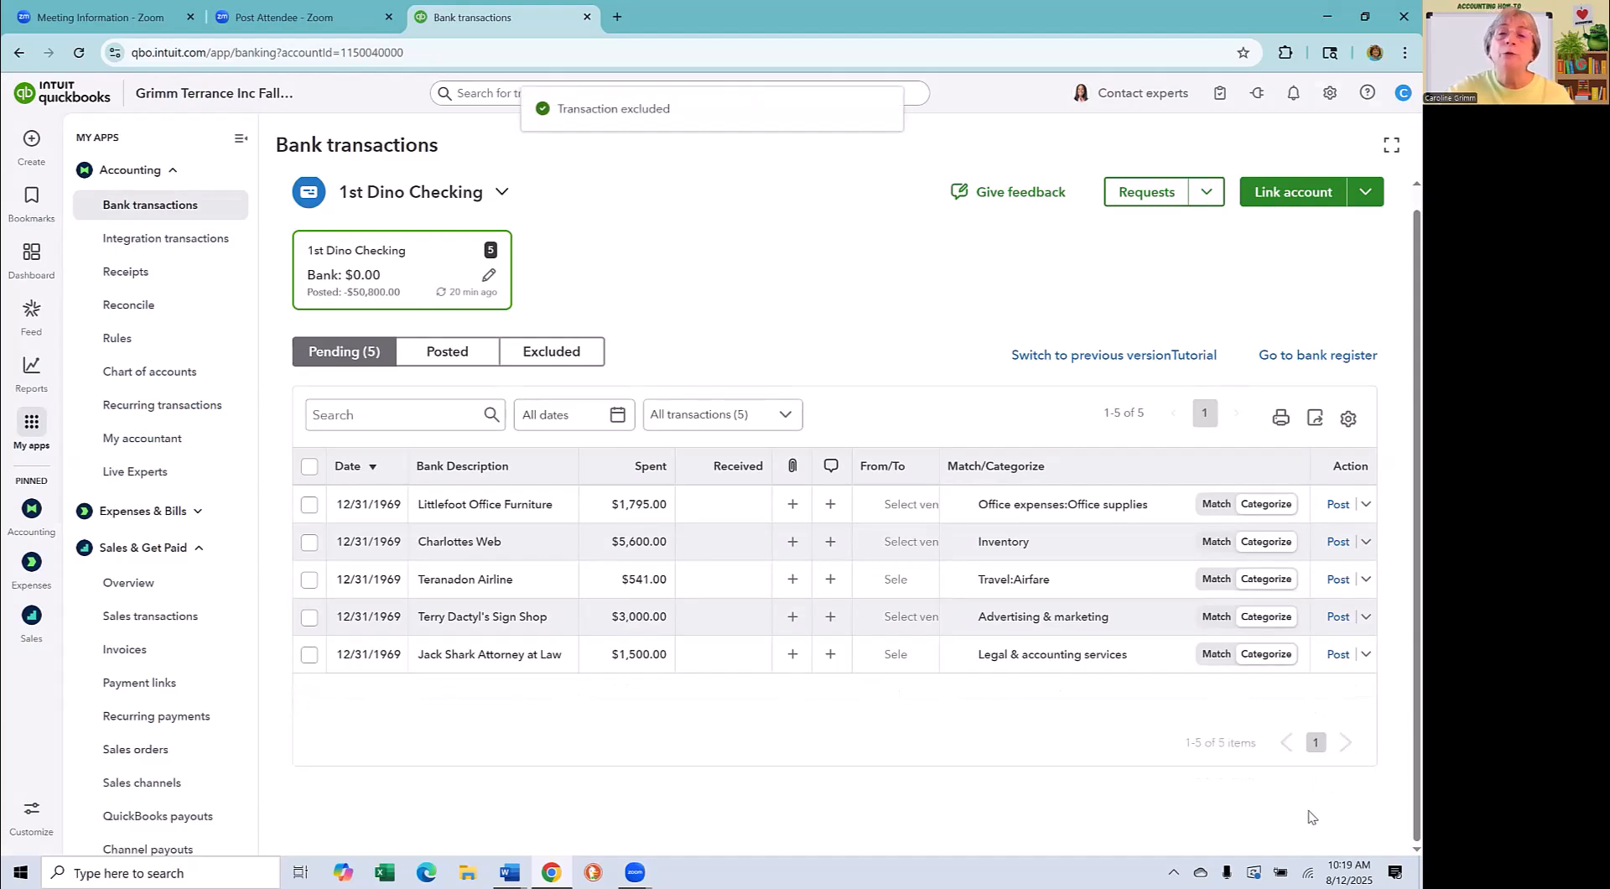
# - Check the posted and excluded transactions of the account, and open its bank register
pyautogui.click(448, 354)
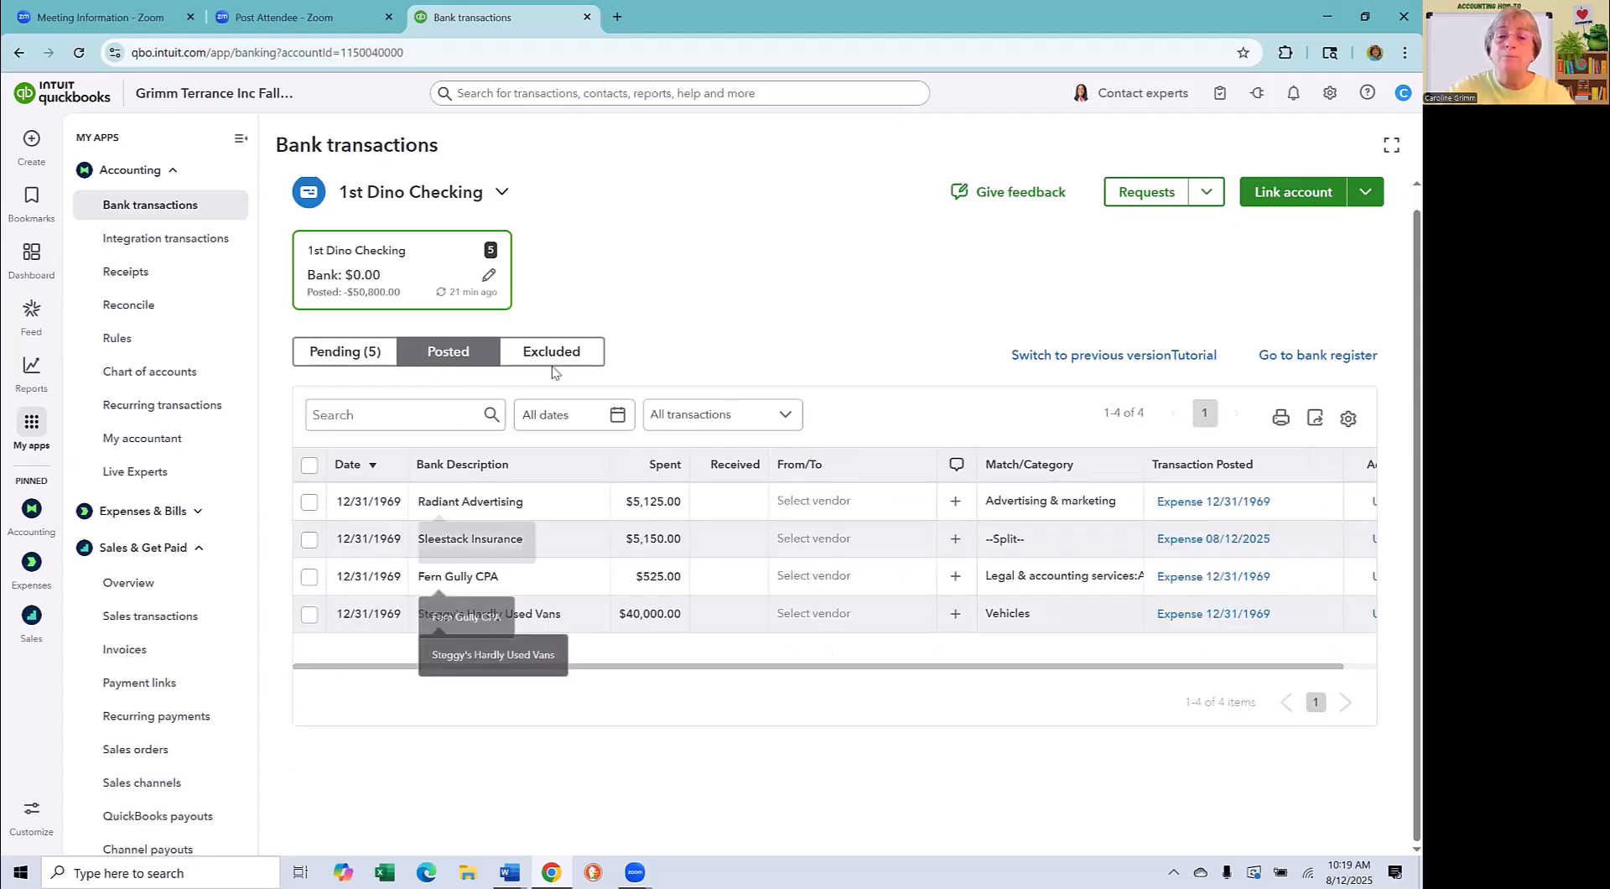
pyautogui.click(541, 352)
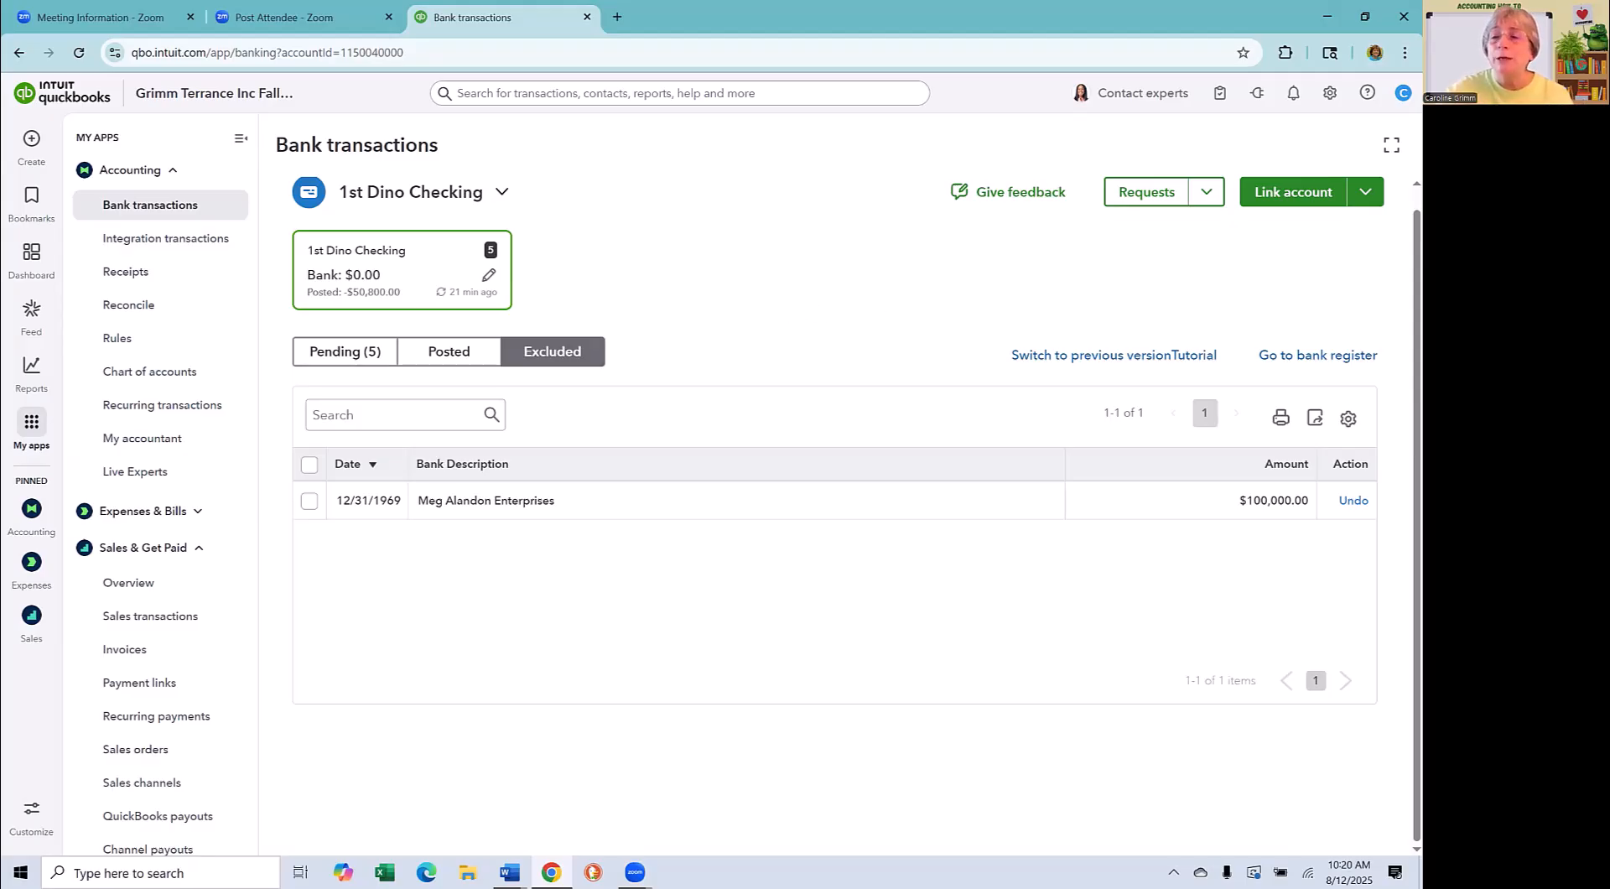
pyautogui.click(1312, 356)
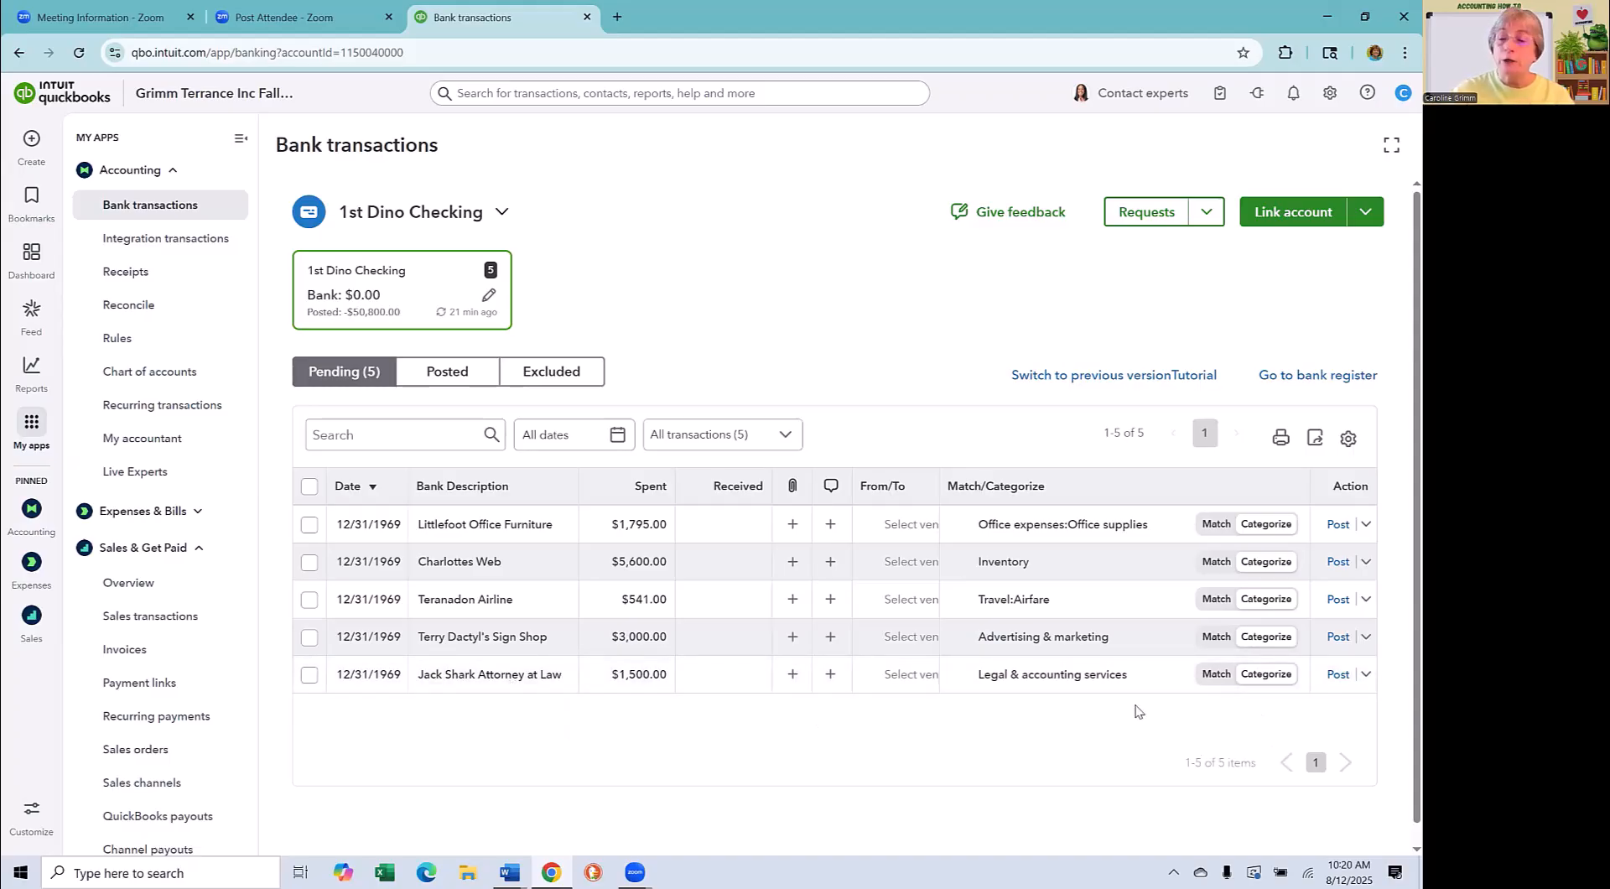
# - Categorize the attorney's pending expense as Legal Fees and start a bank rule from that transaction
pyautogui.click(1161, 681)
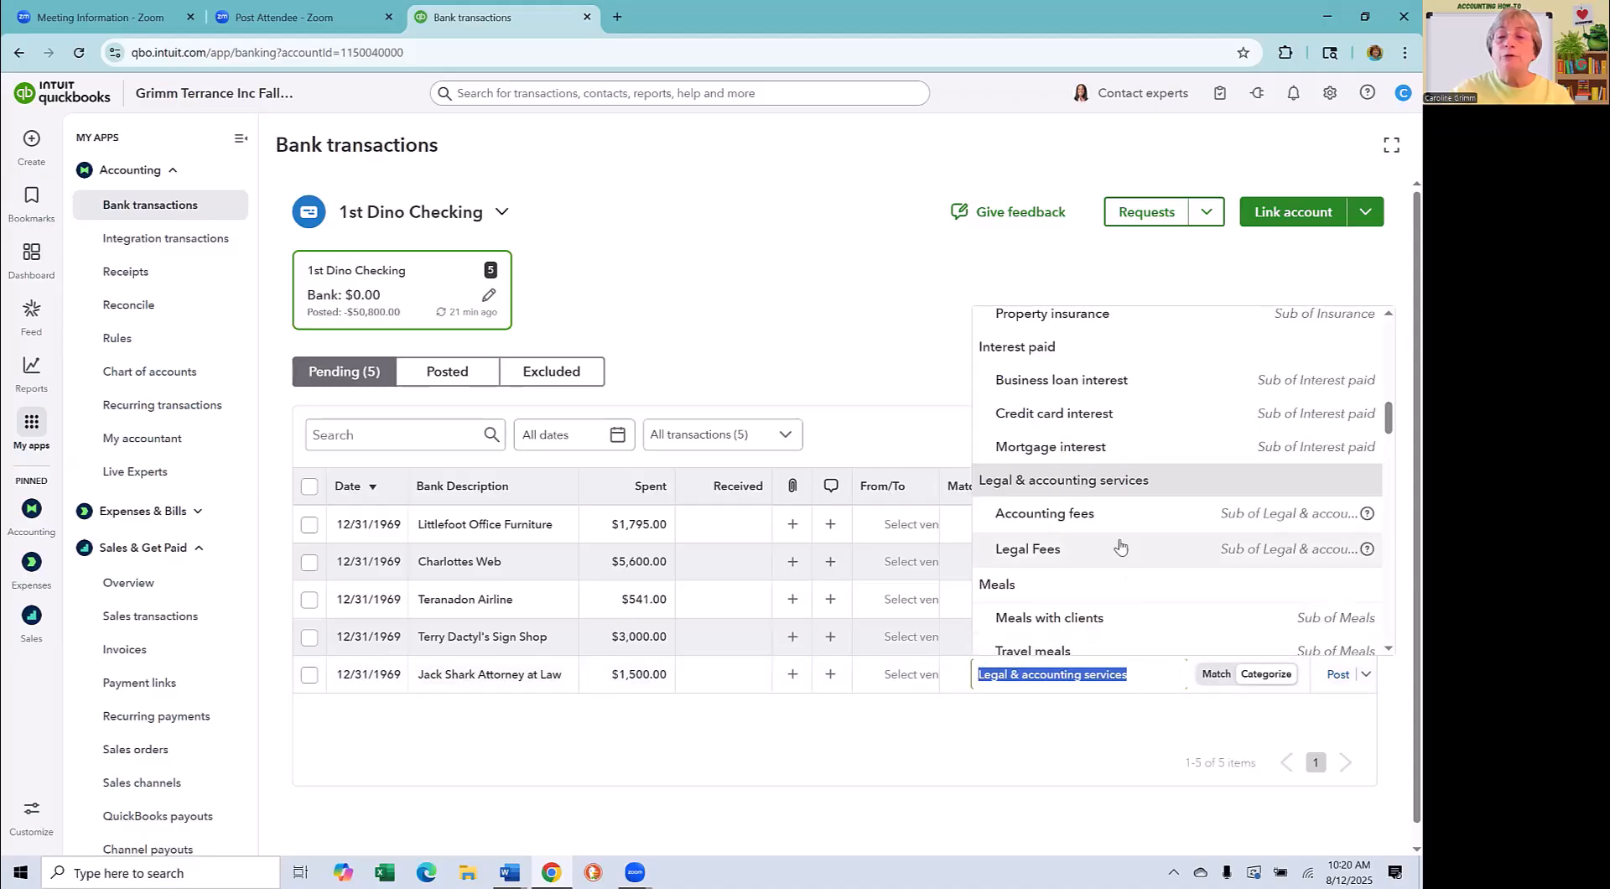
pyautogui.click(1077, 548)
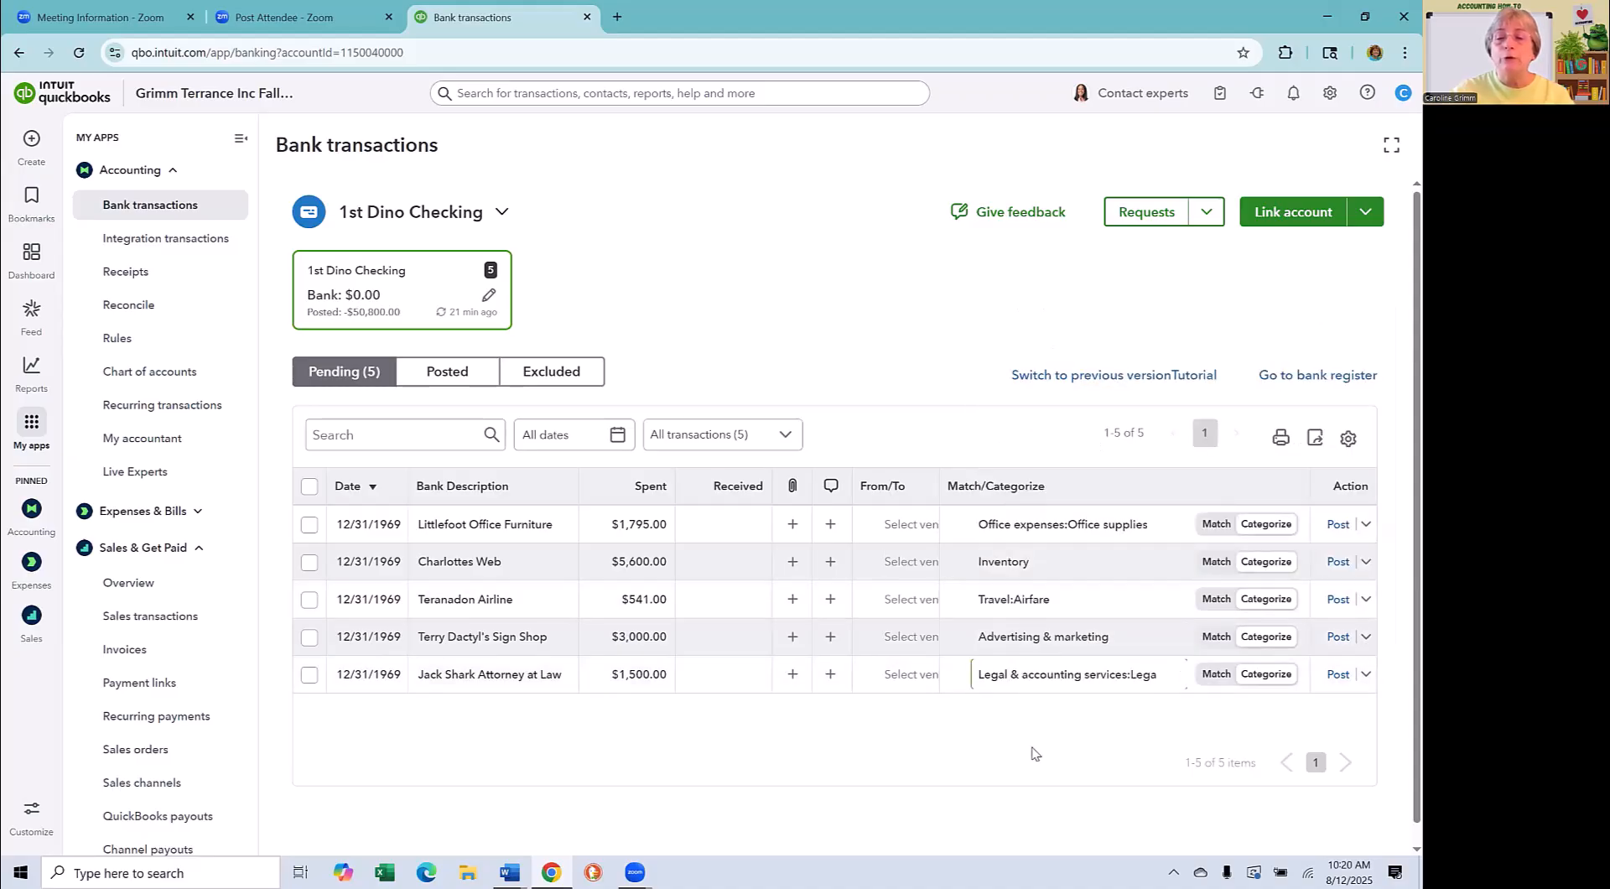
pyautogui.click(1367, 676)
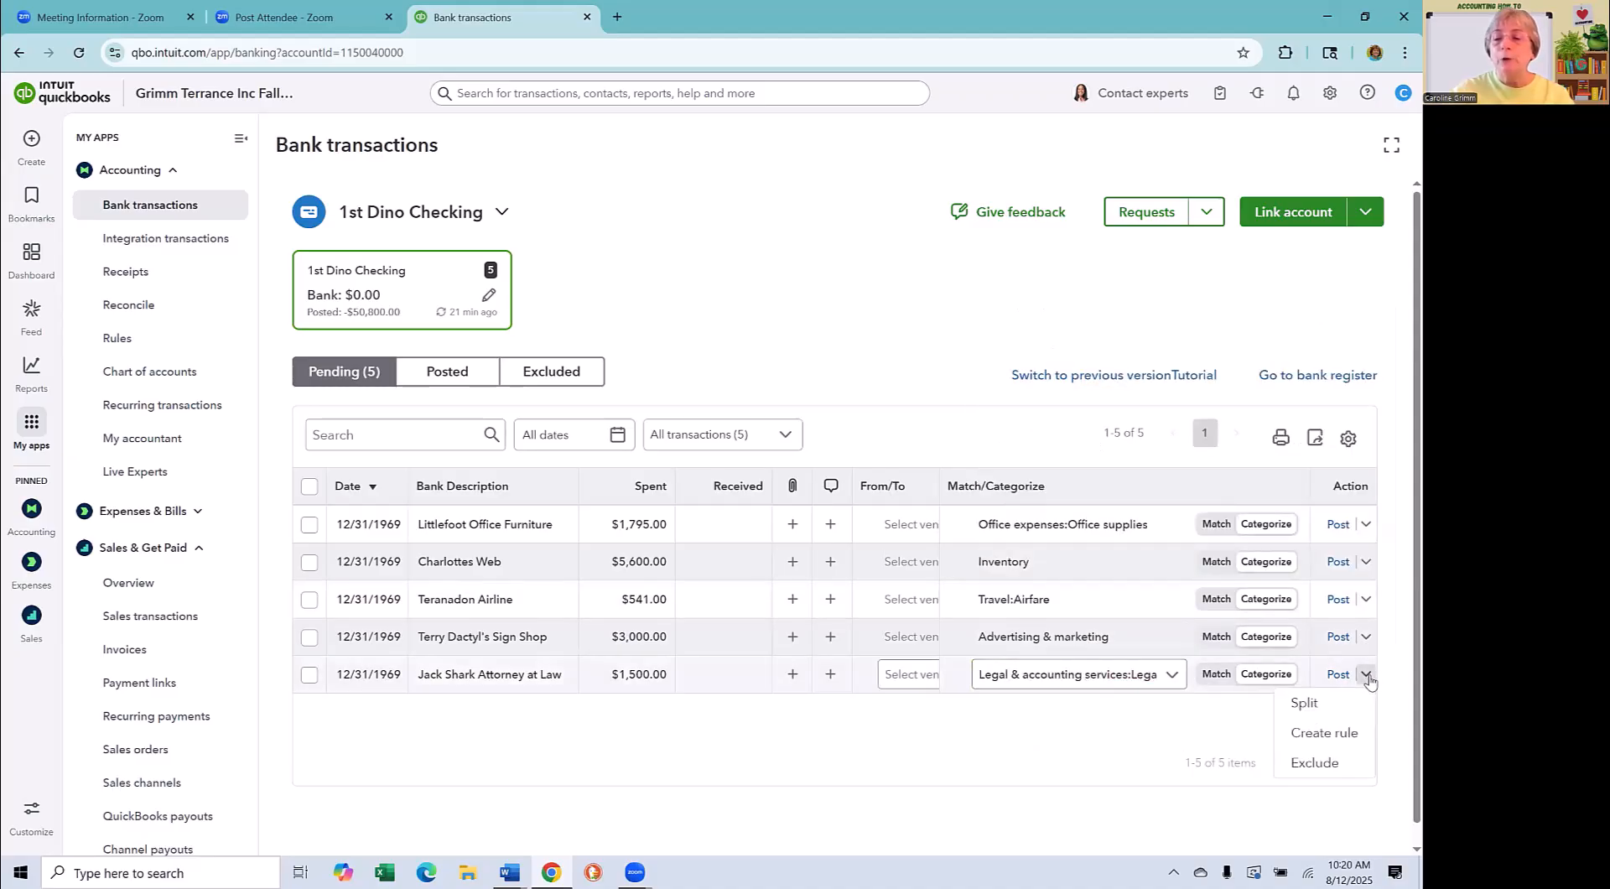
pyautogui.click(1327, 733)
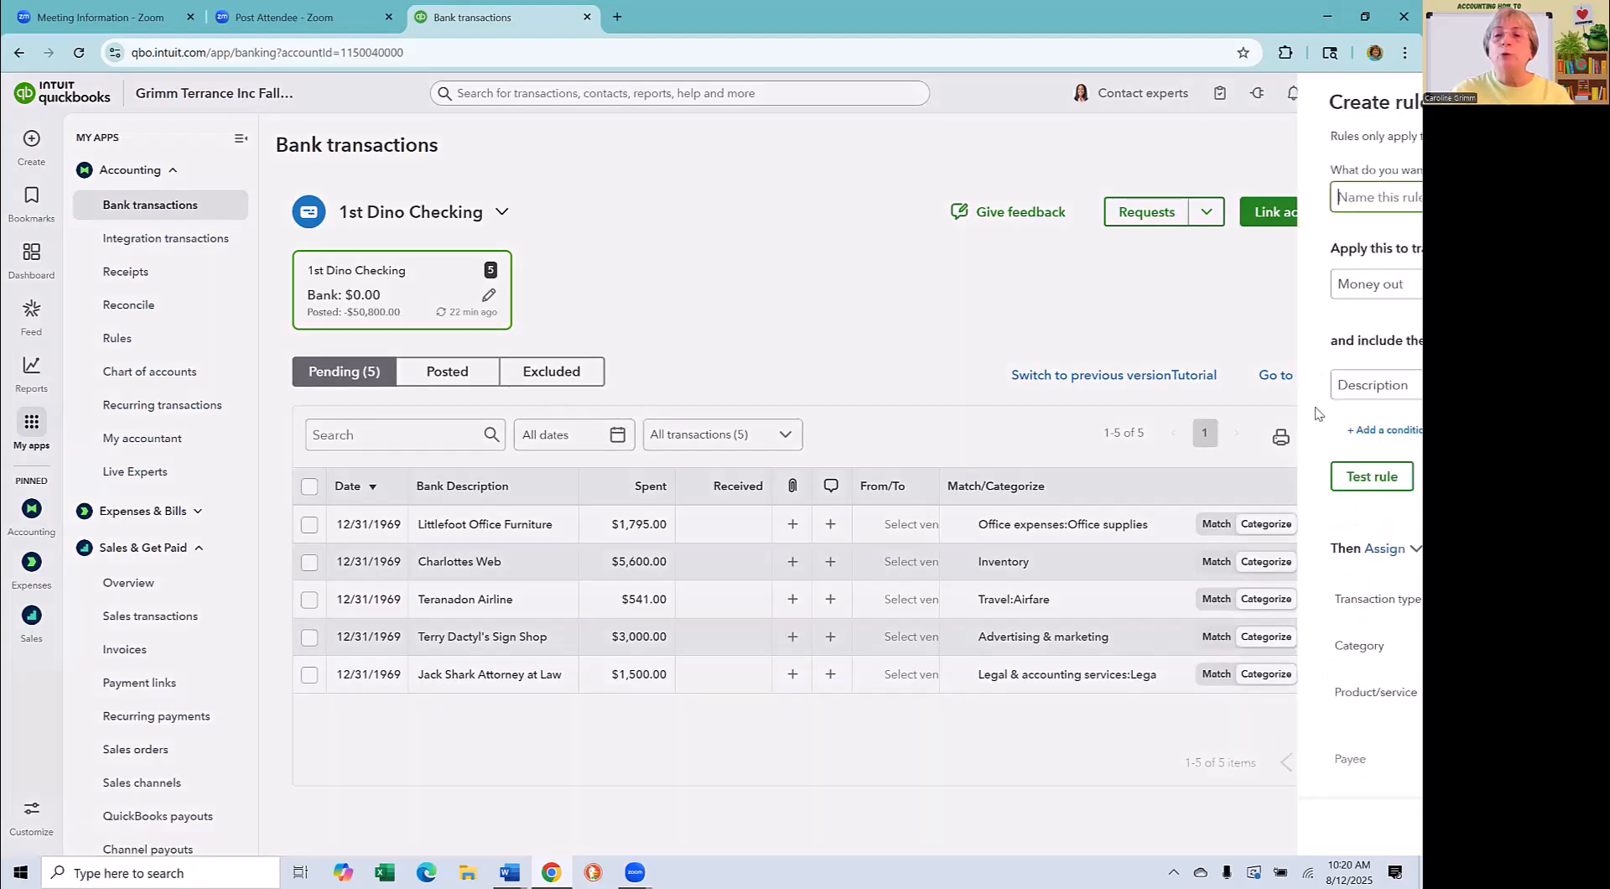
# - Name the rule after the attorney and check its "Description Contains" condition for money-out transactions
pyautogui.write('Ja')
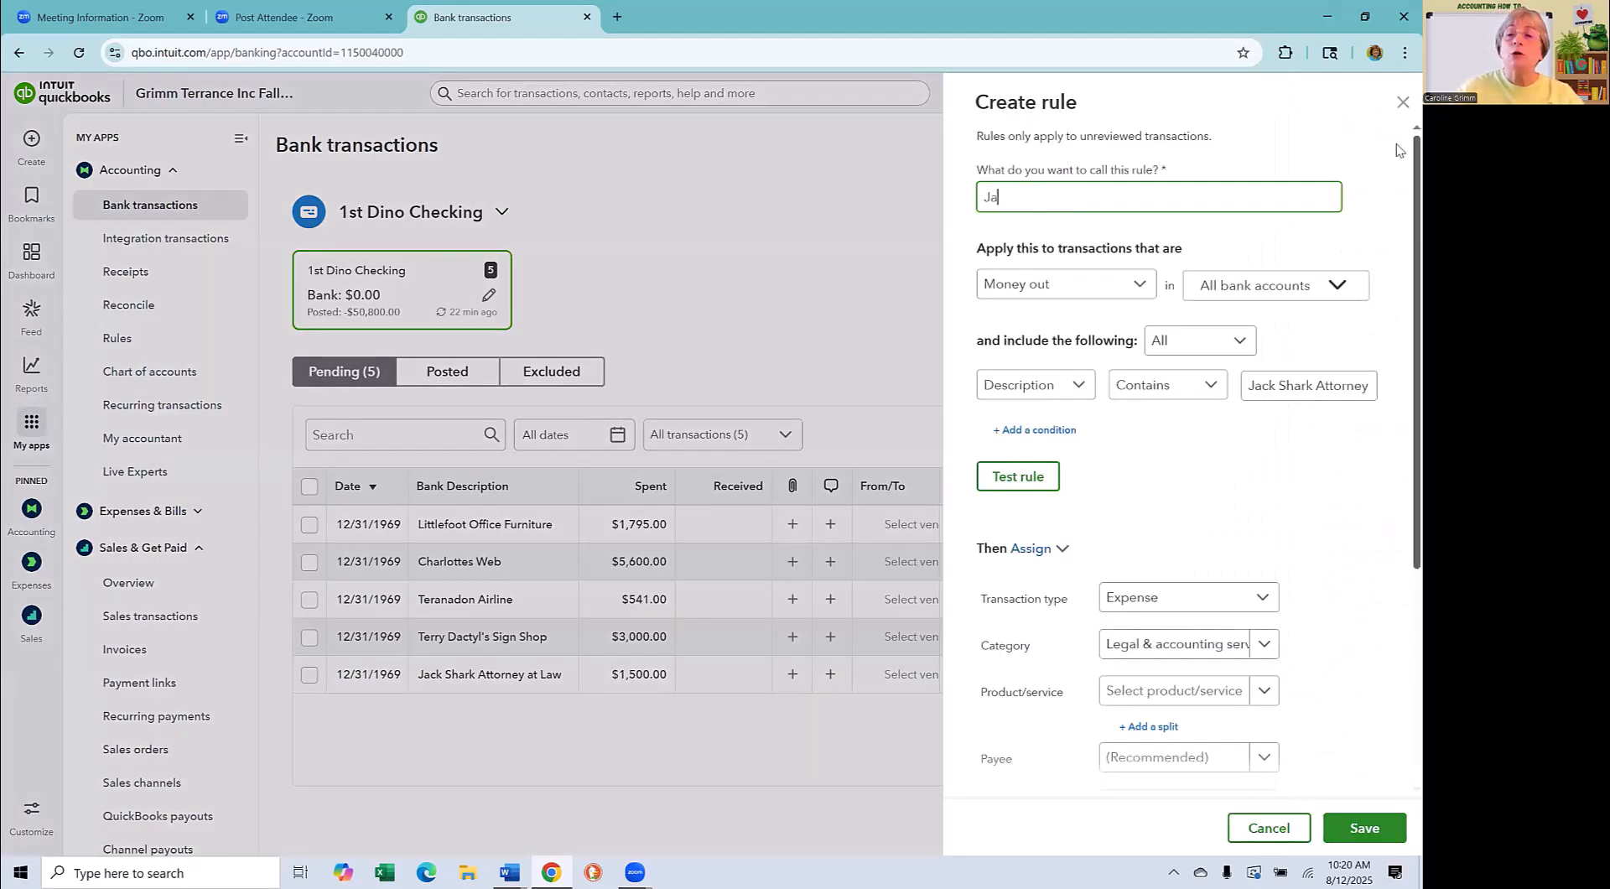
pyautogui.write('ck Shark')
pyautogui.click(1343, 325)
pyautogui.click(1001, 393)
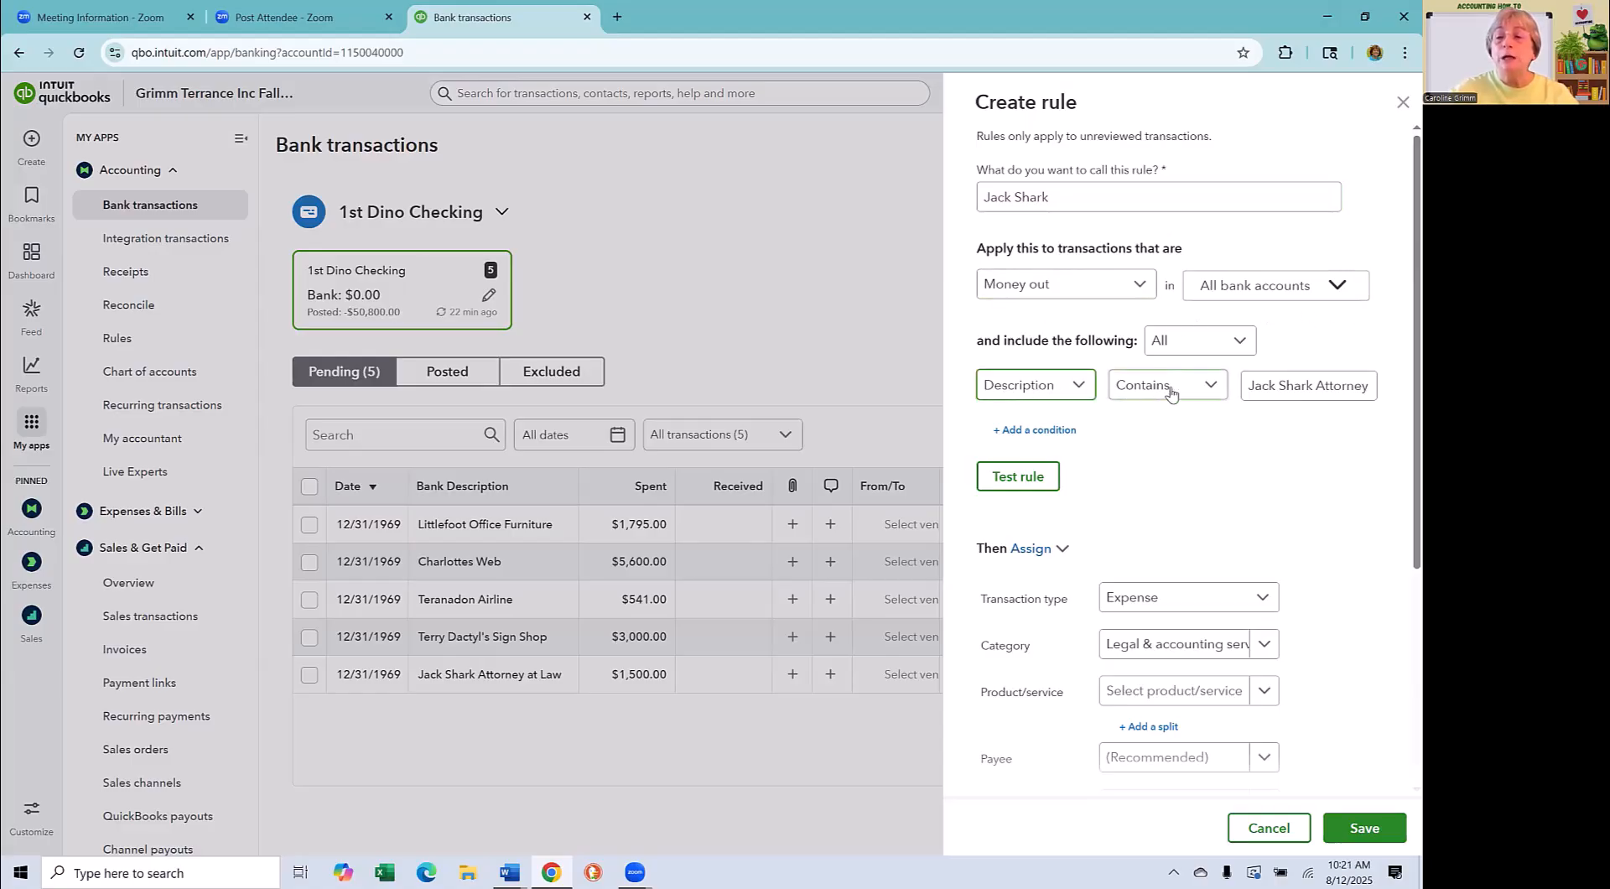
pyautogui.click(1243, 388)
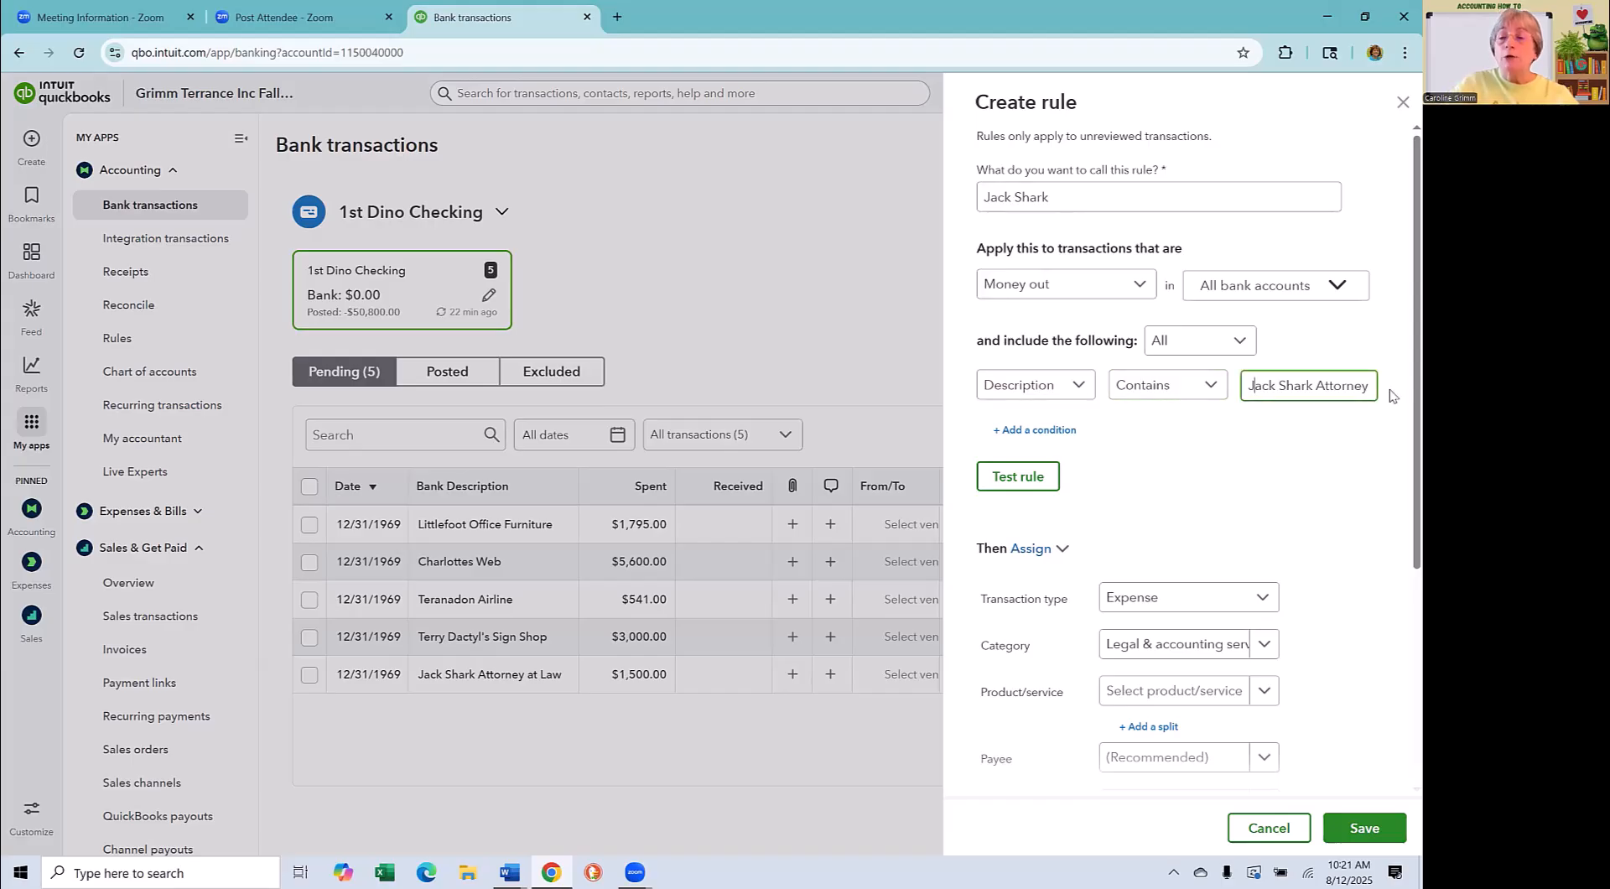
pyautogui.press('Right')
pyautogui.press('Right')
pyautogui.press('Right')
pyautogui.press('Right')
pyautogui.press('Right')
pyautogui.press('Right')
pyautogui.press('Right')
pyautogui.press('Right')
pyautogui.press('Right')
pyautogui.press('Right')
pyautogui.press('Right')
pyautogui.press('Right')
pyautogui.scroll(-2, 1250, 476)
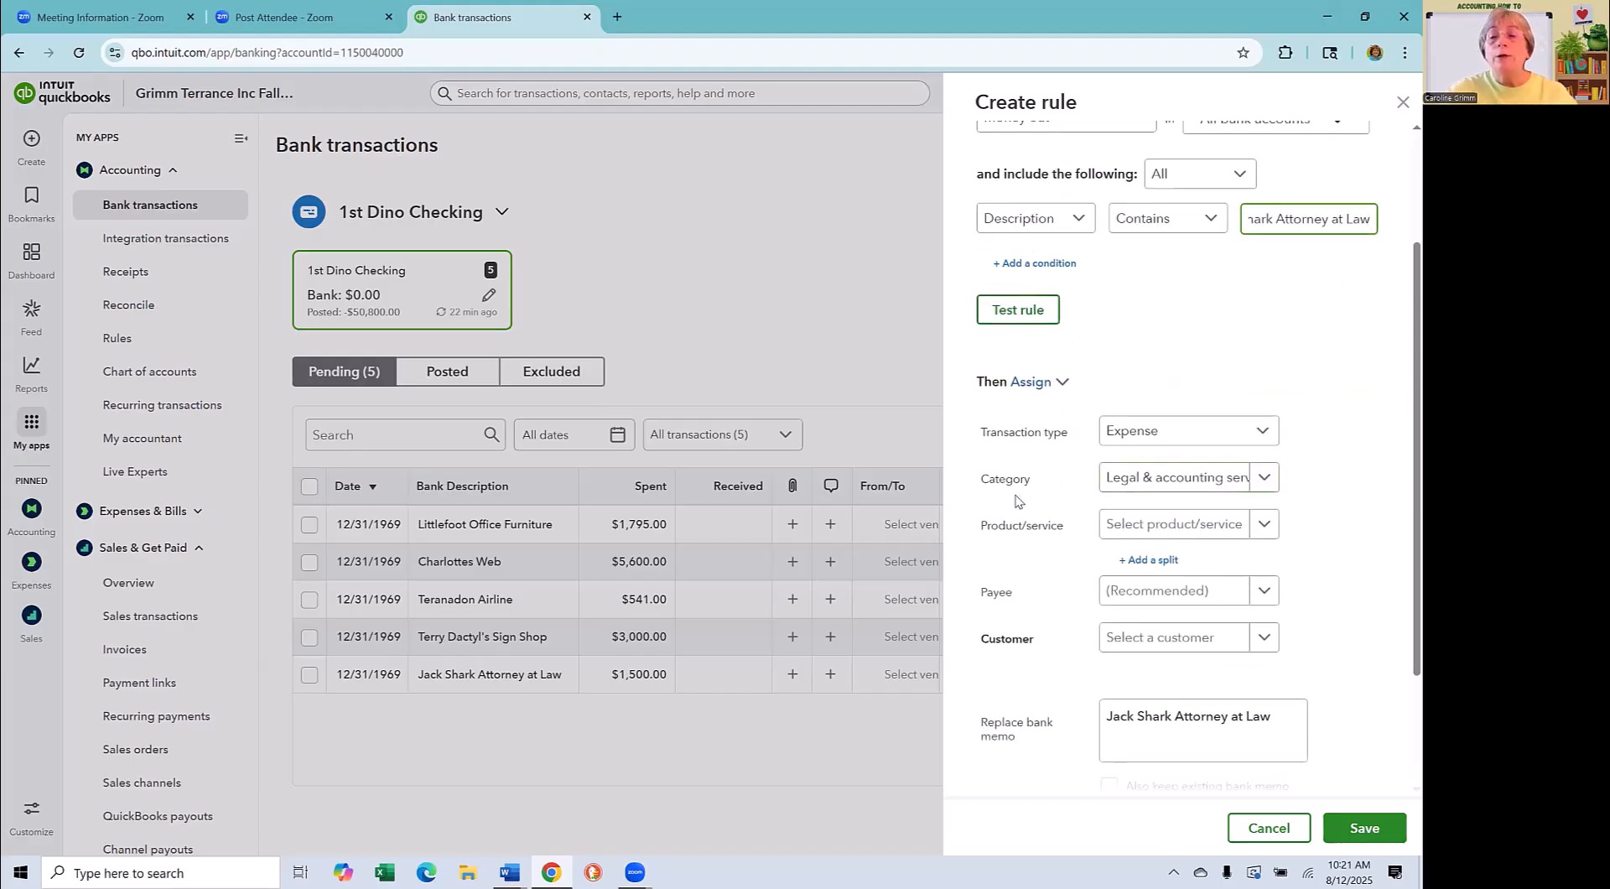
# - Review the rule's assigned category and payee, and save the rule with Auto-add on
pyautogui.click(1264, 477)
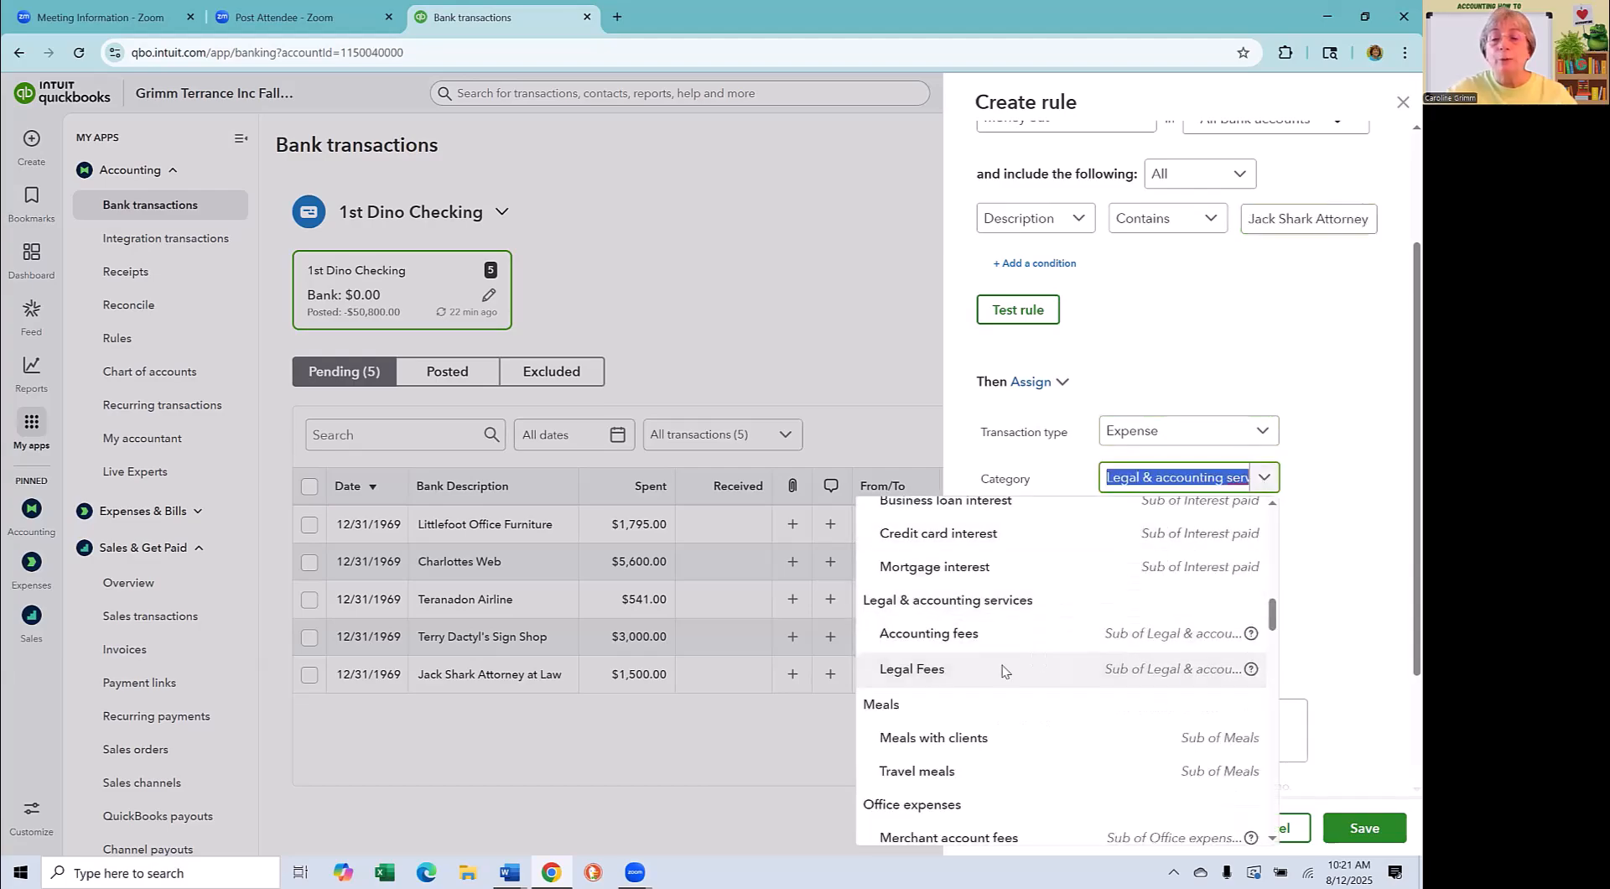
pyautogui.click(1393, 561)
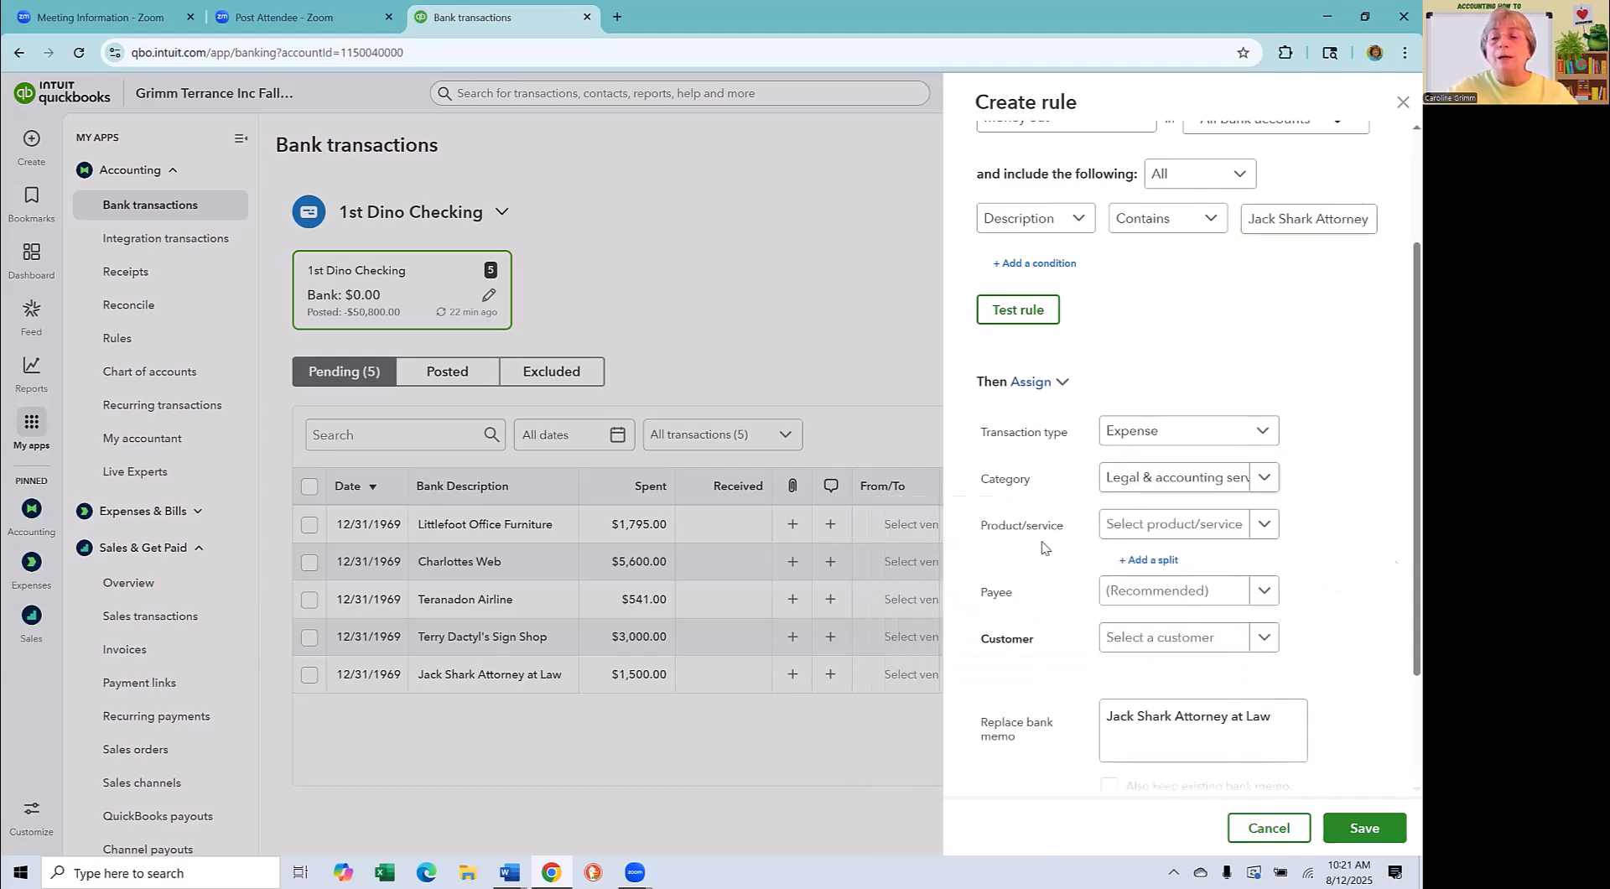
pyautogui.click(1150, 599)
pyautogui.click(1056, 606)
pyautogui.click(1225, 591)
pyautogui.scroll(-2, 1035, 759)
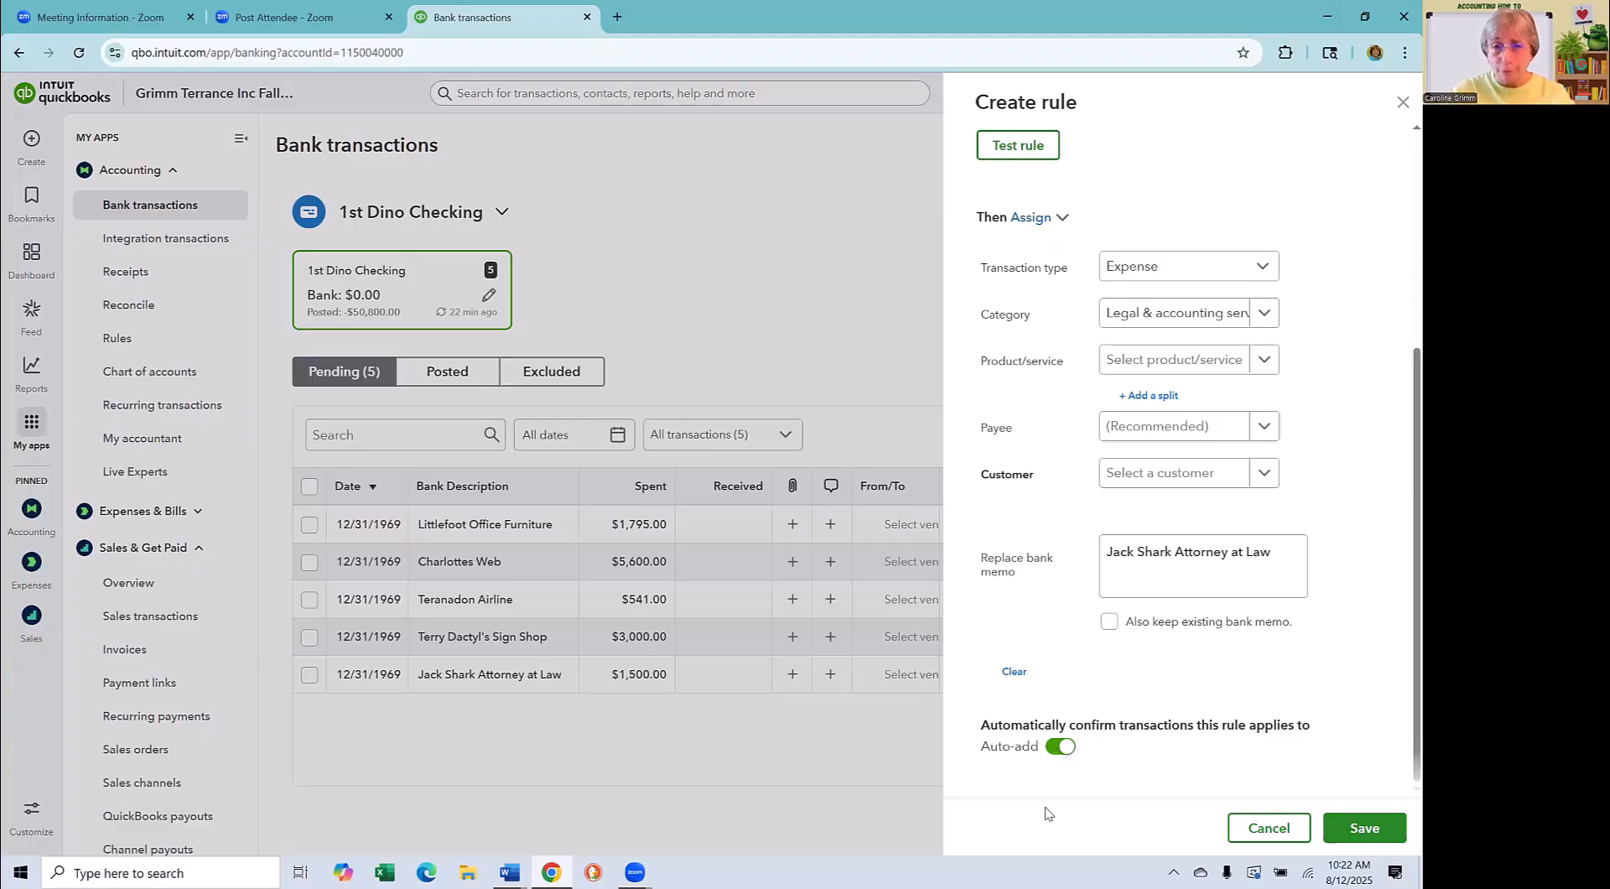
pyautogui.click(1376, 835)
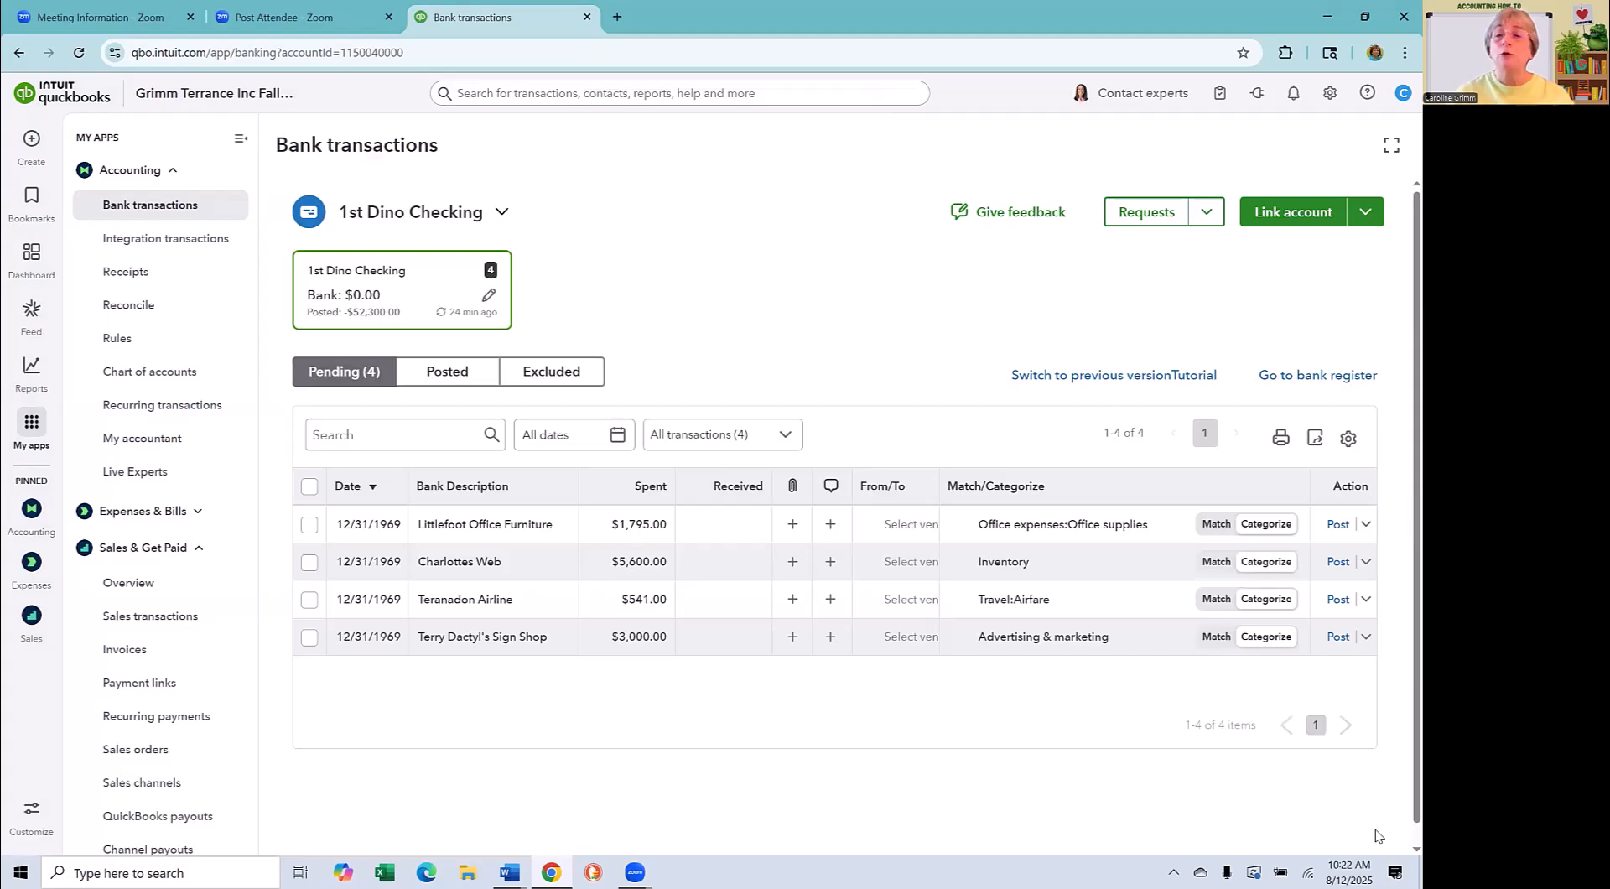
# - Check the posted and excluded lists of the 1st Dino Checking account for the rule's effect
pyautogui.click(446, 371)
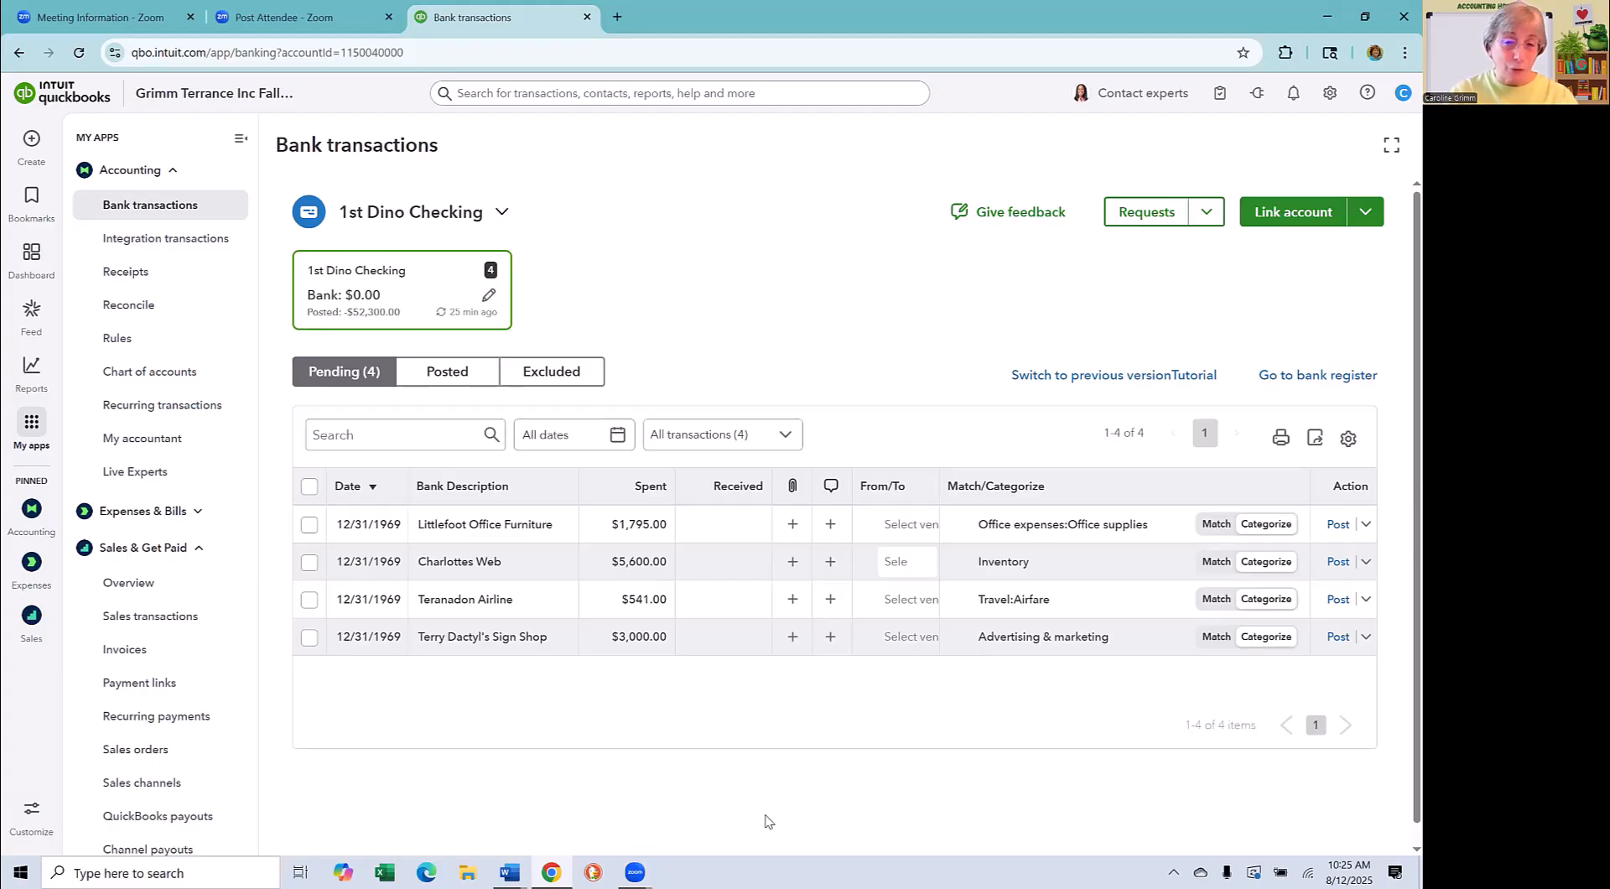
pyautogui.click(558, 372)
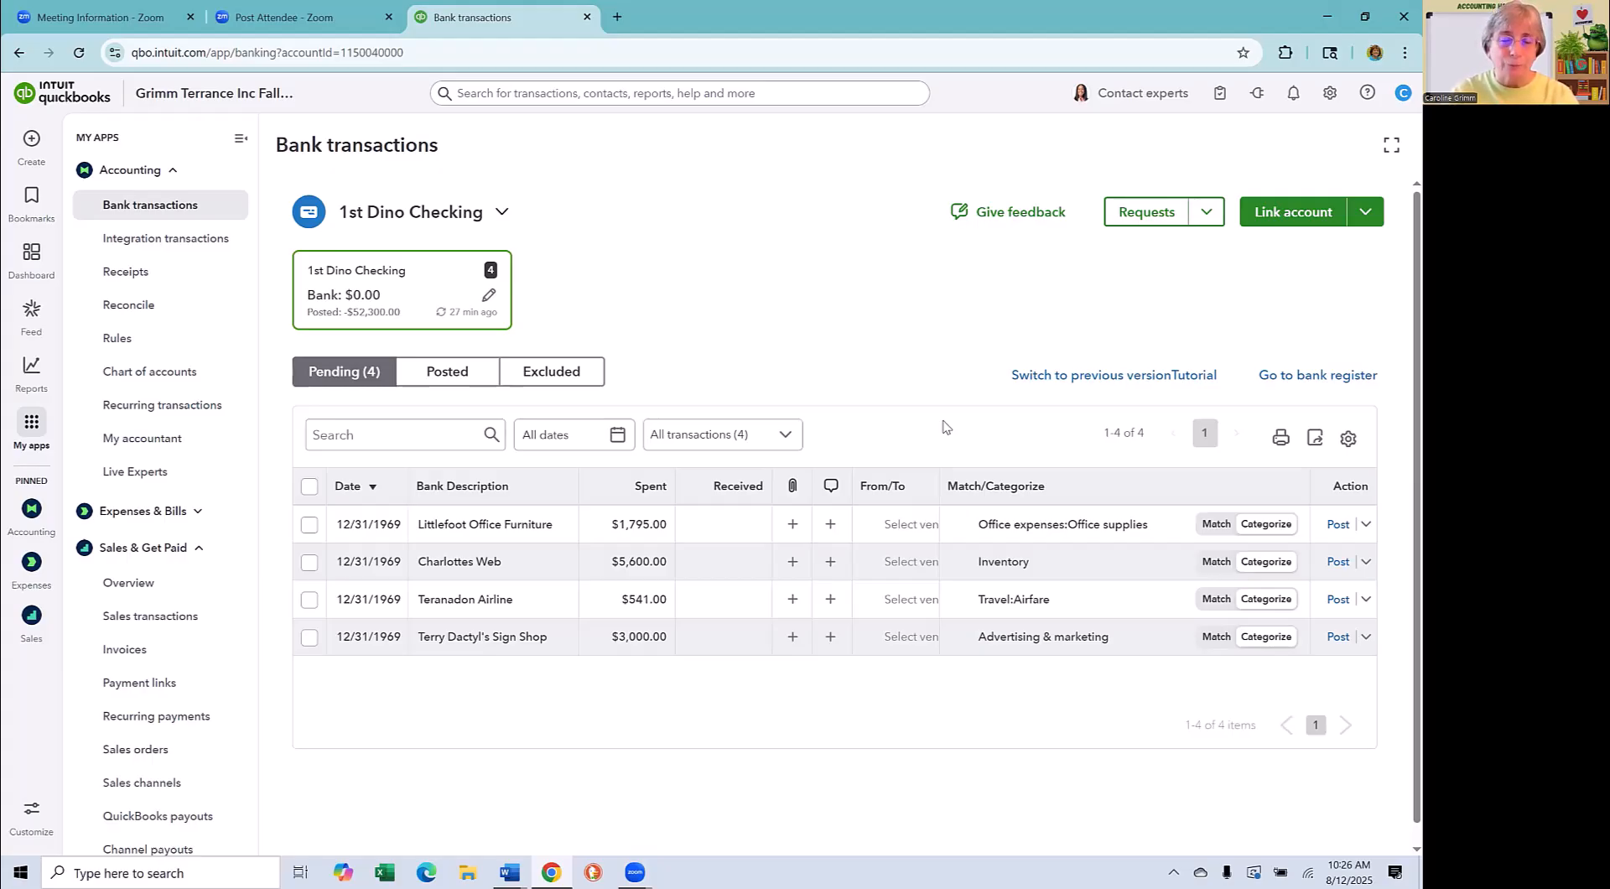
pyautogui.click(448, 372)
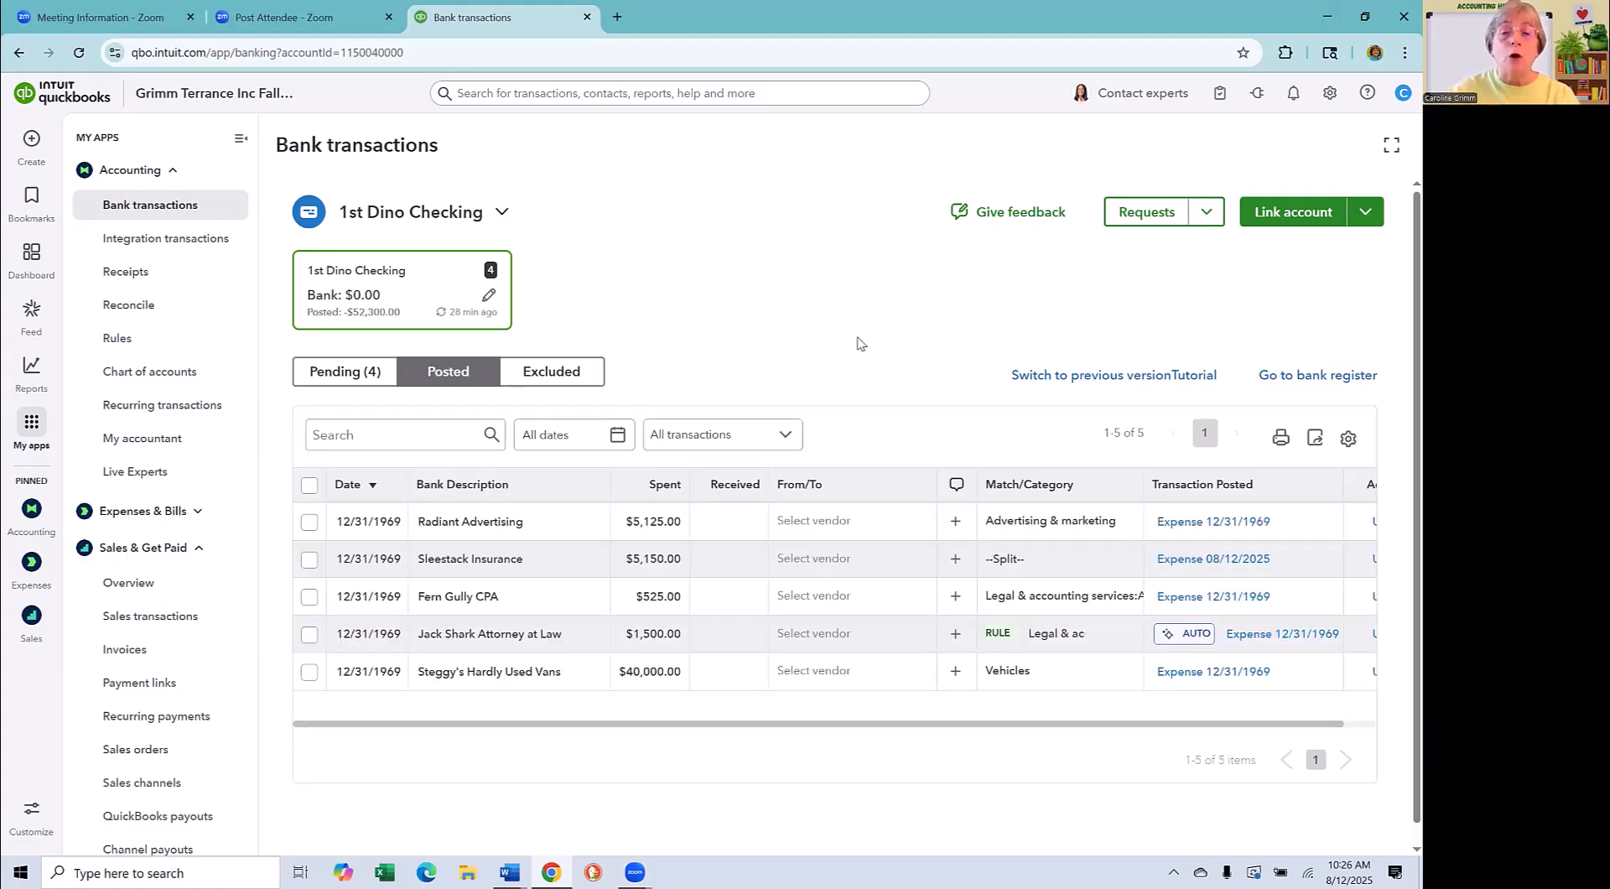
# - Undo the posting of the Radiant Advertising expense and return to the pending list
pyautogui.moveTo(1064, 529)
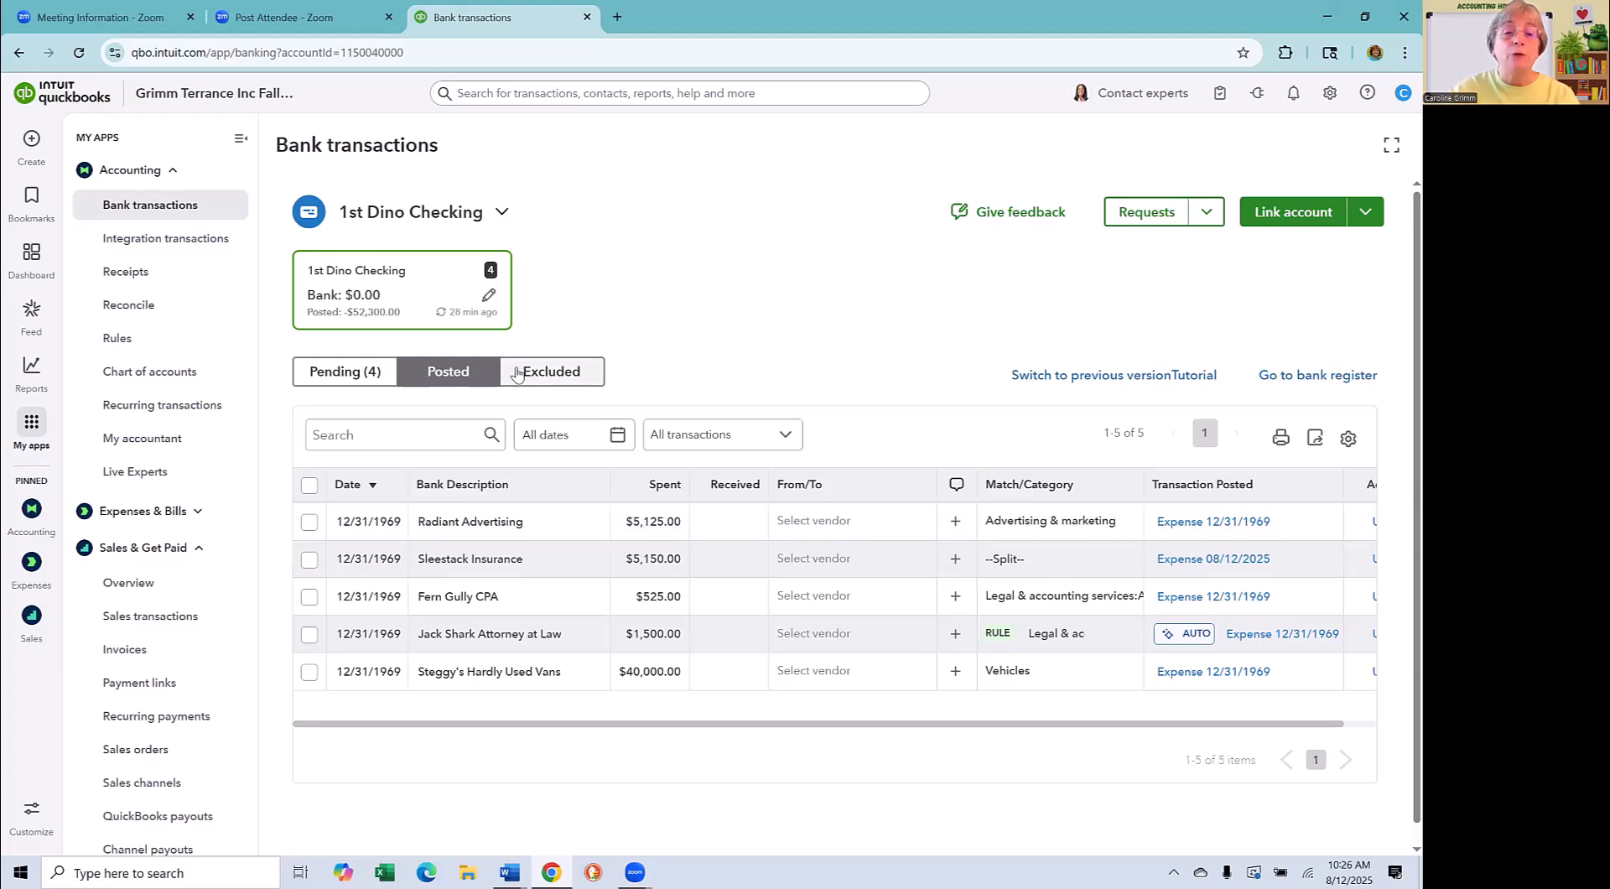
pyautogui.click(1126, 525)
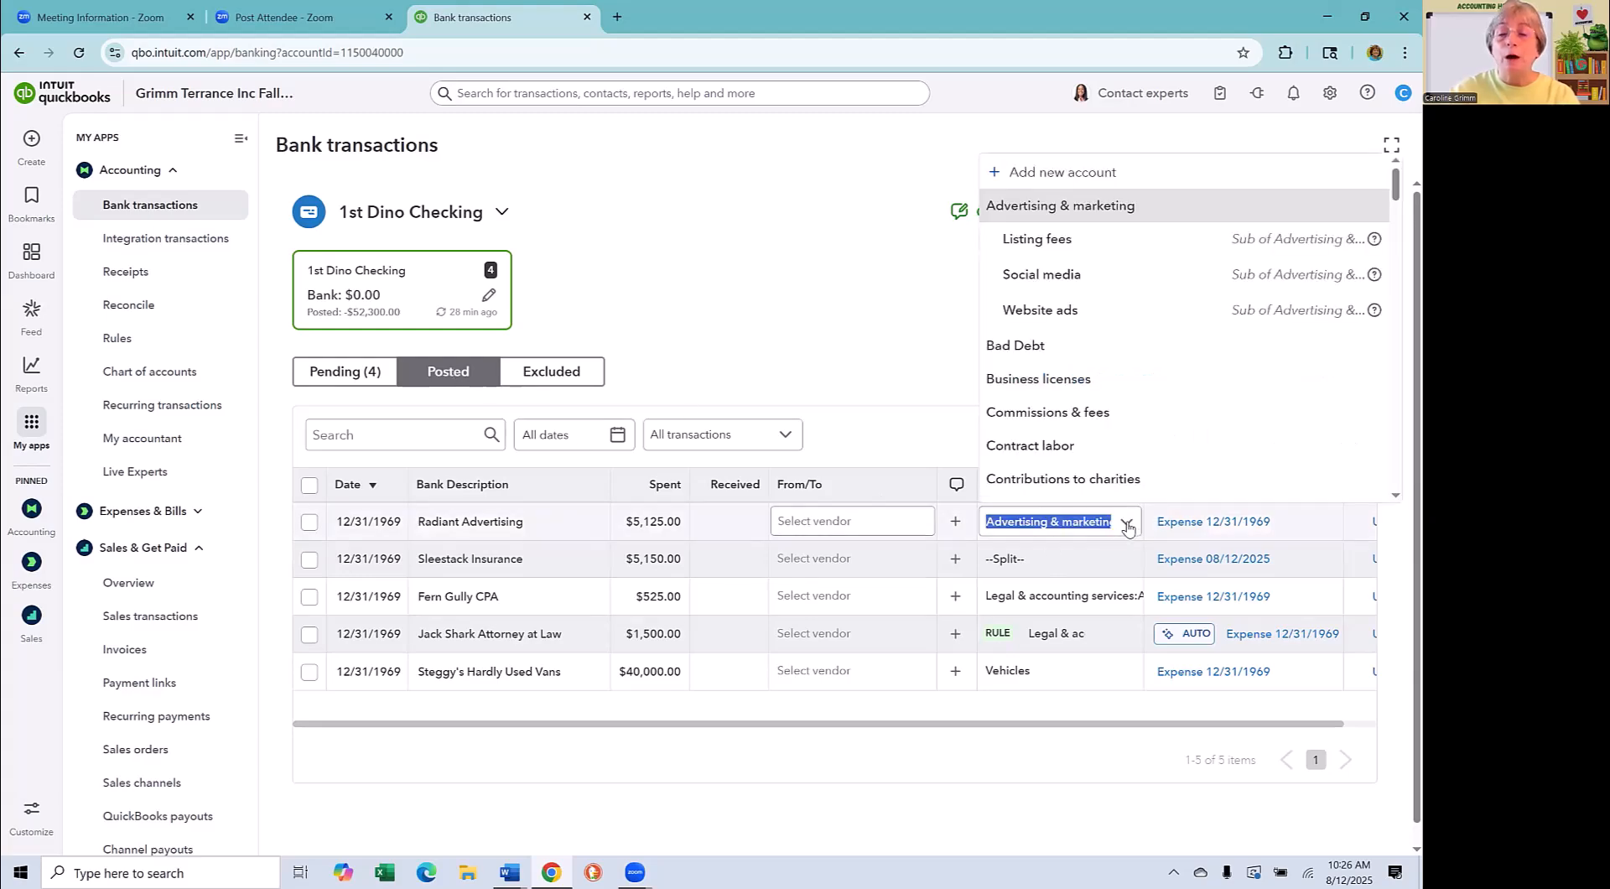
pyautogui.click(1127, 525)
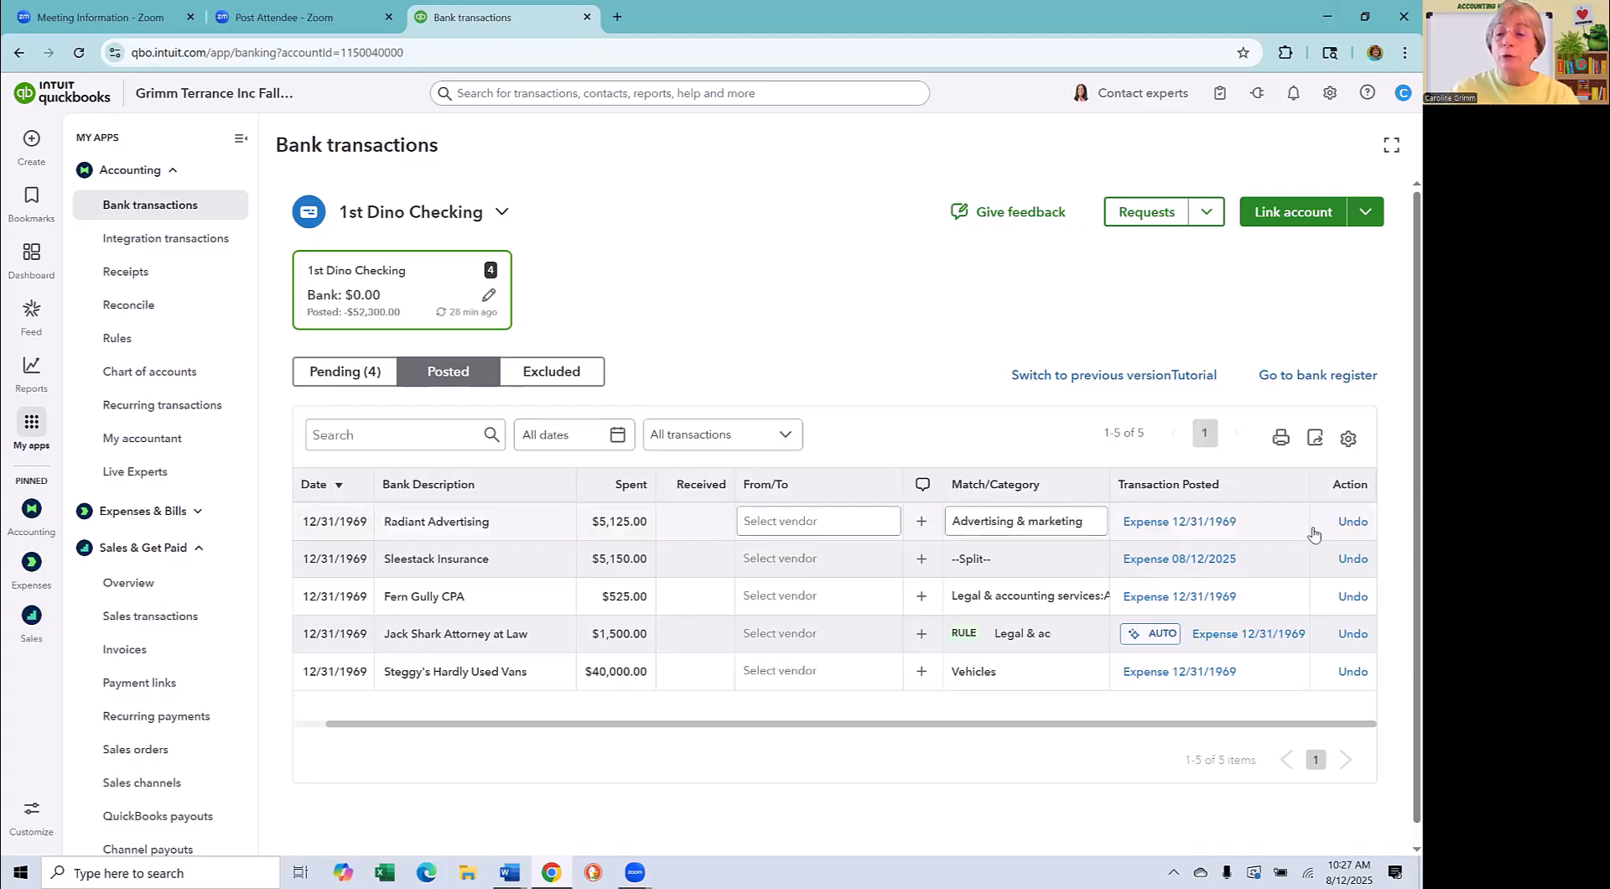
pyautogui.click(1353, 523)
pyautogui.click(331, 372)
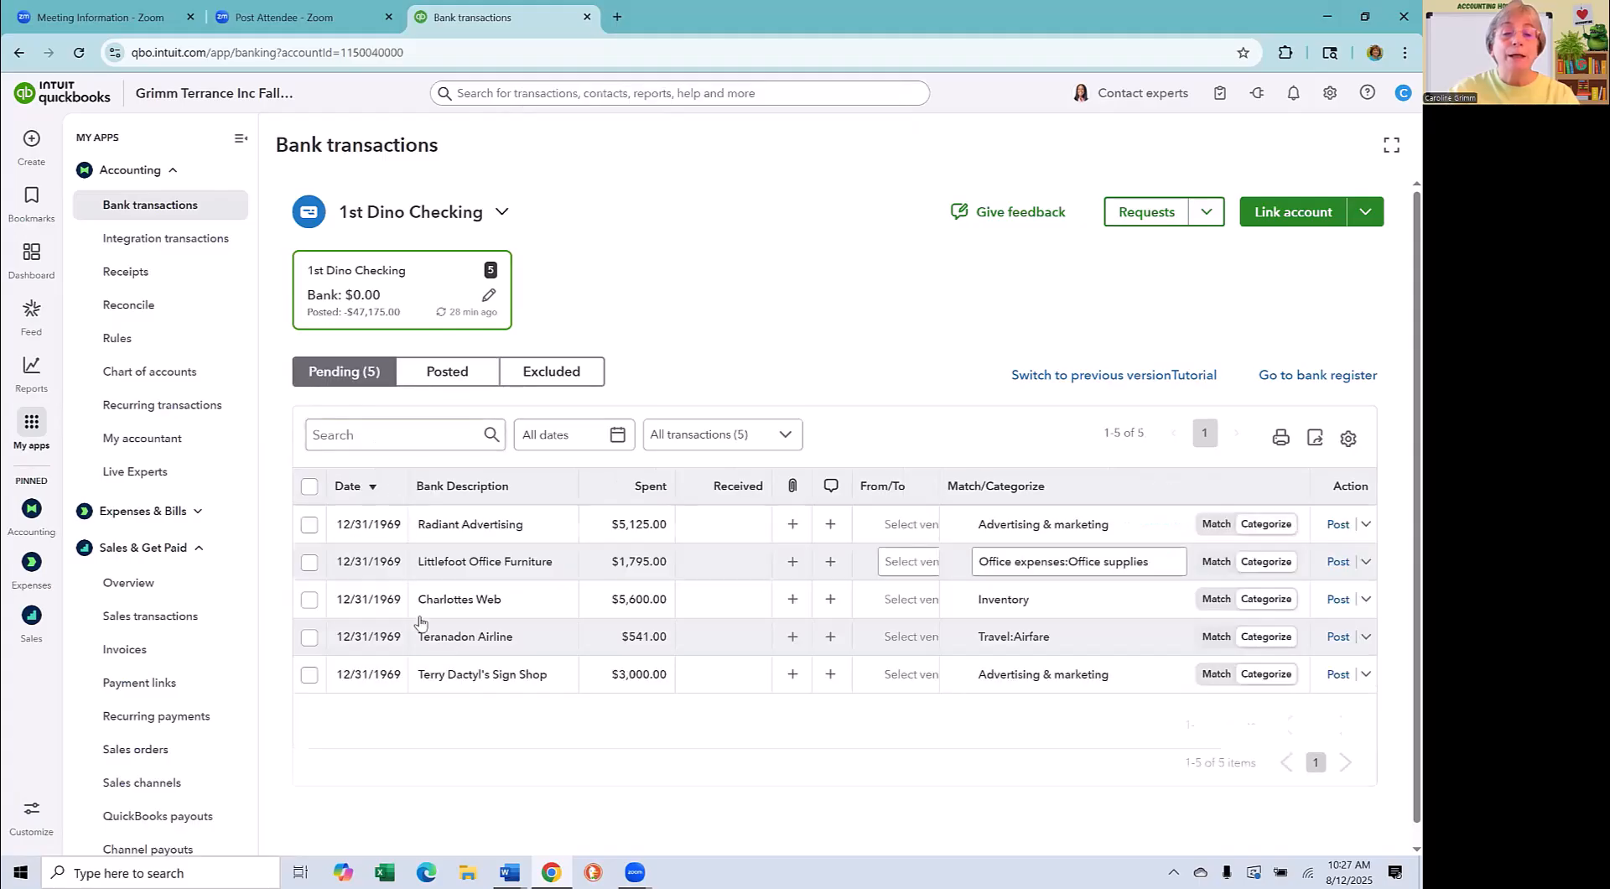